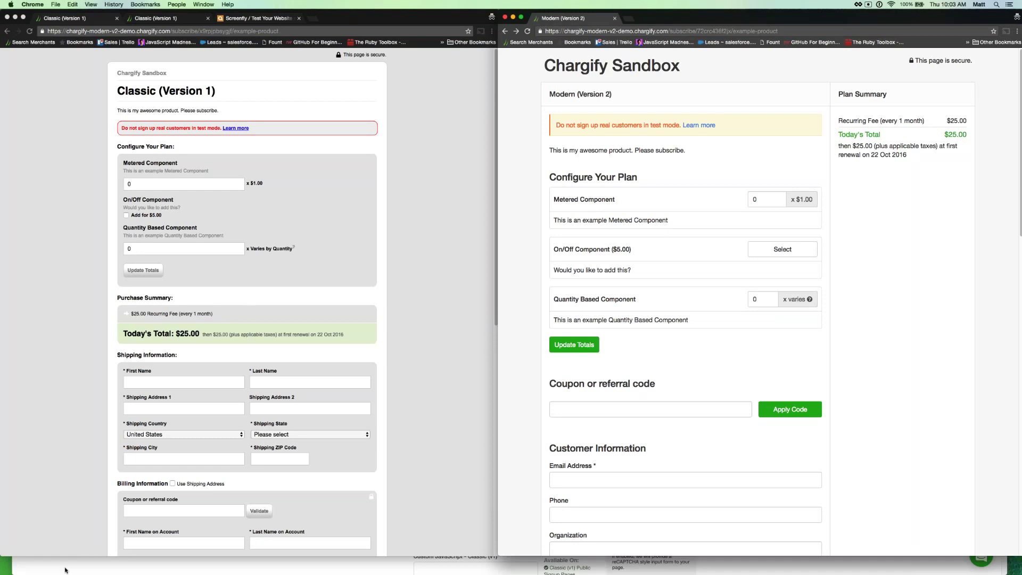
Switch to the Chargify admin settings window and examine the Default Public Signup Page Version options.
left_click(64, 571)
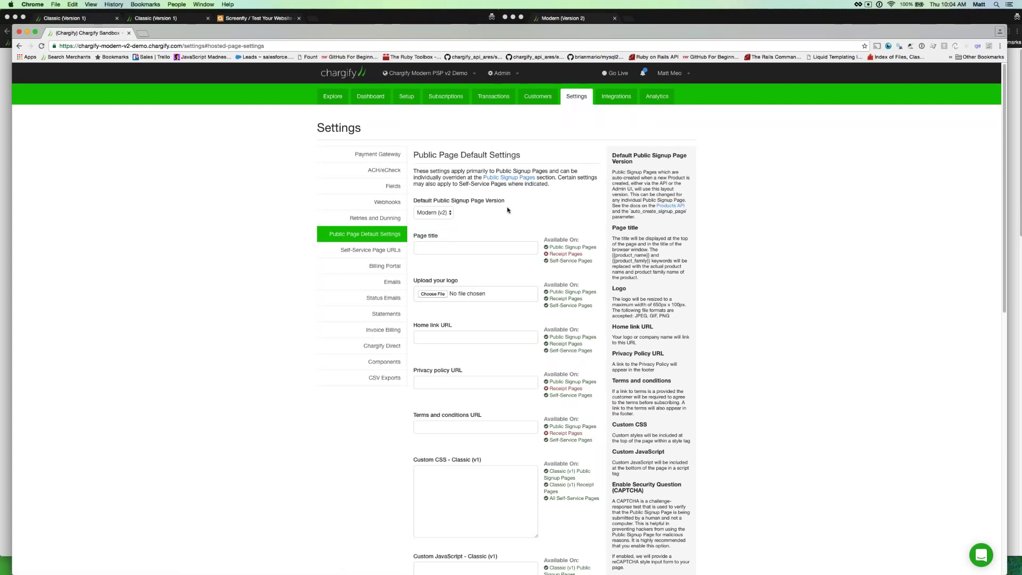
left_click_drag(507, 210, 413, 203)
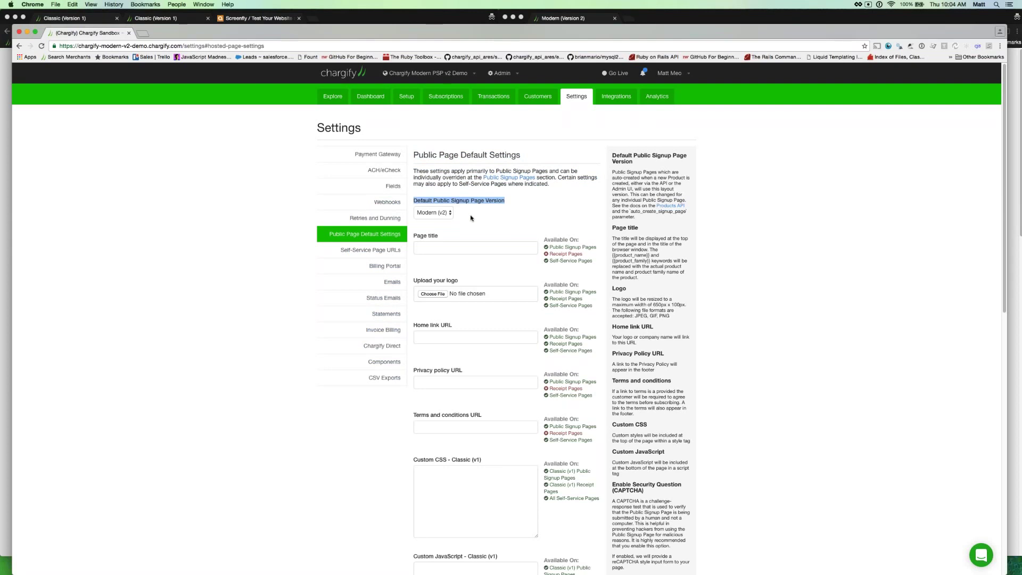
left_click(442, 213)
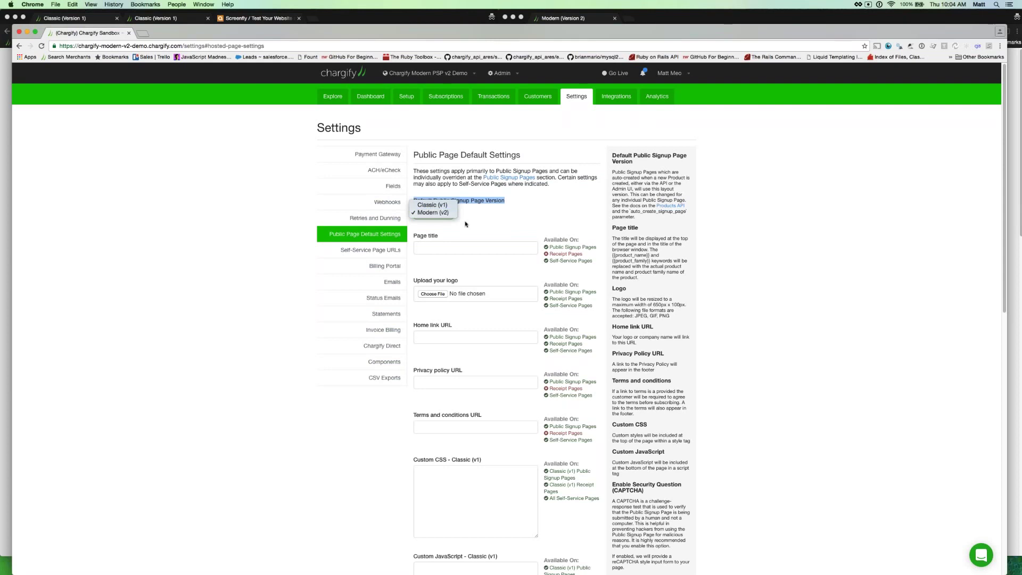
left_click(478, 222)
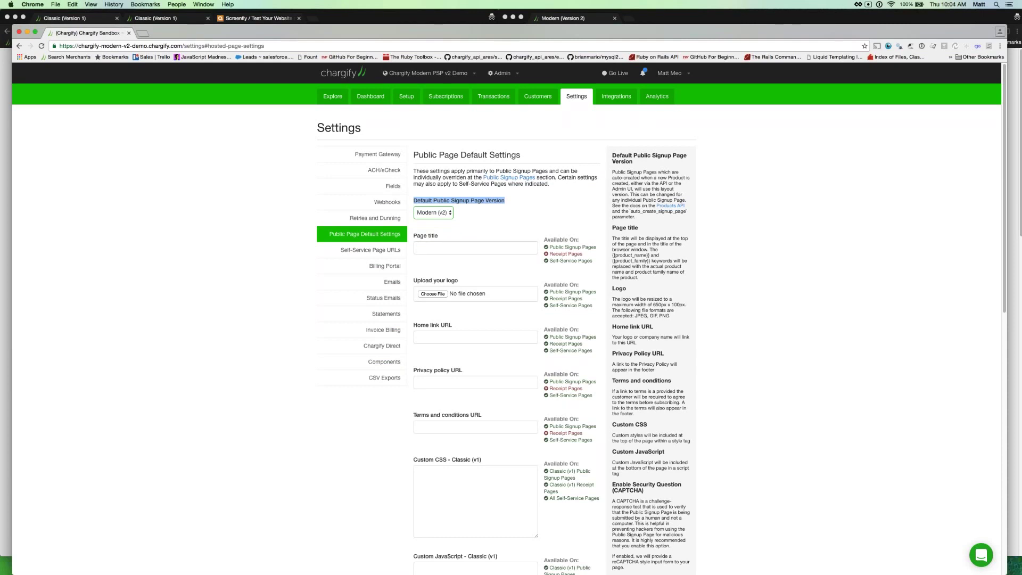
Examine the separate custom CSS and JavaScript settings for Classic (v1) and Modern (v2) public pages.
scroll(661, 318, "down", 5)
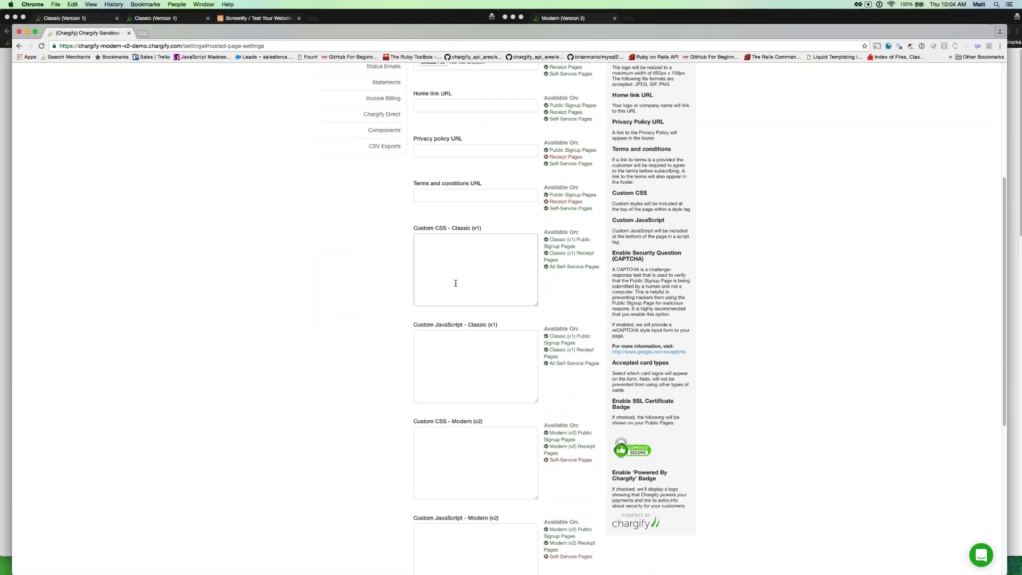
scroll(455, 282, "down", 1)
mouse_move(468, 217)
left_mouse_down()
mouse_move(463, 314)
mouse_move(481, 217)
mouse_move(451, 216)
left_mouse_up()
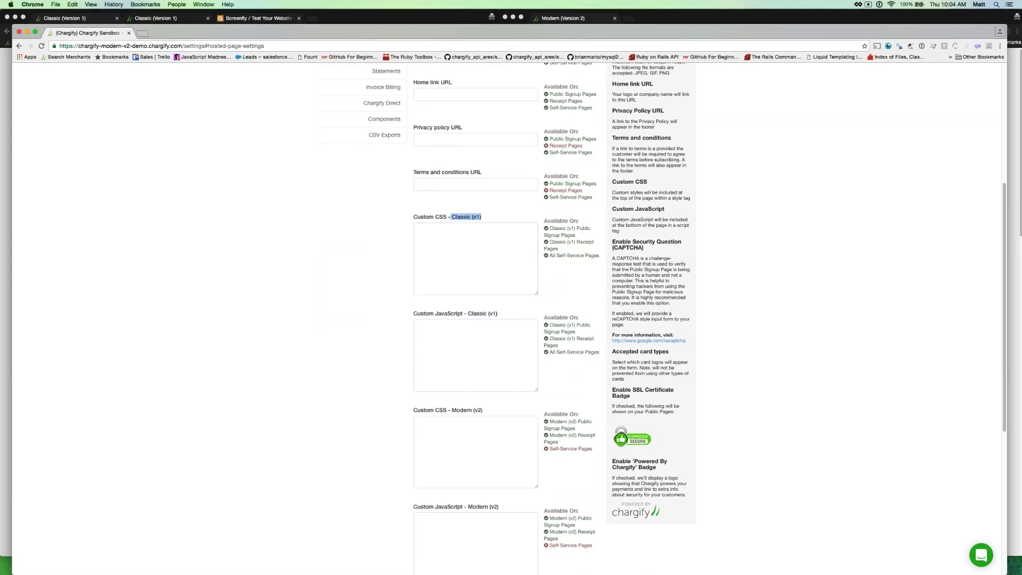
scroll(453, 266, "down", 3)
left_click_drag(501, 468, 443, 373)
left_click(443, 372)
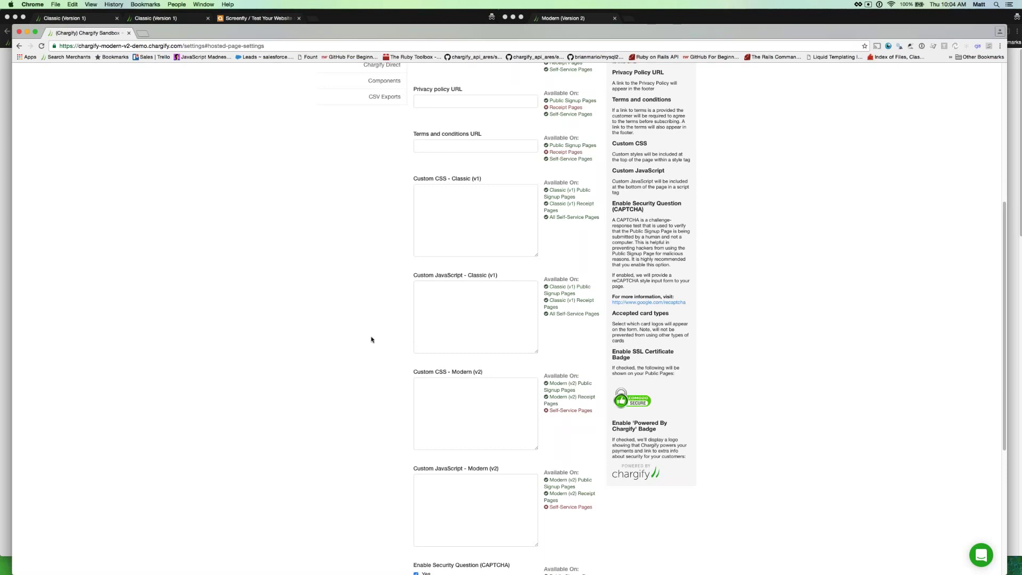
scroll(365, 351, "up", 10)
Expand the advanced options on the Create Product form and examine the Public Pages option for creating a Modern (v2) signup page.
key("super+r")
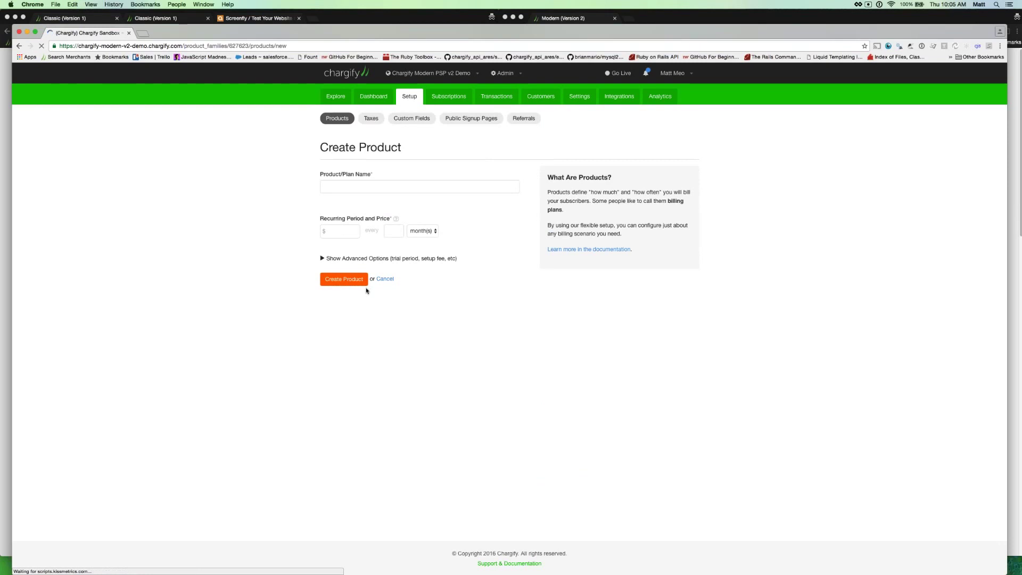
left_click(425, 259)
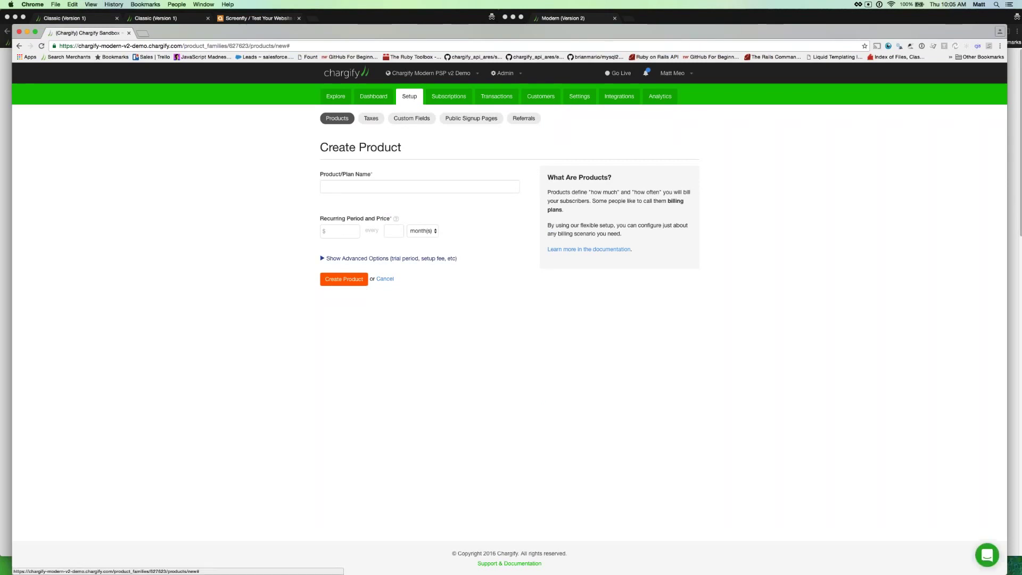
scroll(282, 389, "down", 5)
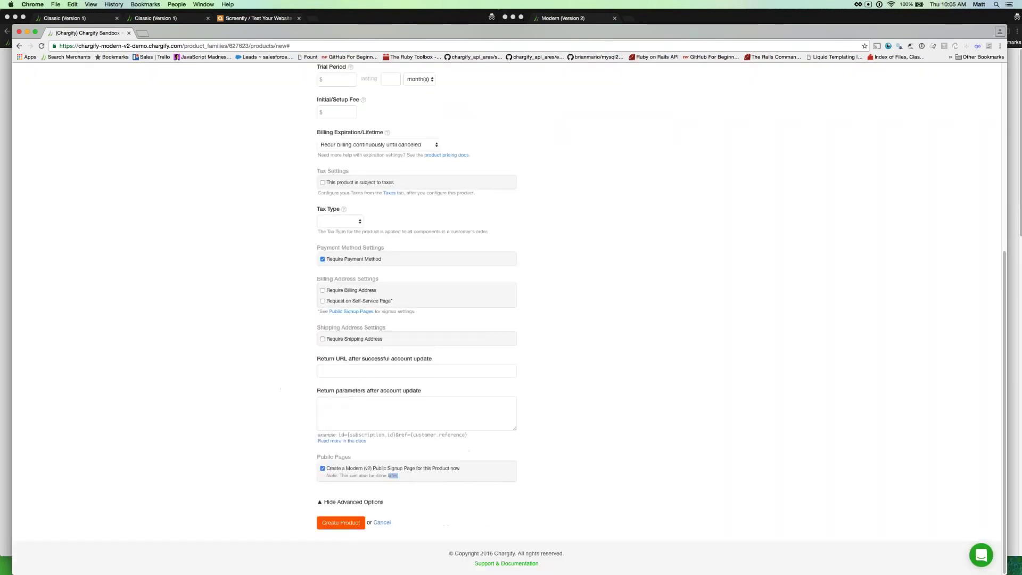
left_click_drag(398, 475, 326, 468)
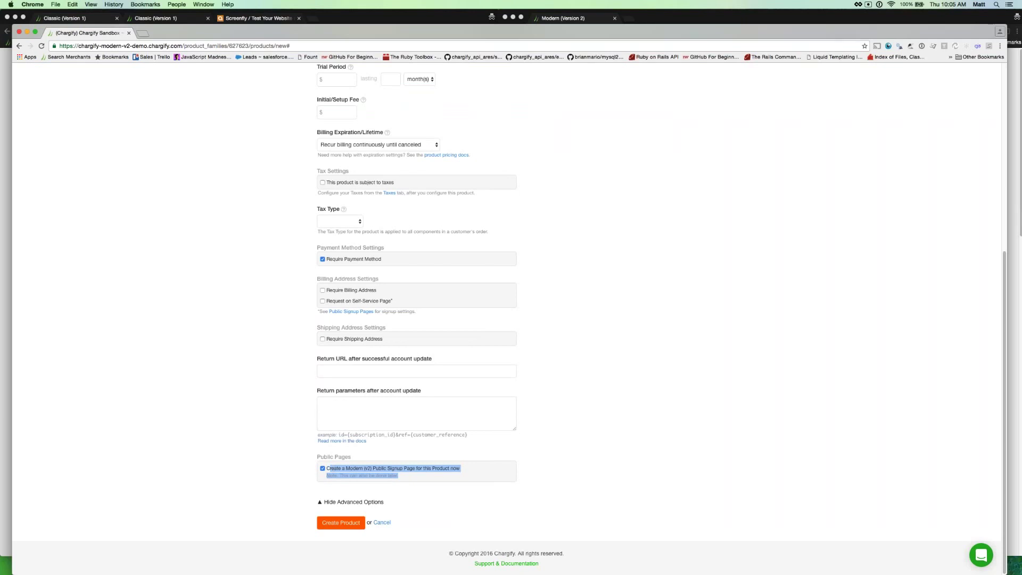
left_click(290, 453)
left_click_drag(365, 476, 341, 470)
left_click(20, 46)
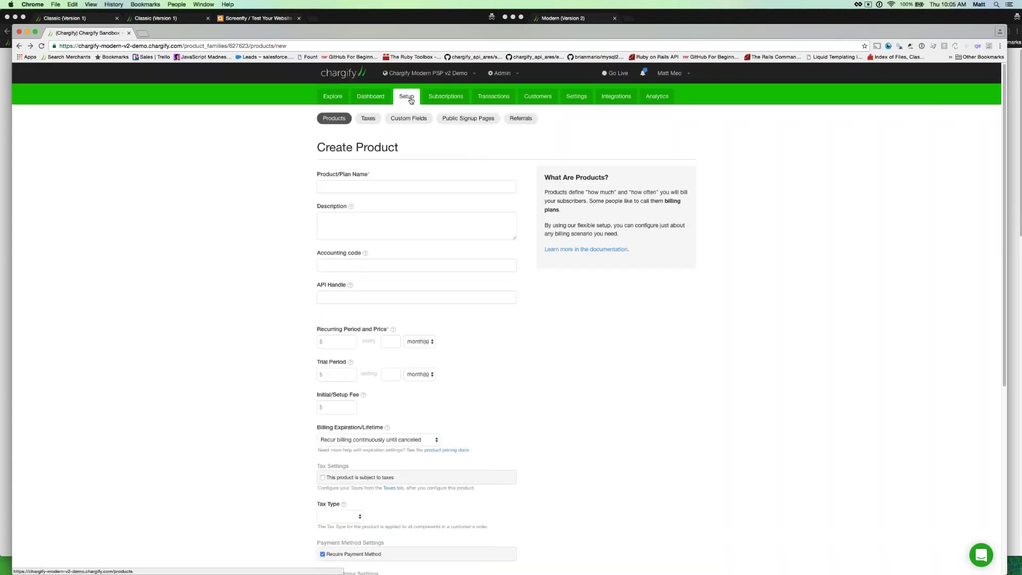
Start a new public signup page for (Billing Plans) Example Product, keeping Modern (v2) as its layout version.
left_click(462, 120)
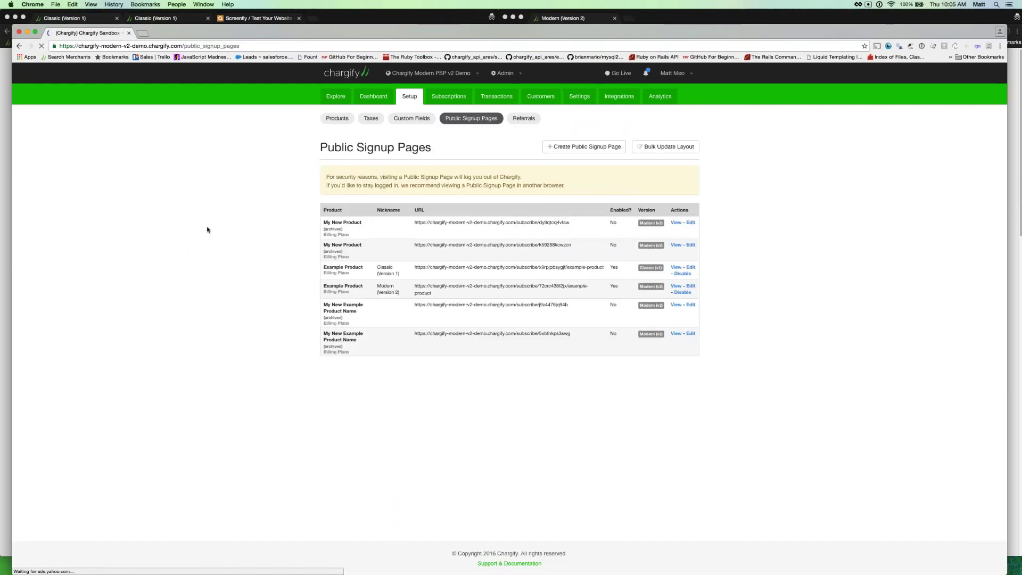
left_click(584, 147)
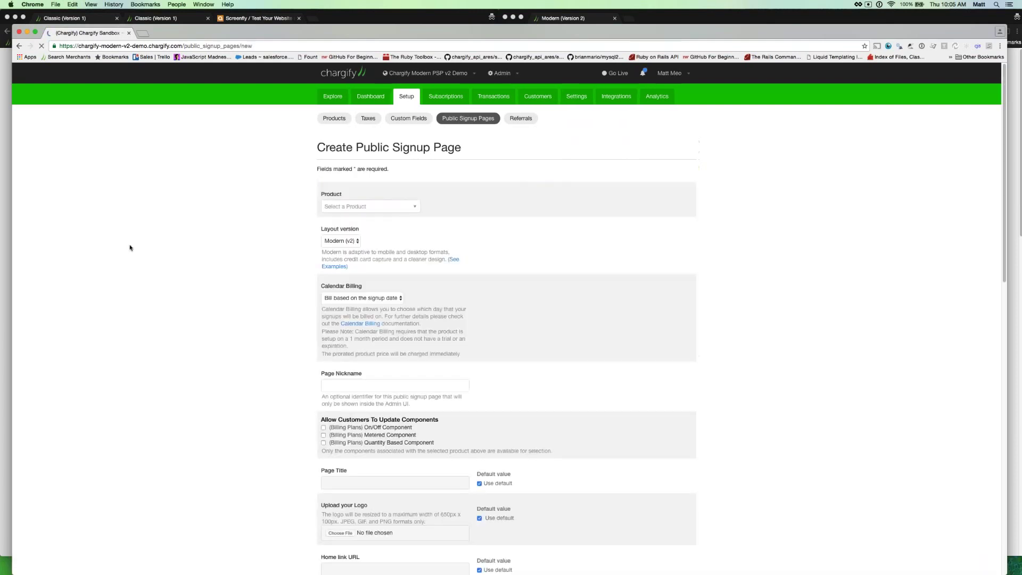
left_click(365, 208)
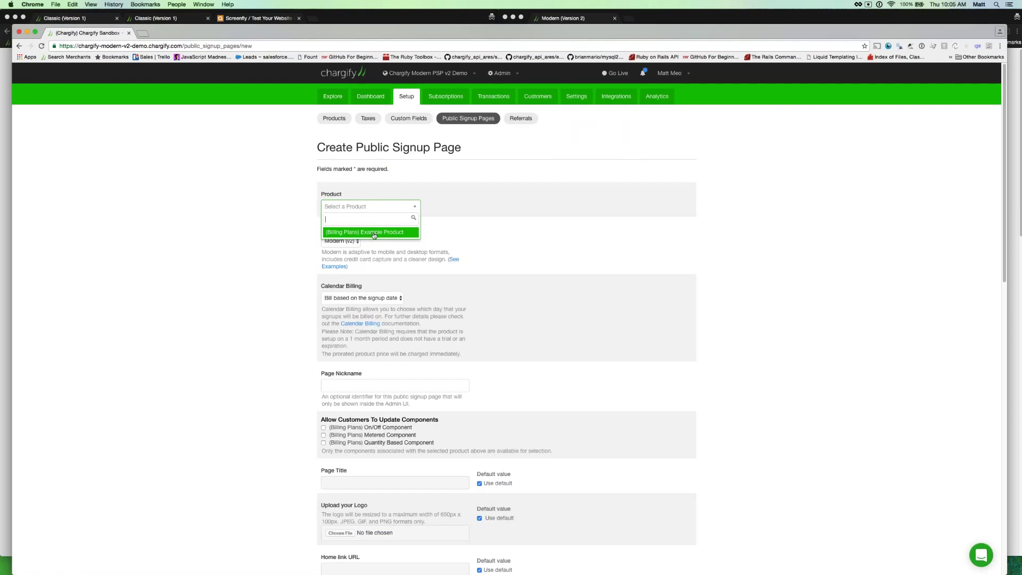
left_click(374, 235)
left_click(354, 242)
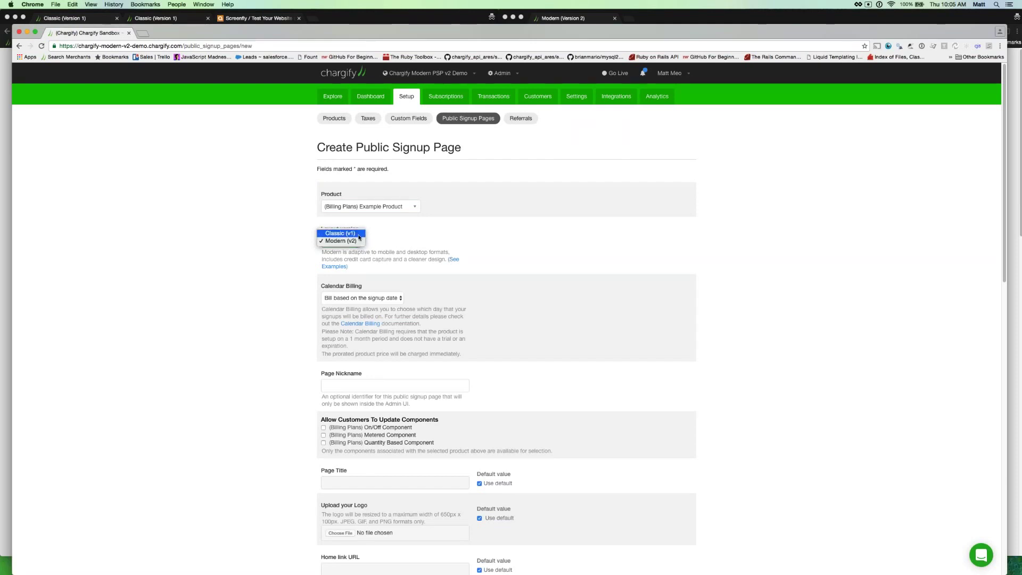
left_click(383, 235)
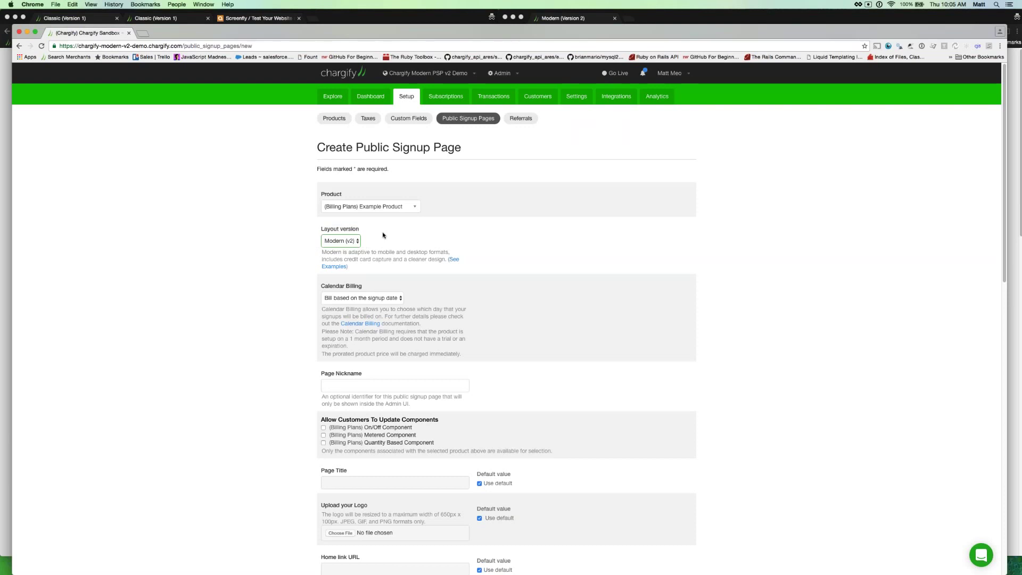
Bring the Classic and Modern signup page windows to the front and adjust their shared edge for side-by-side comparison.
left_click(362, 20)
left_click(692, 18)
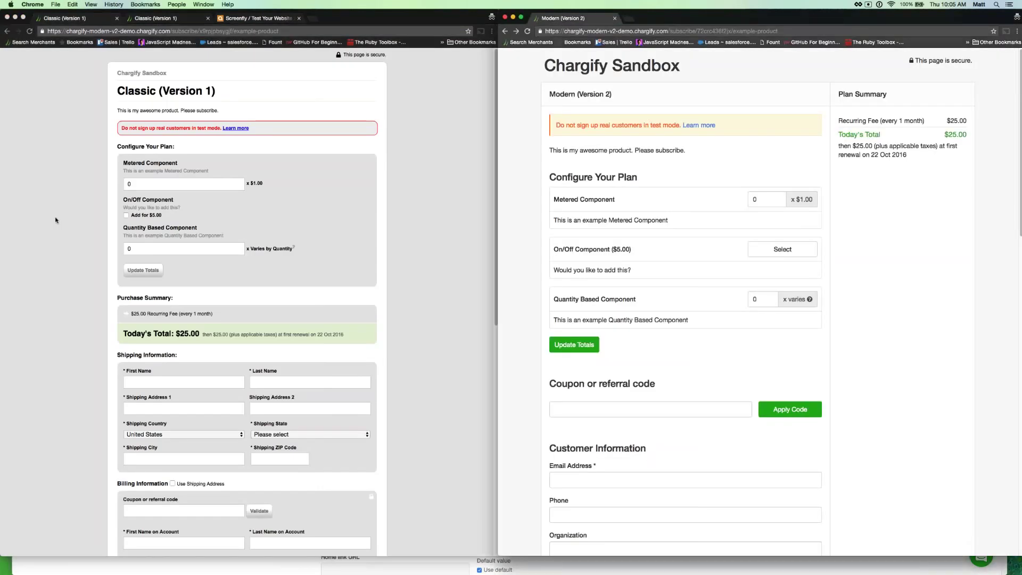
left_click(77, 178)
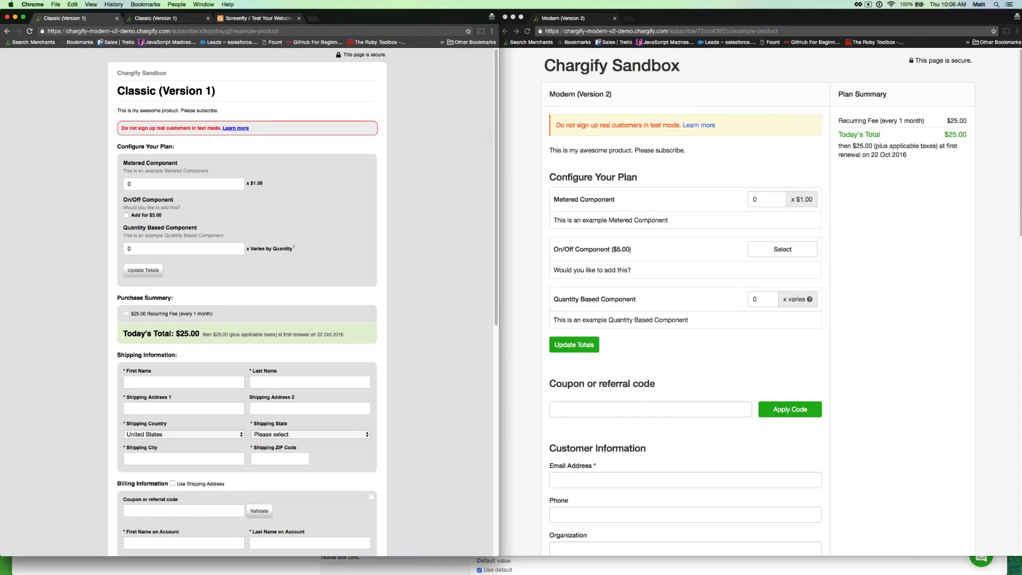
left_click_drag(468, 534, 495, 555)
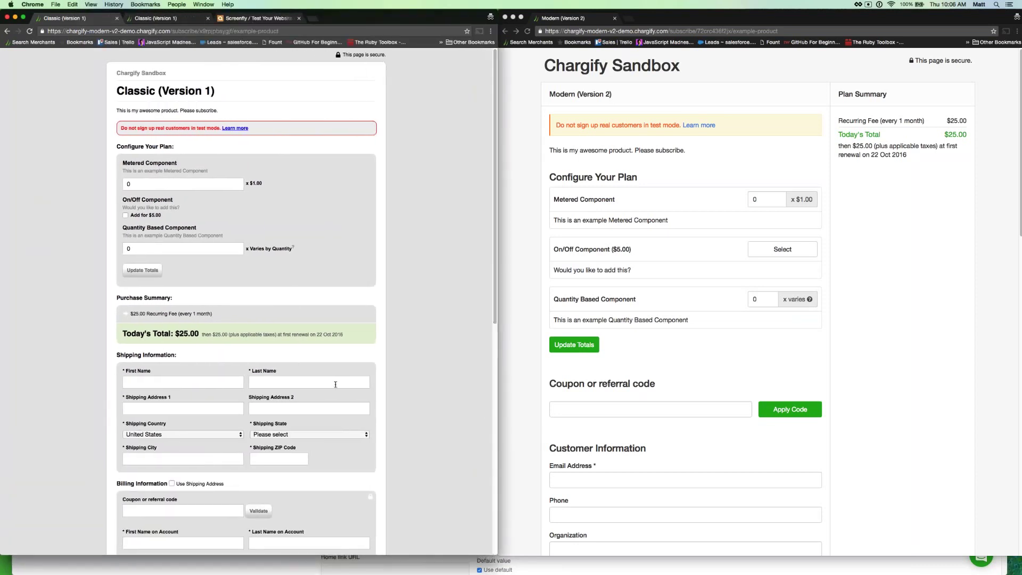
left_click(520, 383)
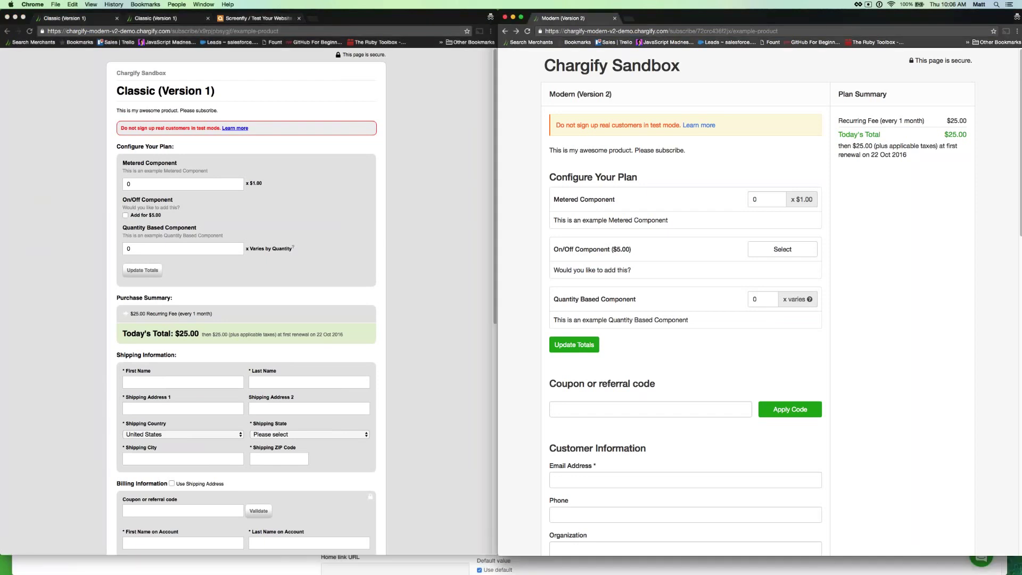
mouse_move(499, 555)
left_mouse_down()
mouse_move(657, 559)
mouse_move(696, 432)
mouse_move(835, 450)
mouse_move(791, 443)
mouse_move(633, 461)
mouse_move(498, 530)
mouse_move(506, 556)
mouse_move(497, 555)
left_mouse_up()
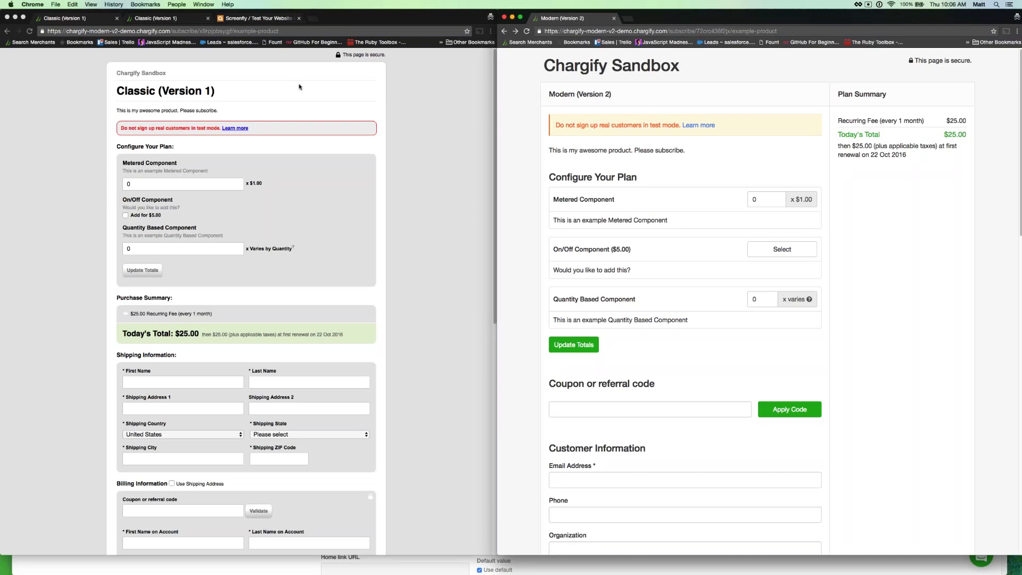
Load the Modern (Version 2) signup page's URL in the Screenfly responsive tester.
left_click(256, 20)
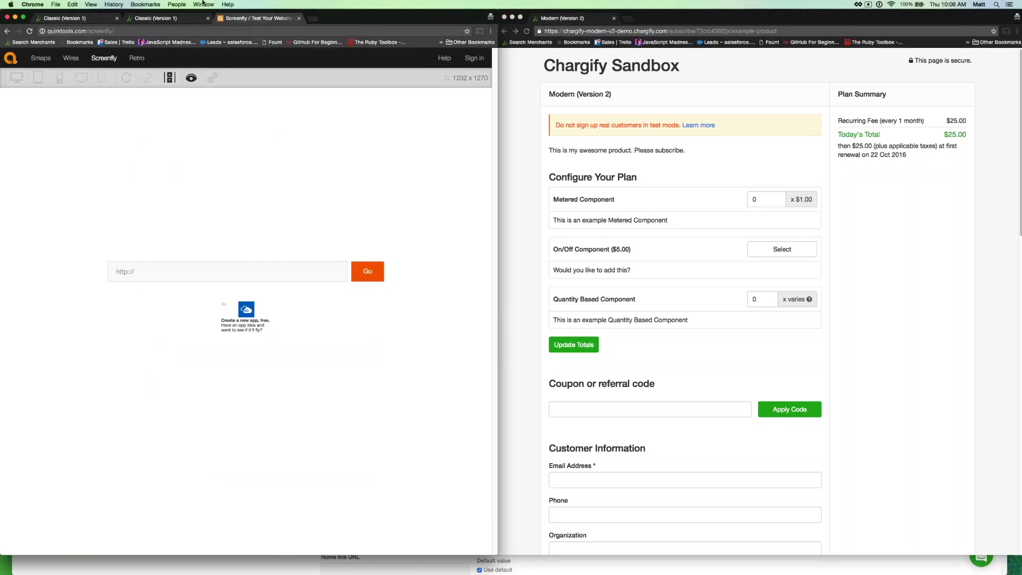
left_click(636, 32)
key("super+c")
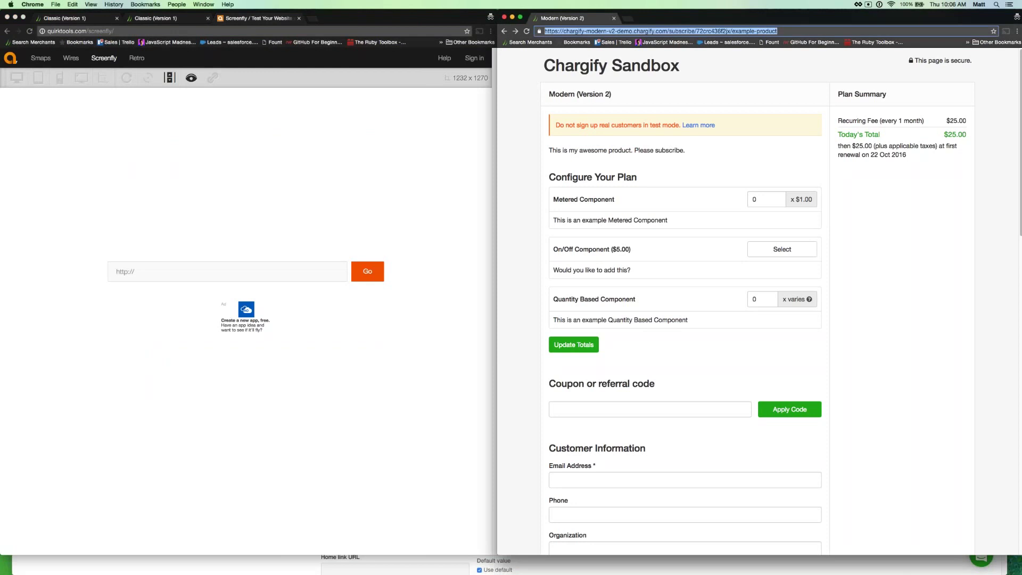
left_click(163, 275)
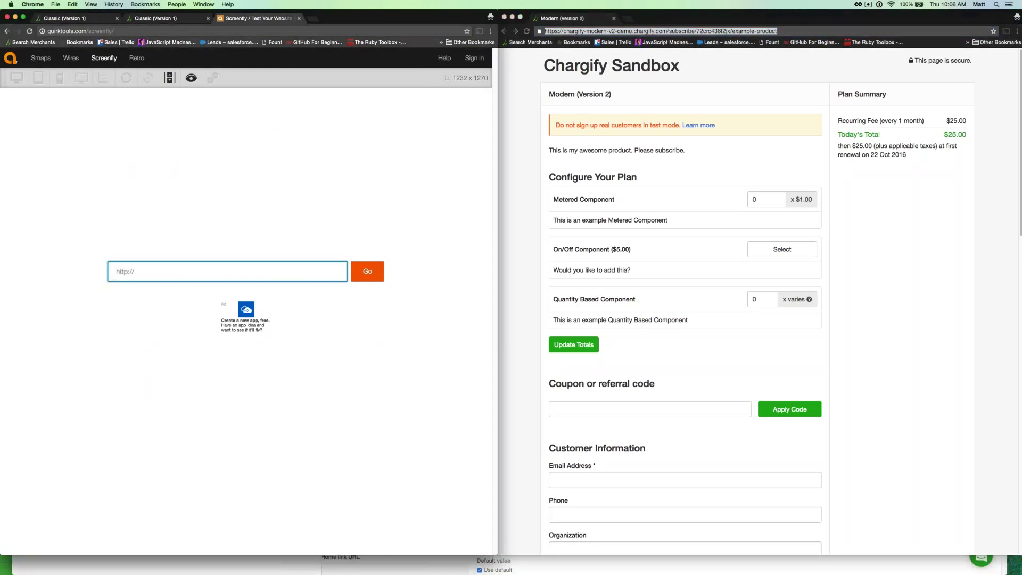
key("super+v")
key("Return")
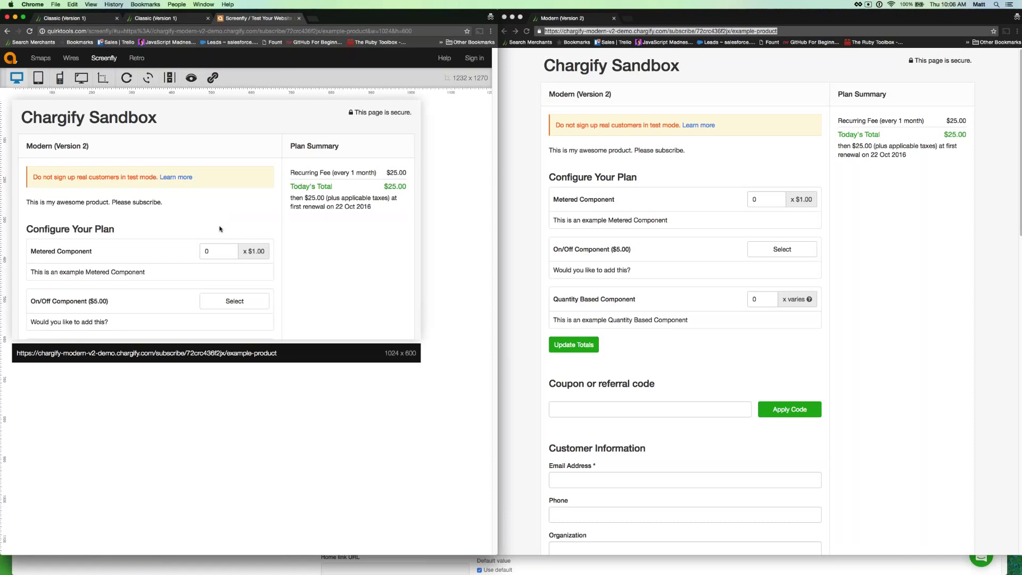
Preview the Modern signup page in Screenfly at the 375 x 667 smartphone size.
left_click(59, 79)
left_click(120, 309)
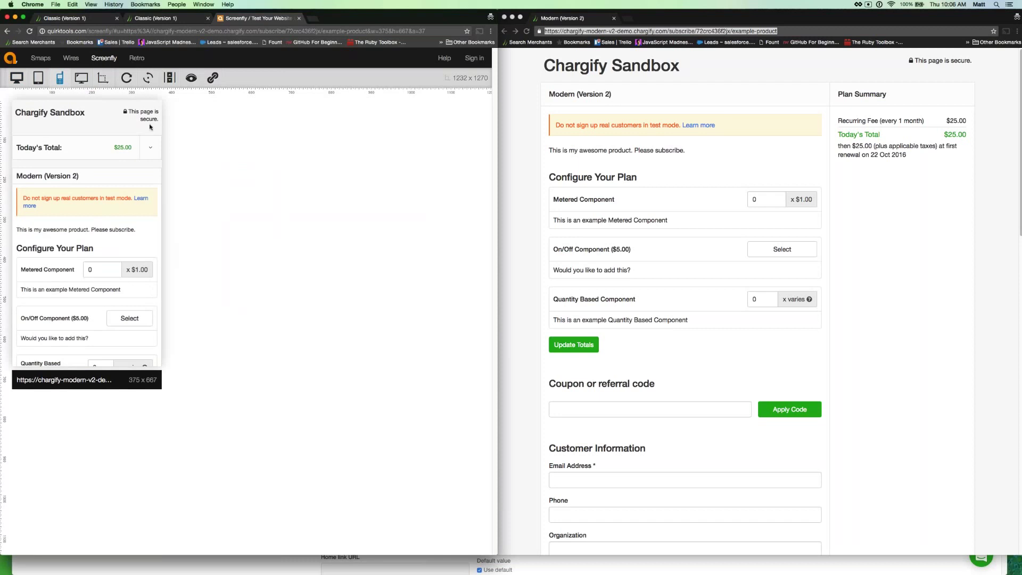
left_click(60, 78)
Return to the Classic (Version 1) signup page and compare its plan component section with the Modern page's.
left_click(53, 21)
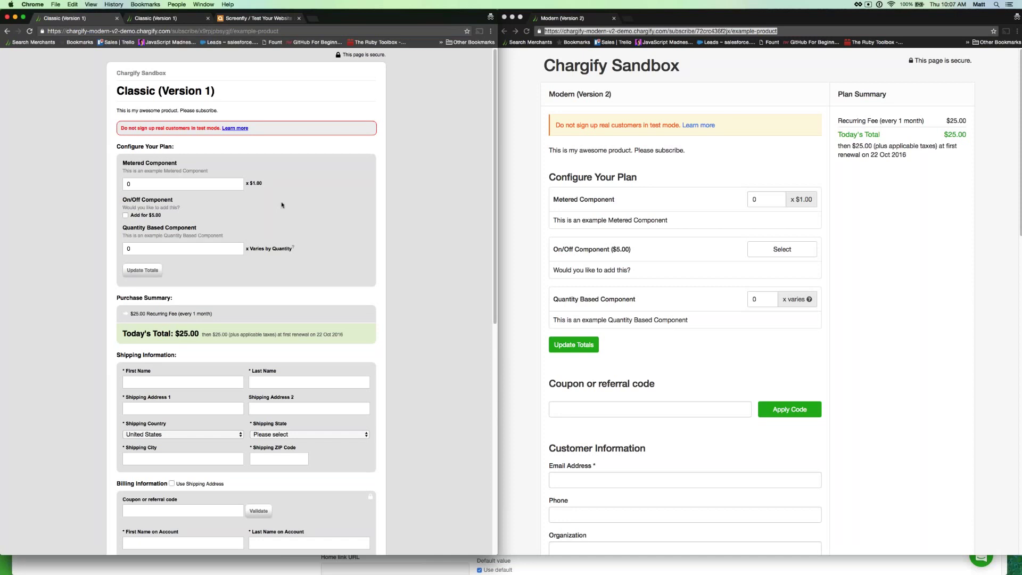
left_click_drag(198, 274, 124, 165)
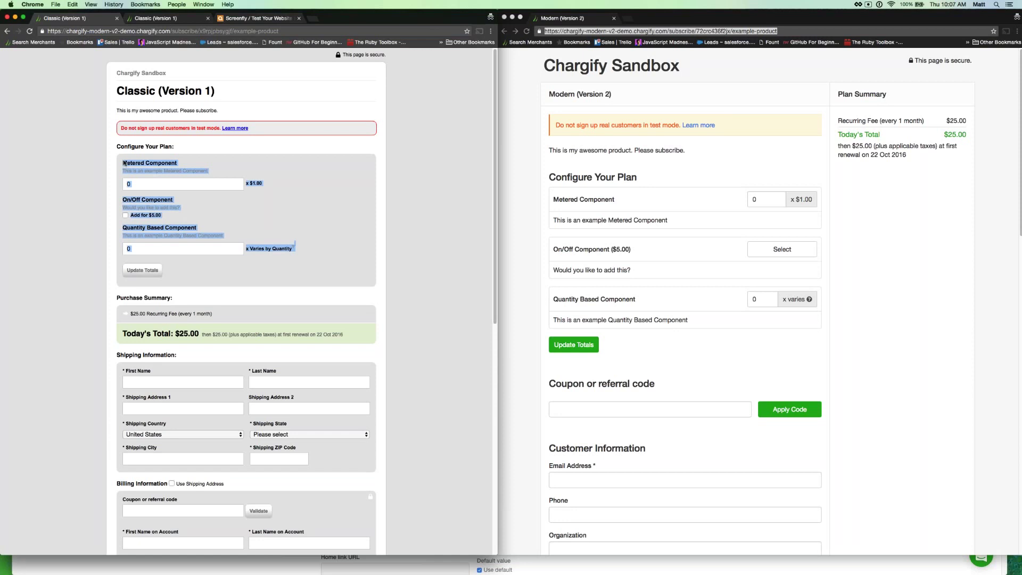
left_click(301, 210)
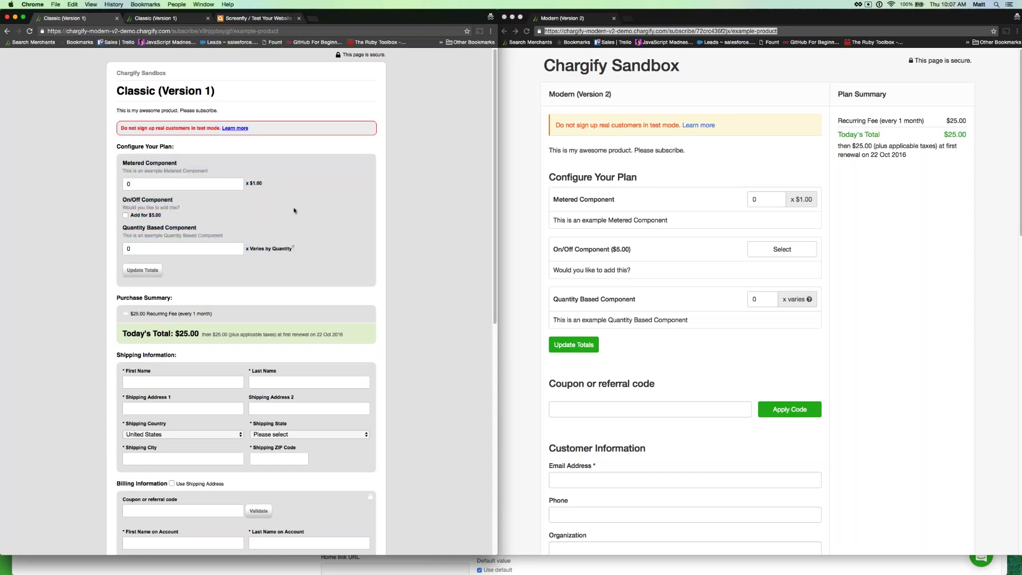
left_click(579, 199)
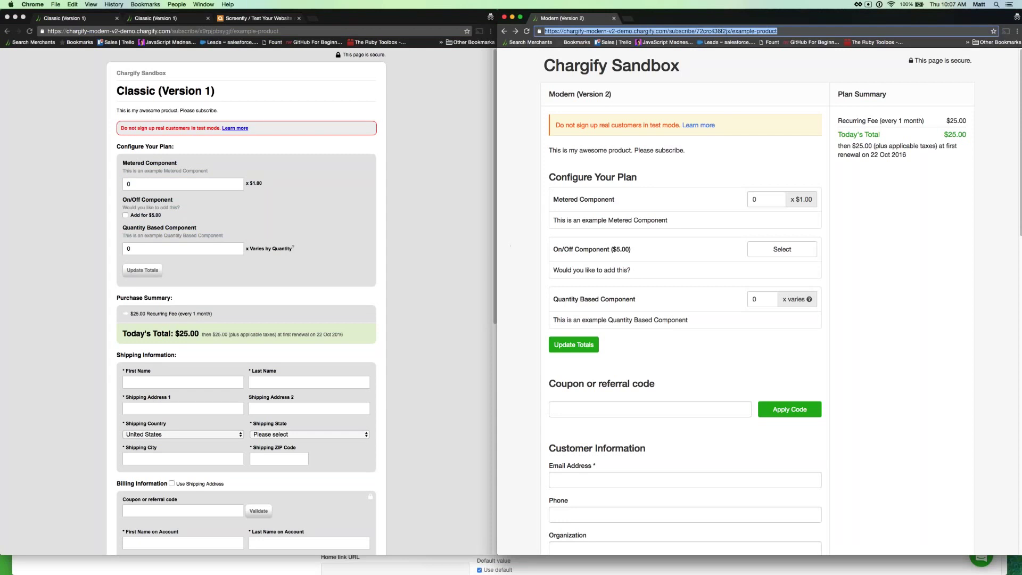
Add the $5.00 On/Off Component on both the Classic and Modern signup pages and update their totals.
left_click(126, 215)
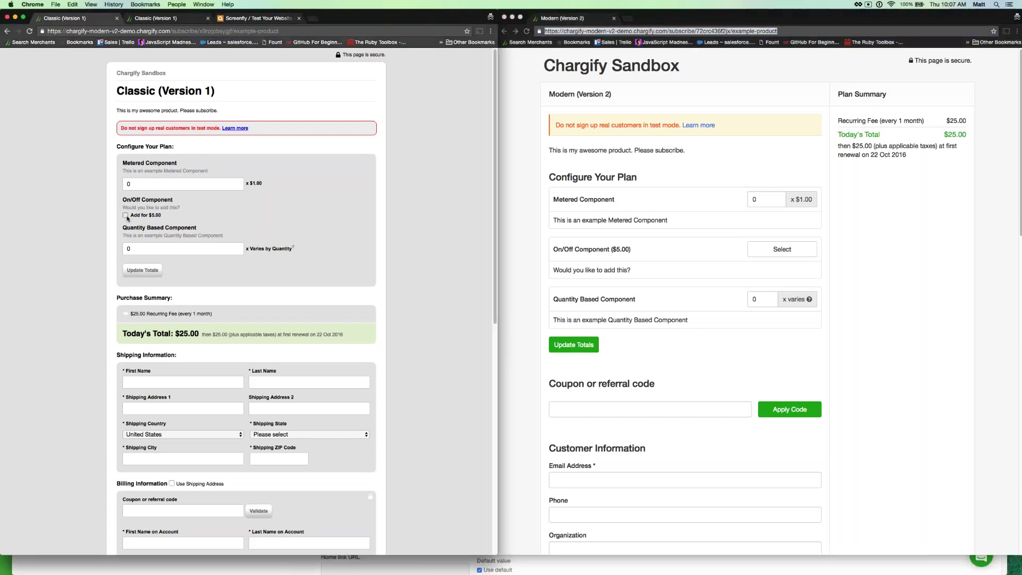
left_click(135, 270)
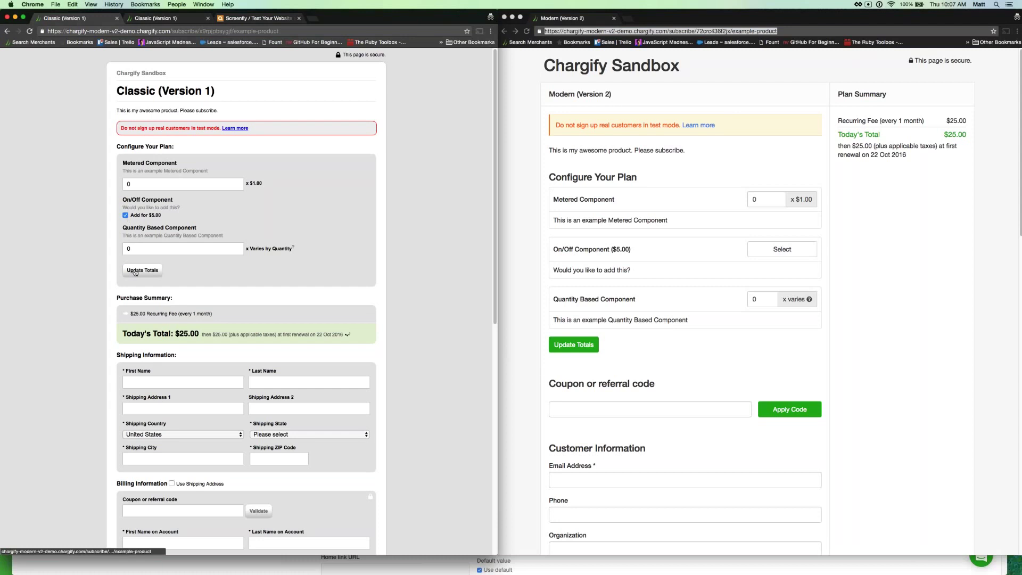
left_click_drag(187, 323, 131, 321)
key("super+grave")
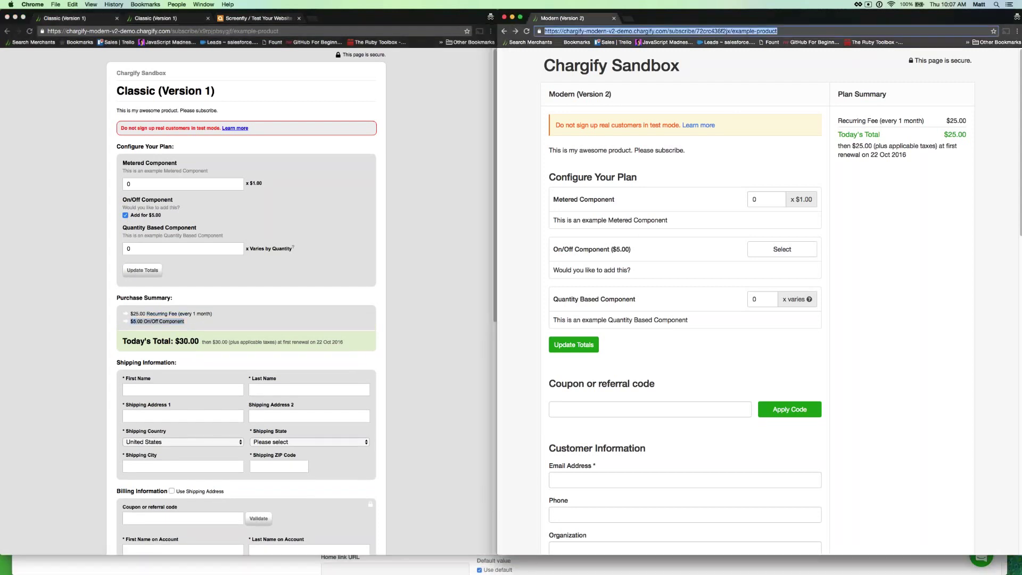
left_click(782, 257)
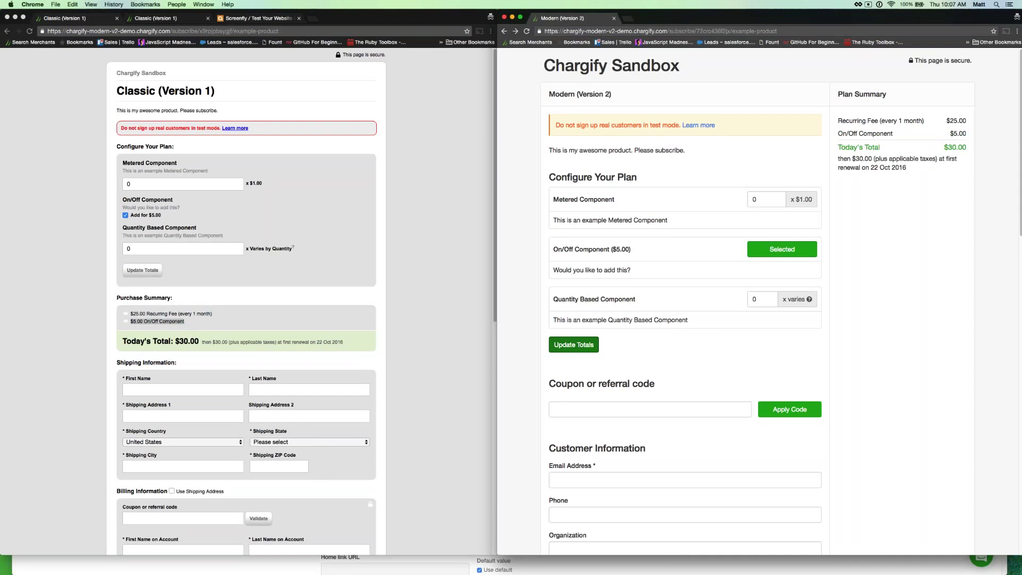
Compare the Modern signup page's Plan Summary with the Classic page's Purchase Summary.
left_click_drag(878, 213, 920, 130)
left_click(919, 130)
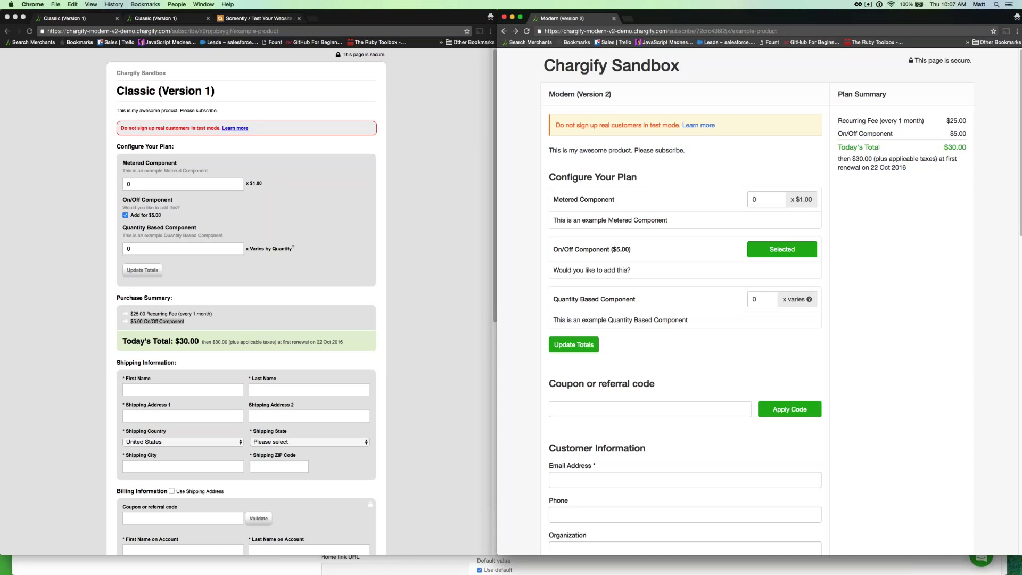
left_click_drag(887, 94, 836, 94)
left_click(114, 300)
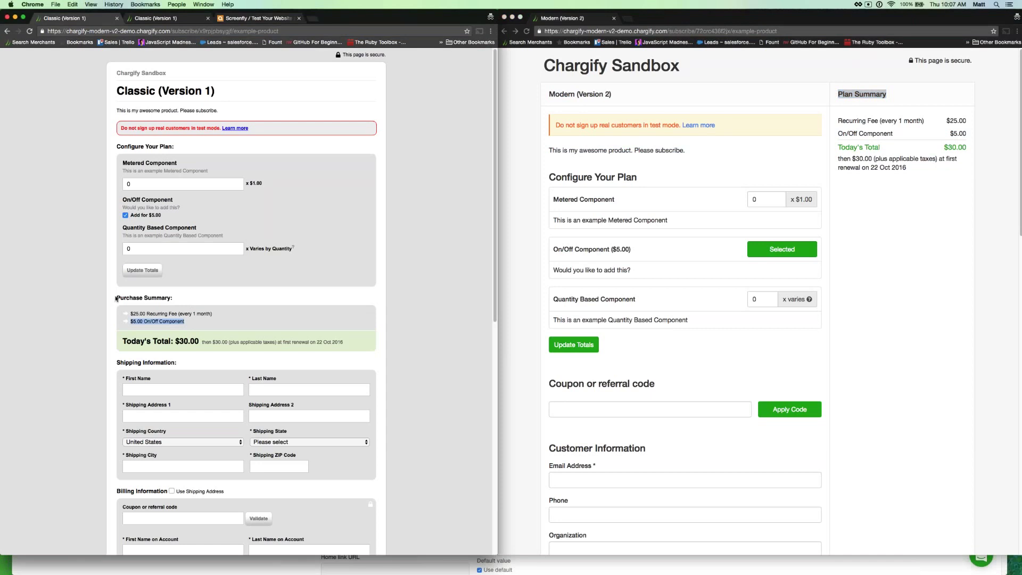
left_click_drag(114, 300, 159, 300)
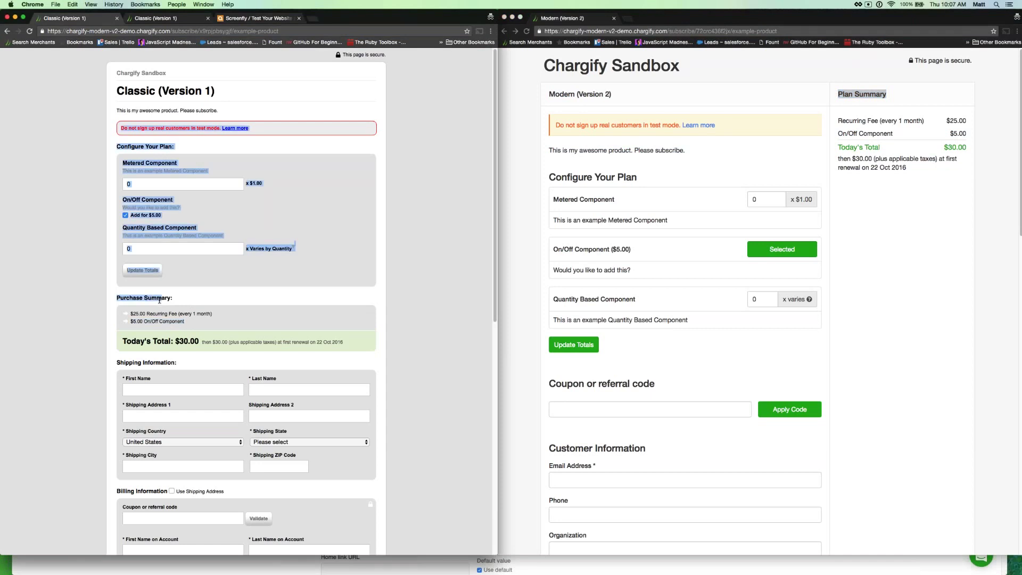
left_click(871, 218)
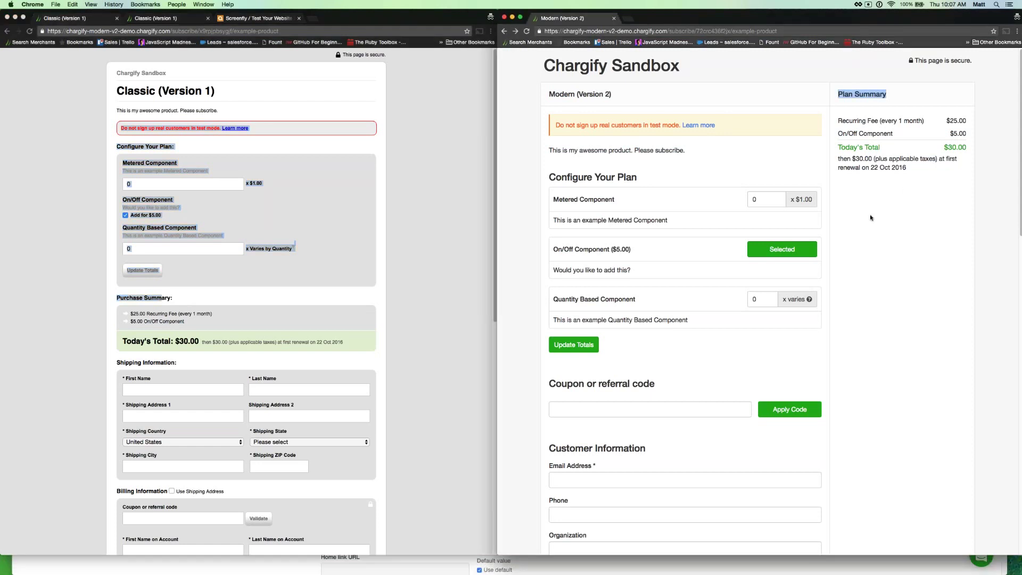
Examine how the Modern page's Plan Summary and the Classic page's Purchase Summary behave along the full length of each form.
scroll(871, 218, "down", 5)
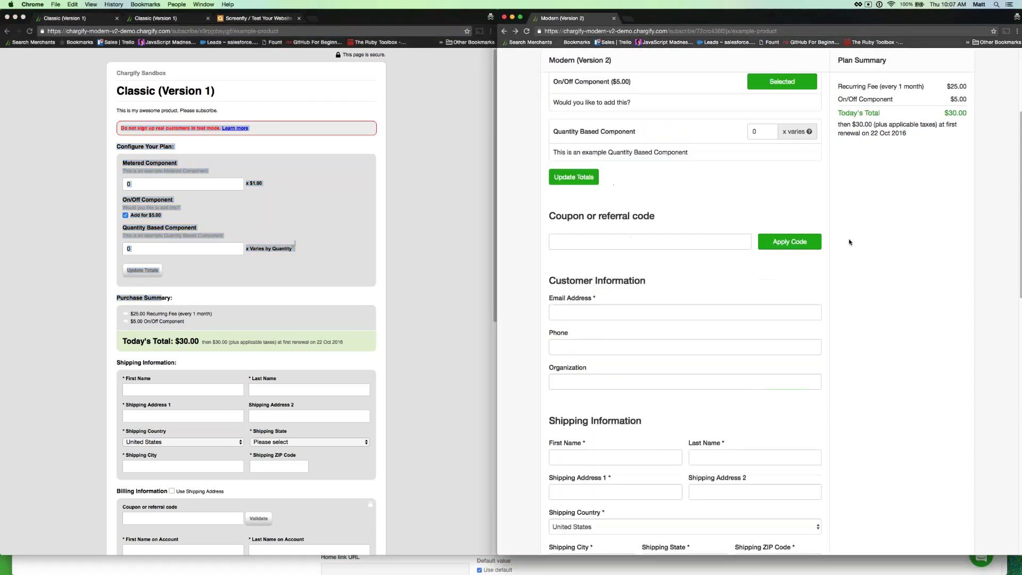
scroll(850, 242, "down", 3)
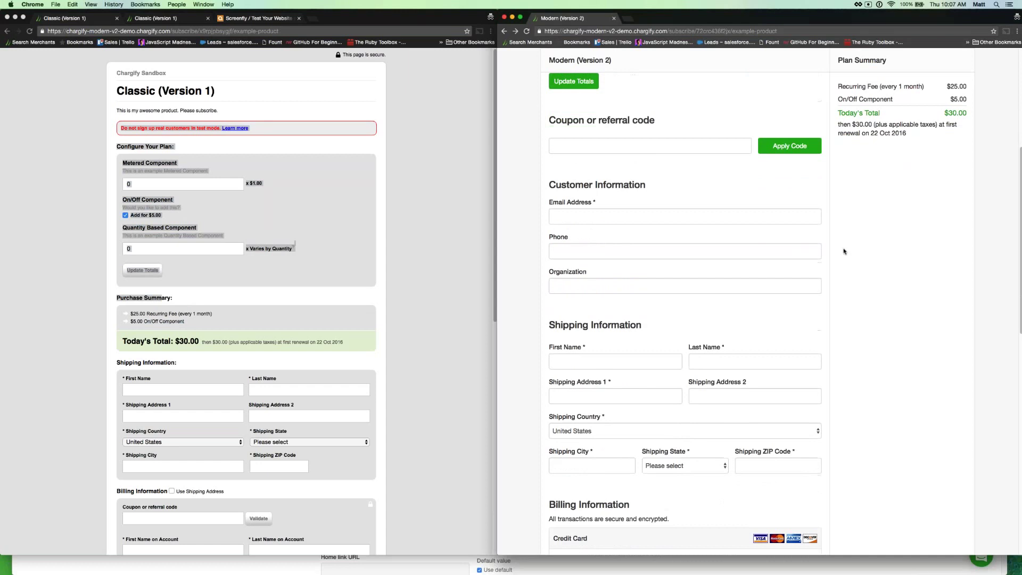
scroll(843, 251, "down", 4)
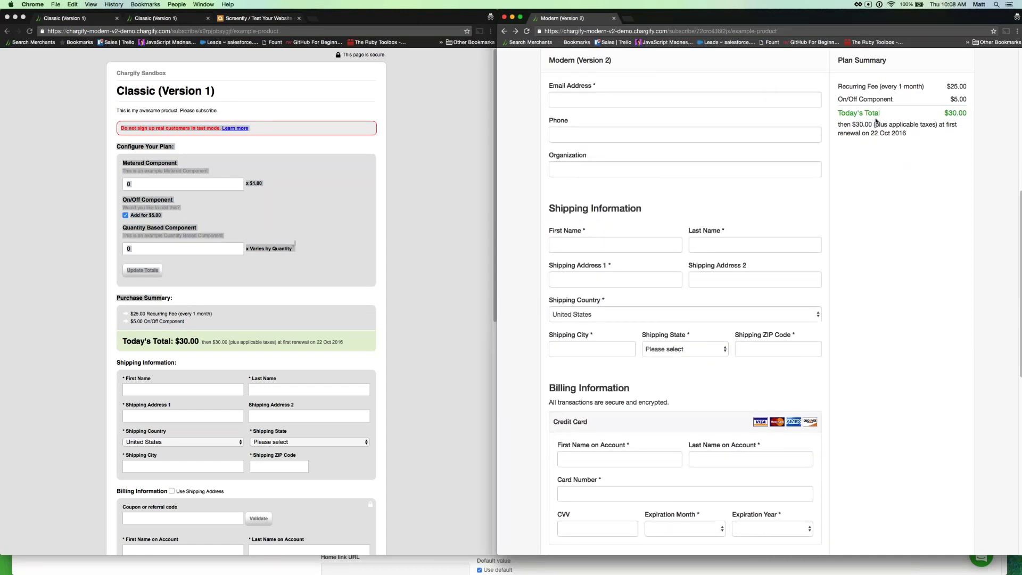
scroll(873, 159, "up", 10)
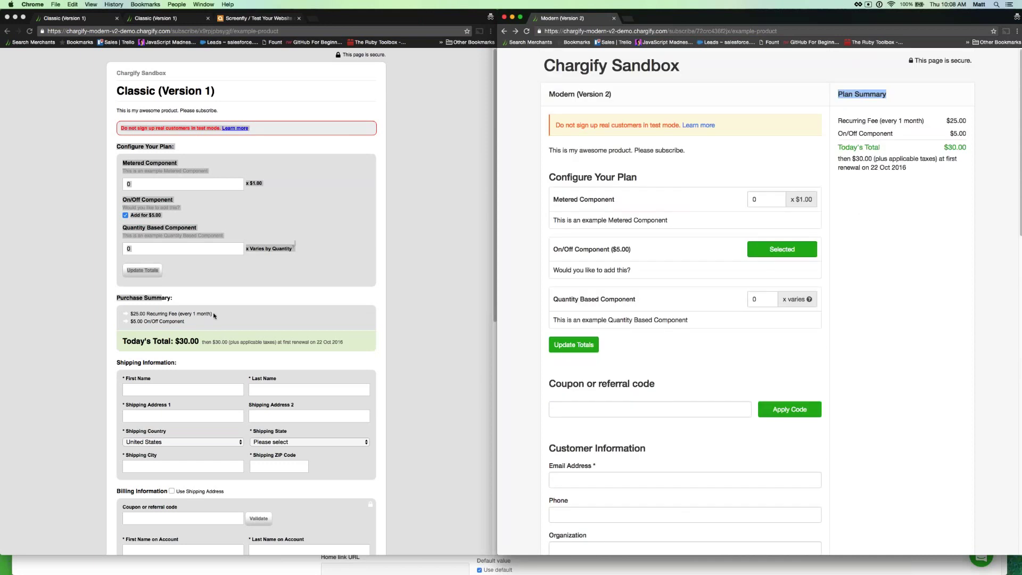
scroll(98, 279, "down", 9)
scroll(99, 280, "down", 6)
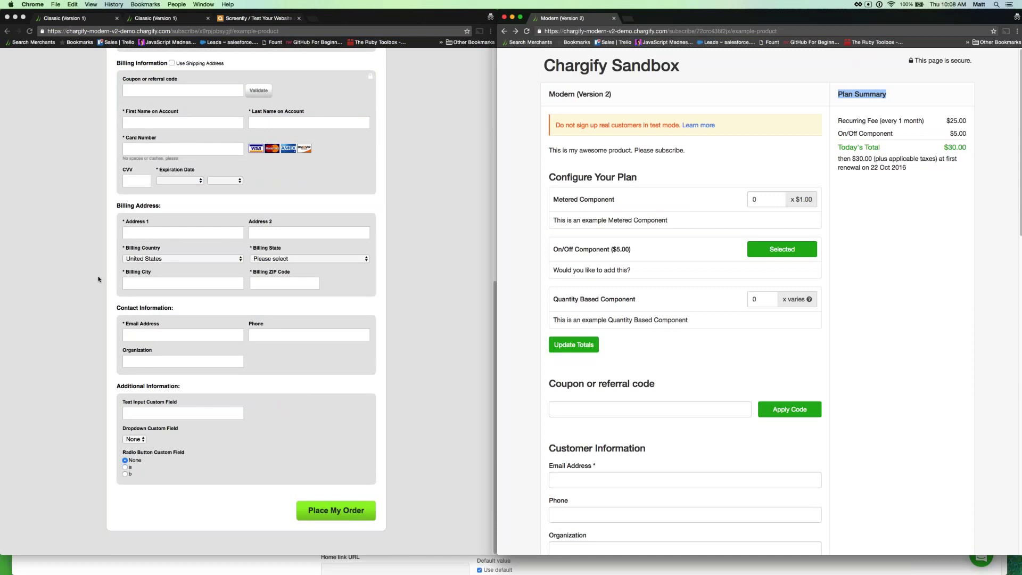
scroll(103, 288, "up", 15)
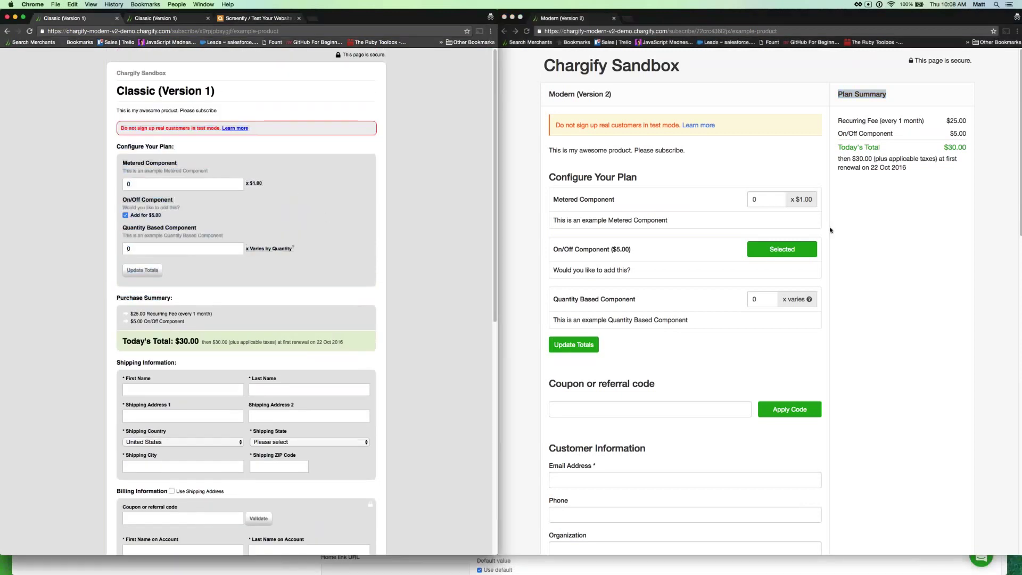
left_click(858, 233)
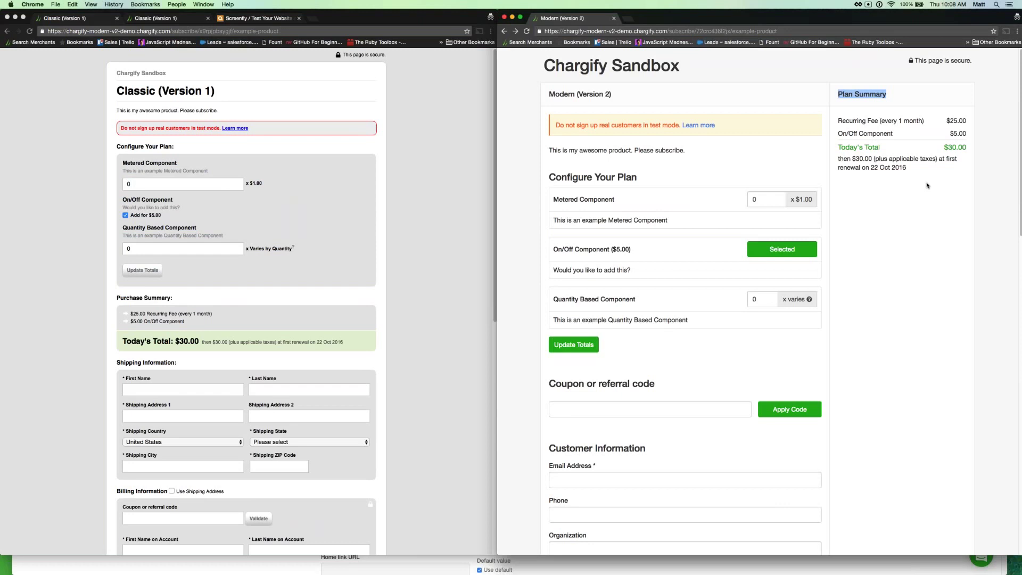
Submit the Classic (Version 1) order form with its required fields blank and review how the validation errors are presented.
scroll(894, 224, "down", 3)
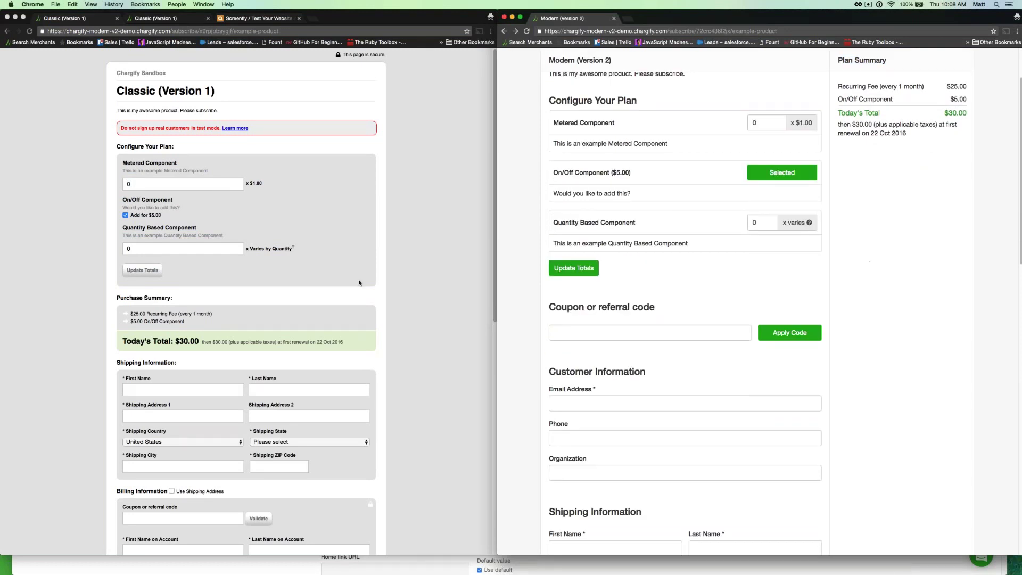
scroll(383, 285, "down", 8)
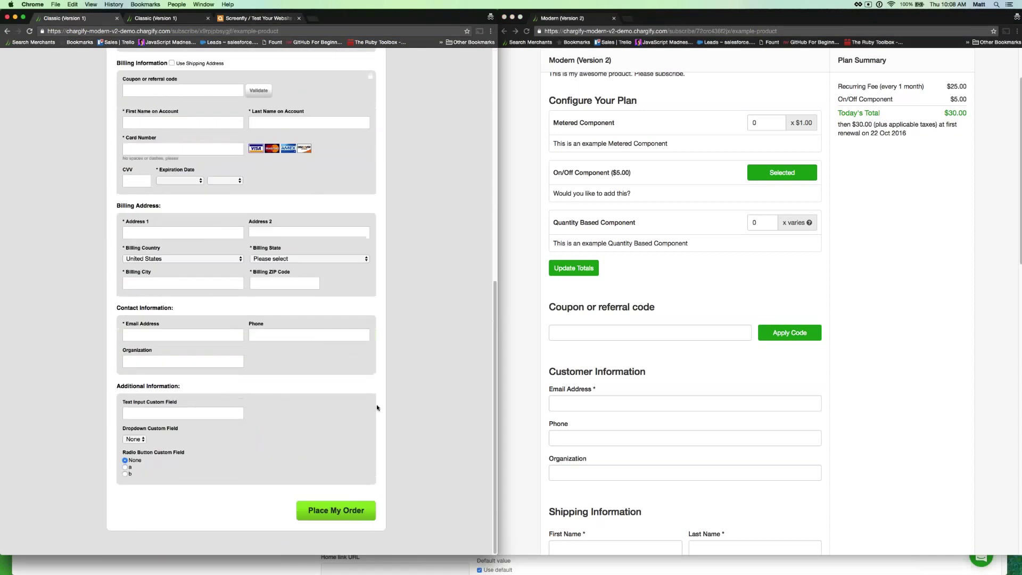
left_click(343, 516)
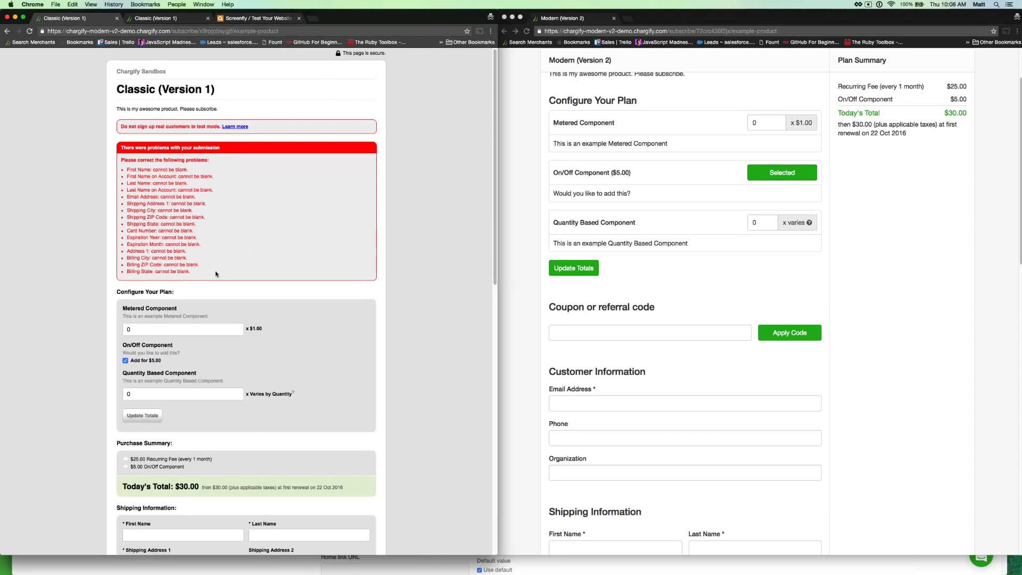
scroll(213, 266, "down", 5)
scroll(207, 319, "down", 1)
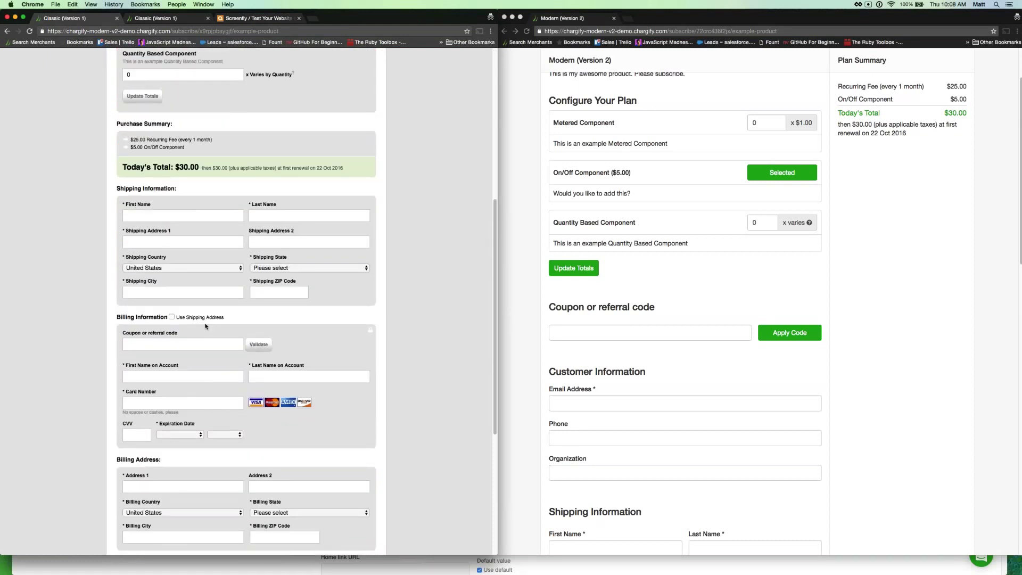
scroll(206, 326, "up", 6)
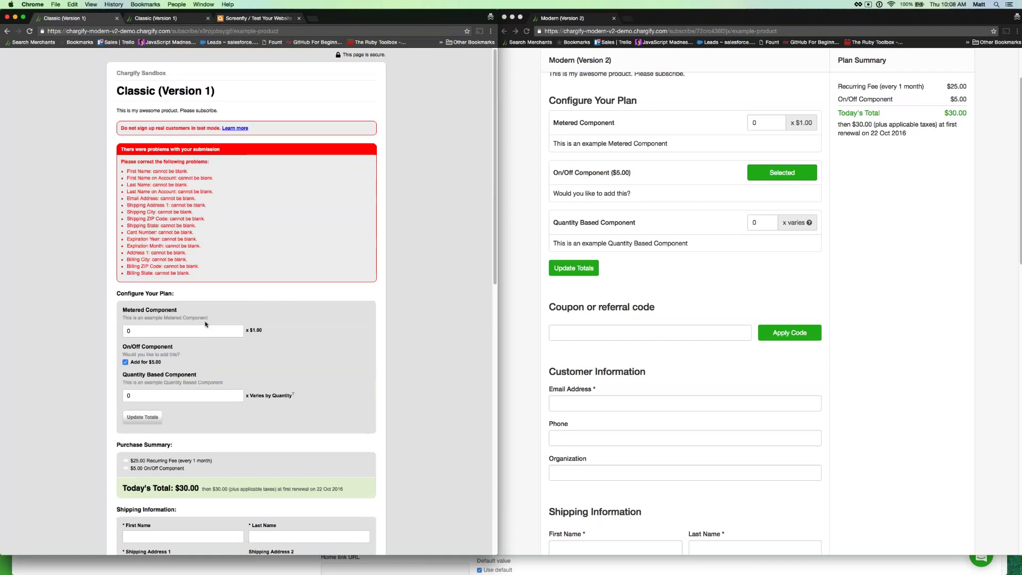
Submit the Modern (Version 2) signup form with its required fields blank and compare its error presentation with the Classic page's.
scroll(754, 261, "down", 15)
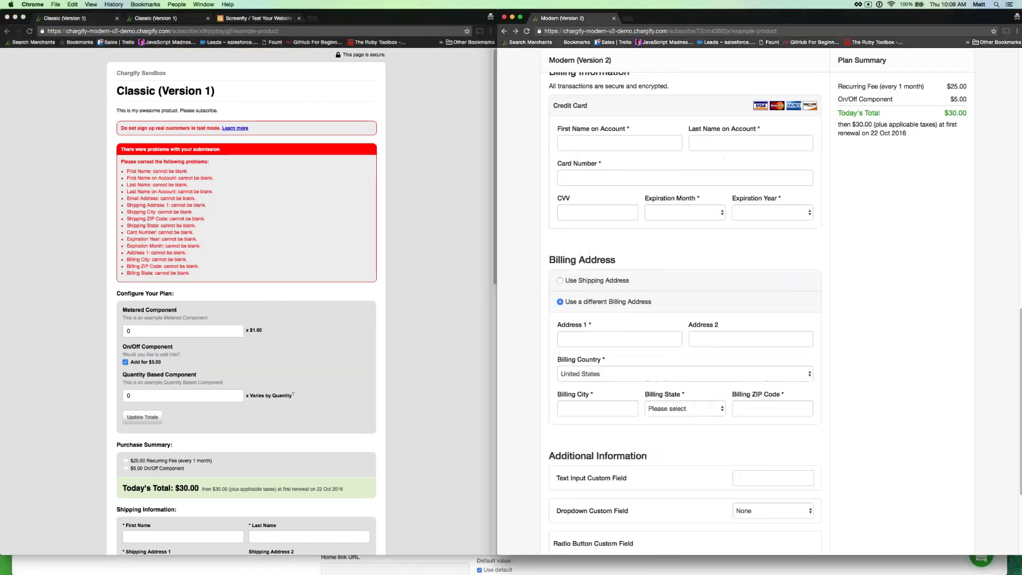
left_click(591, 526)
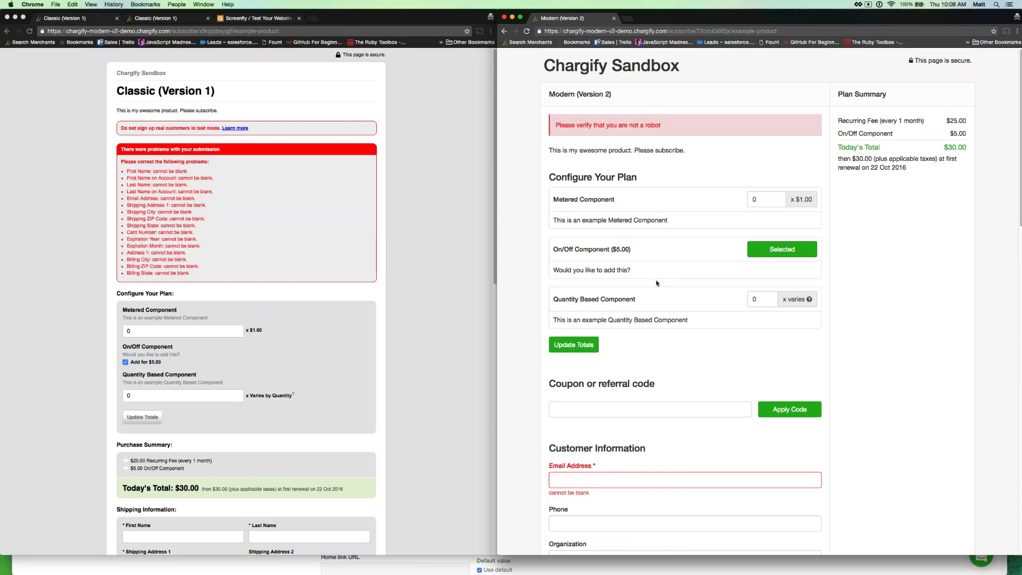
scroll(655, 282, "down", 1)
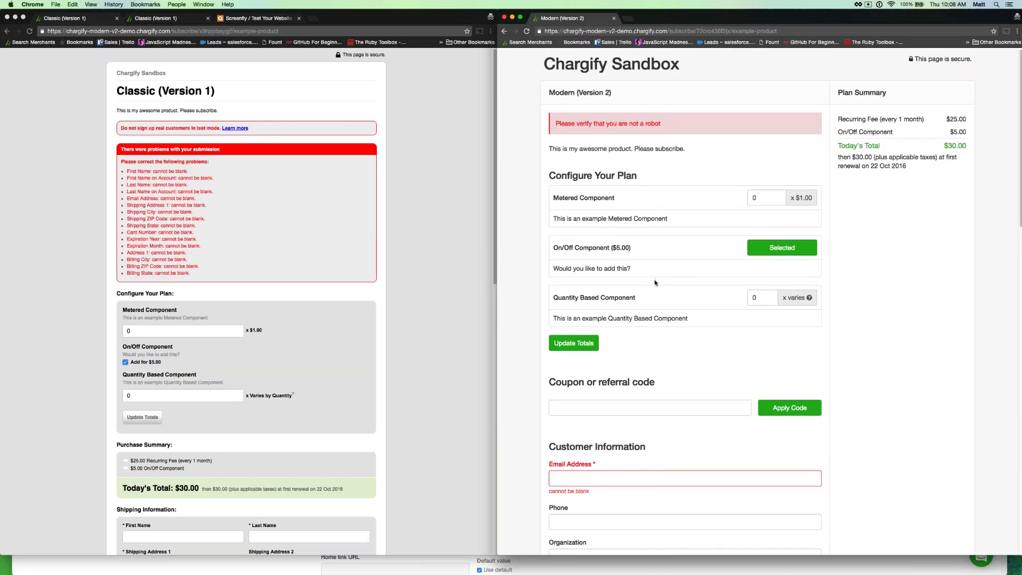
scroll(656, 283, "down", 10)
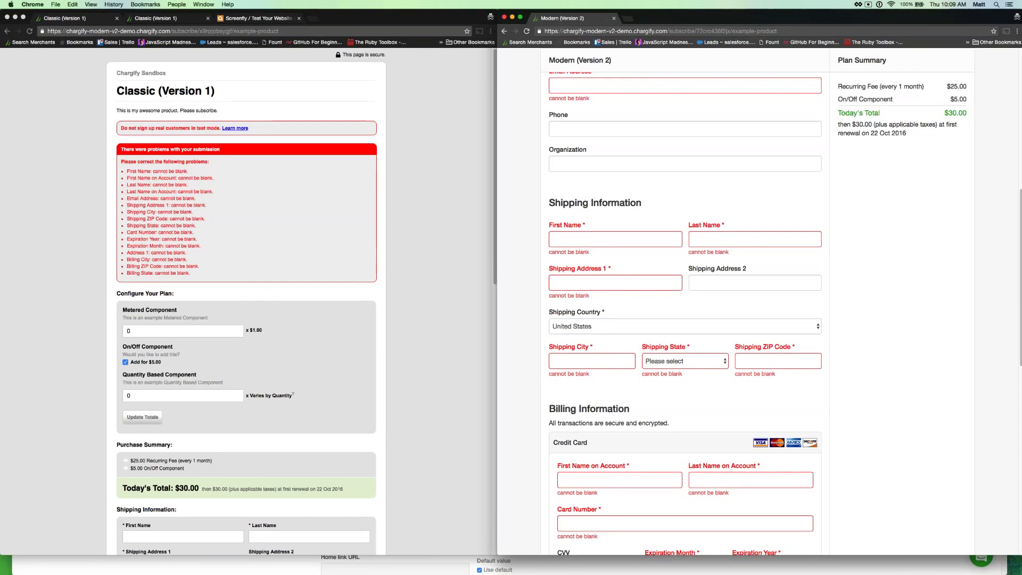
left_click(769, 360)
scroll(685, 301, "down", 1)
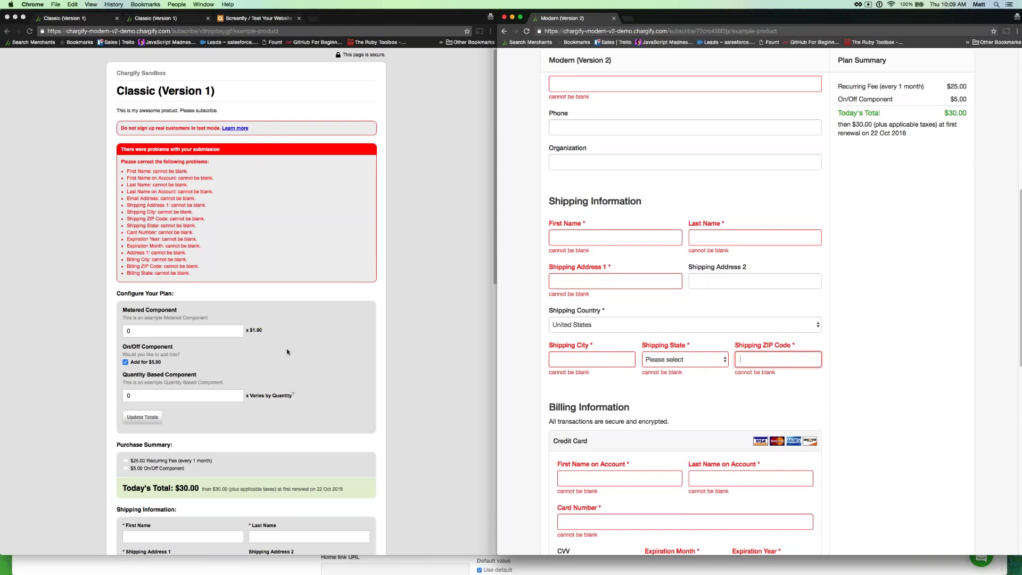
scroll(380, 344, "down", 2)
scroll(380, 343, "up", 1)
scroll(685, 301, "up", 3)
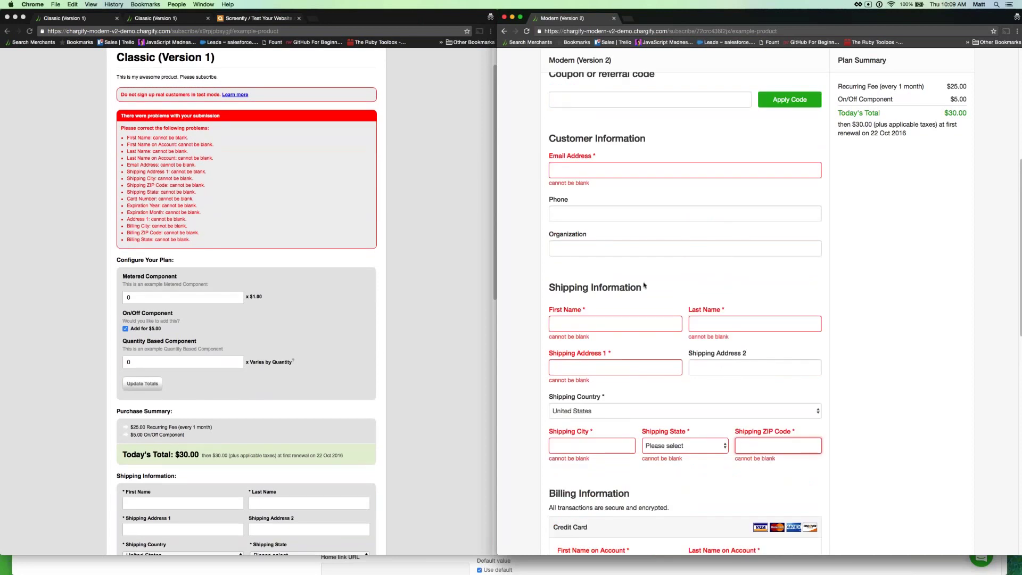
scroll(644, 286, "up", 1)
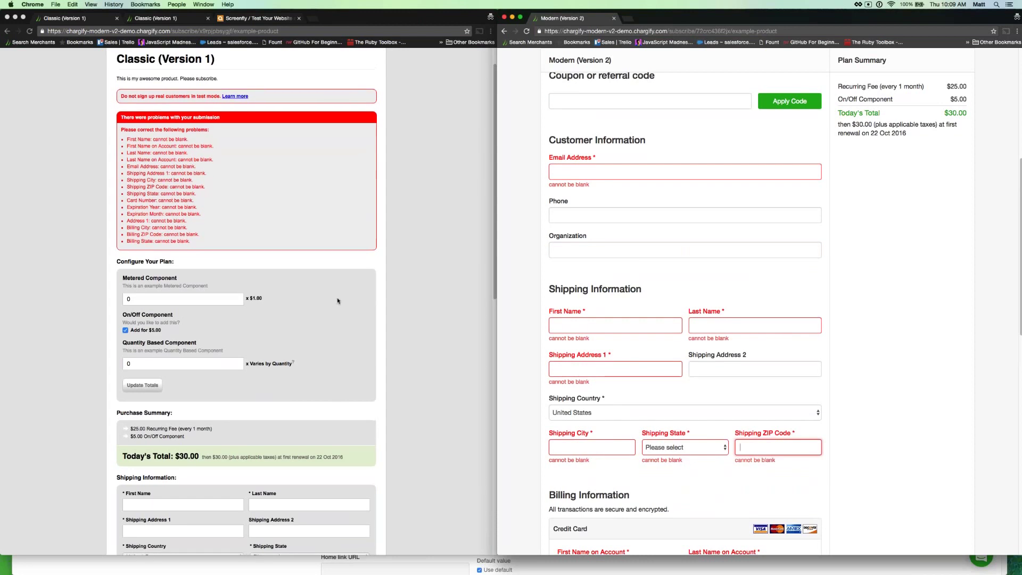
scroll(334, 299, "down", 4)
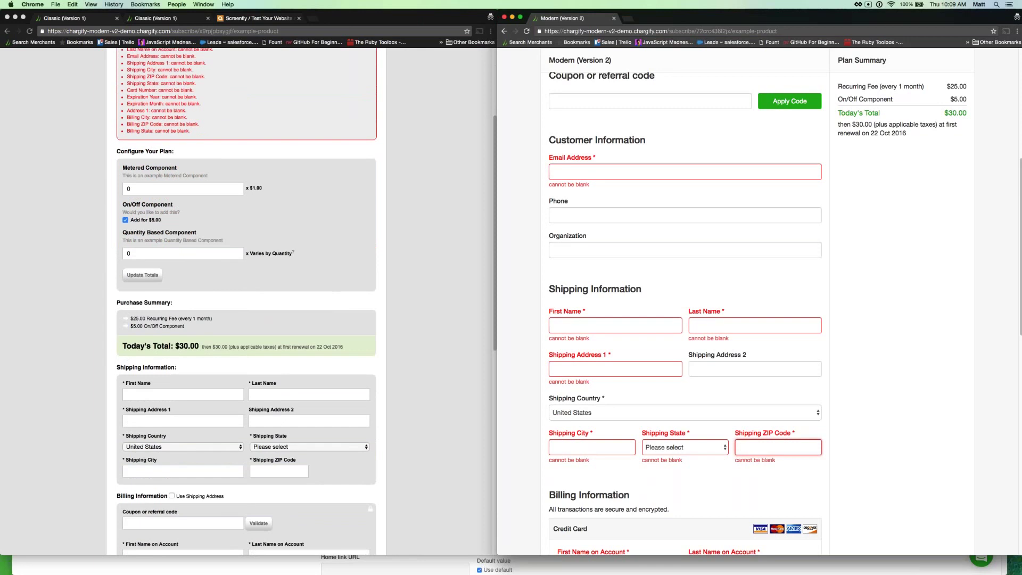
Reload both the Classic and Modern signup pages to reset their forms.
key("super+grave")
key("super+r")
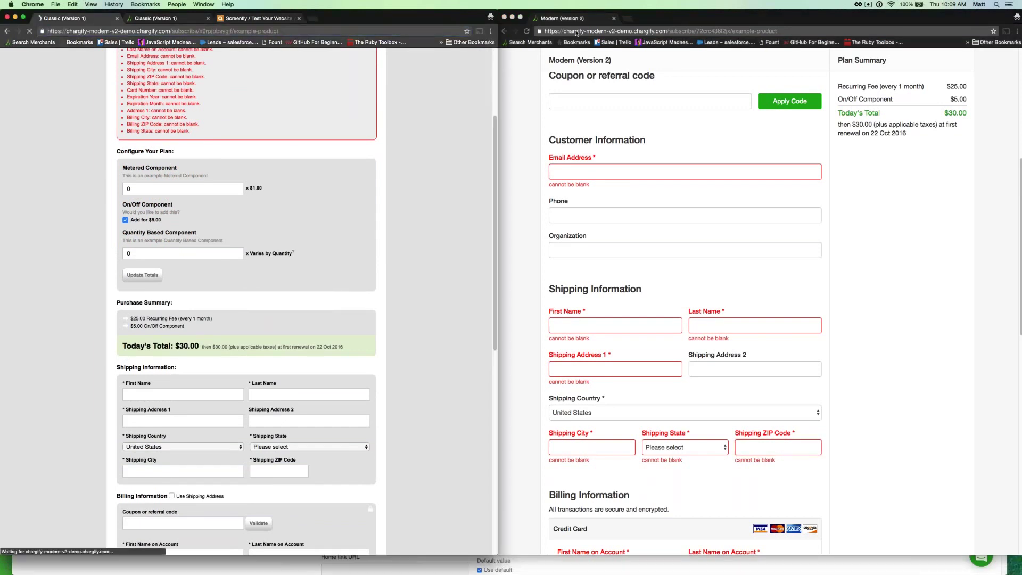
key("super+grave")
key("super+r")
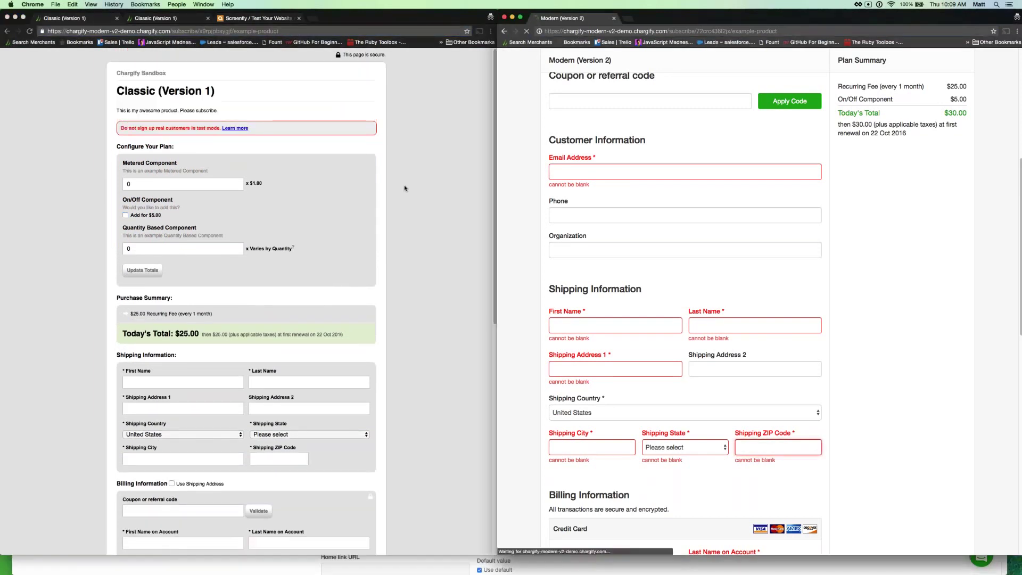
Examine the Shipping Information and billing sections of the Classic signup page.
scroll(312, 301, "down", 10)
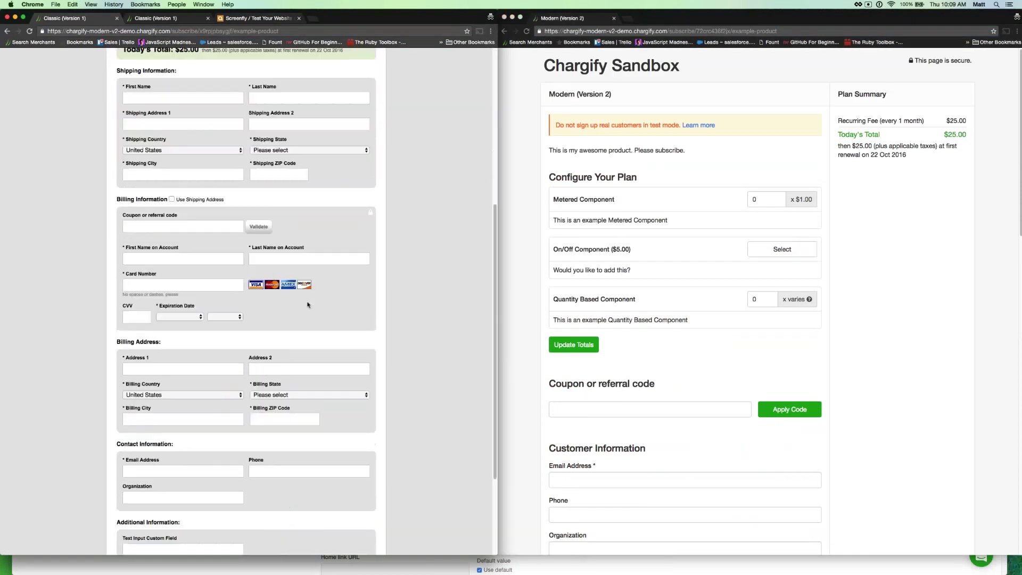
scroll(313, 302, "up", 3)
left_click_drag(290, 191, 115, 120)
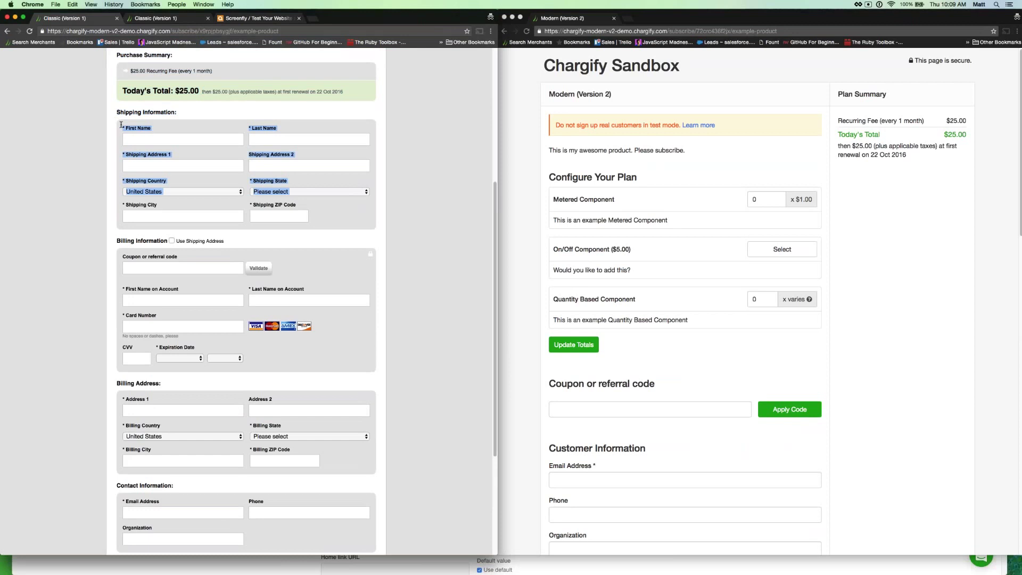
left_click(122, 124)
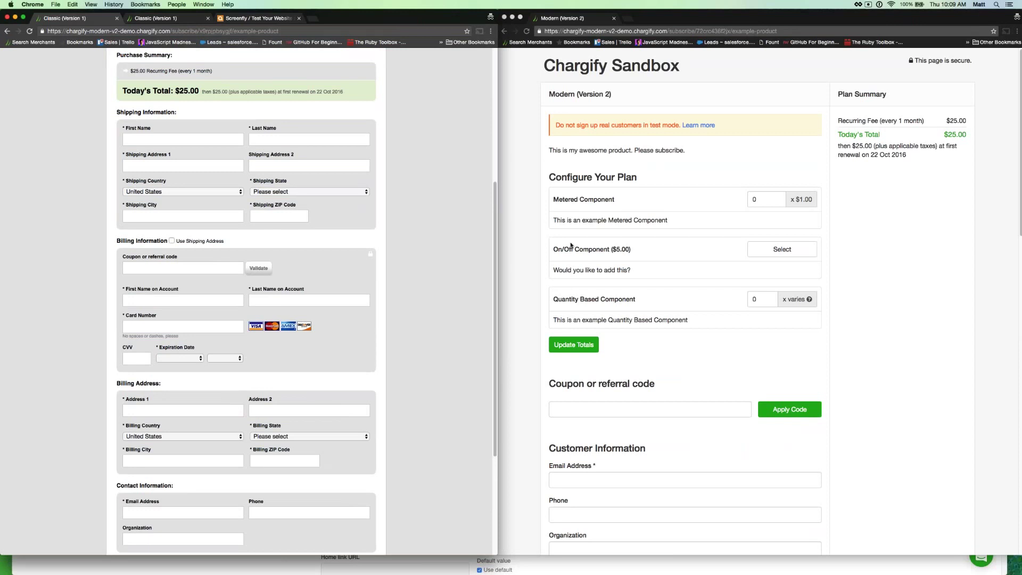
Toggle the Modern page's Billing Address between the shipping address and a different billing address, leaving Use Shipping Address selected.
scroll(570, 245, "down", 15)
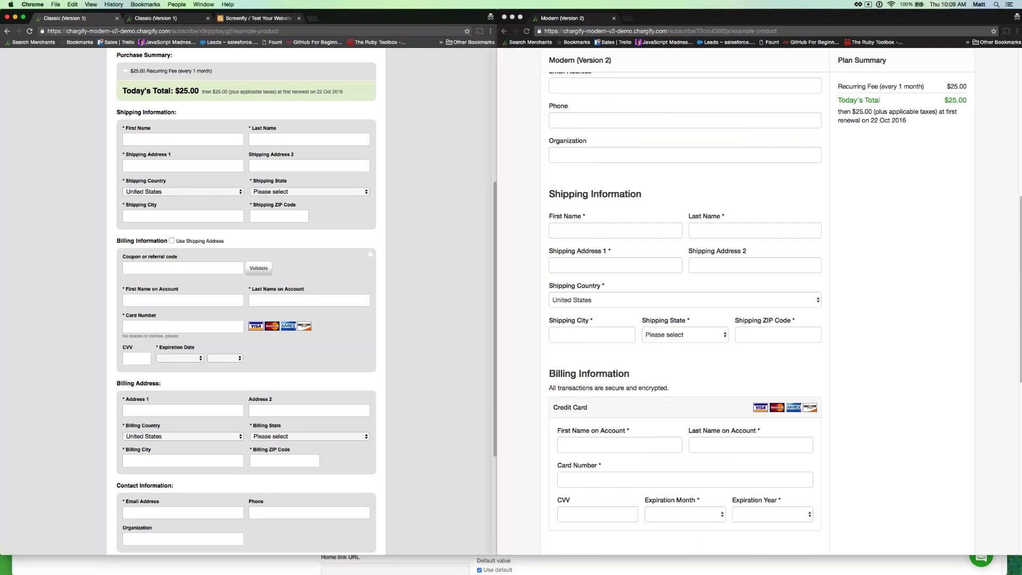
left_click(584, 232)
scroll(583, 253, "down", 5)
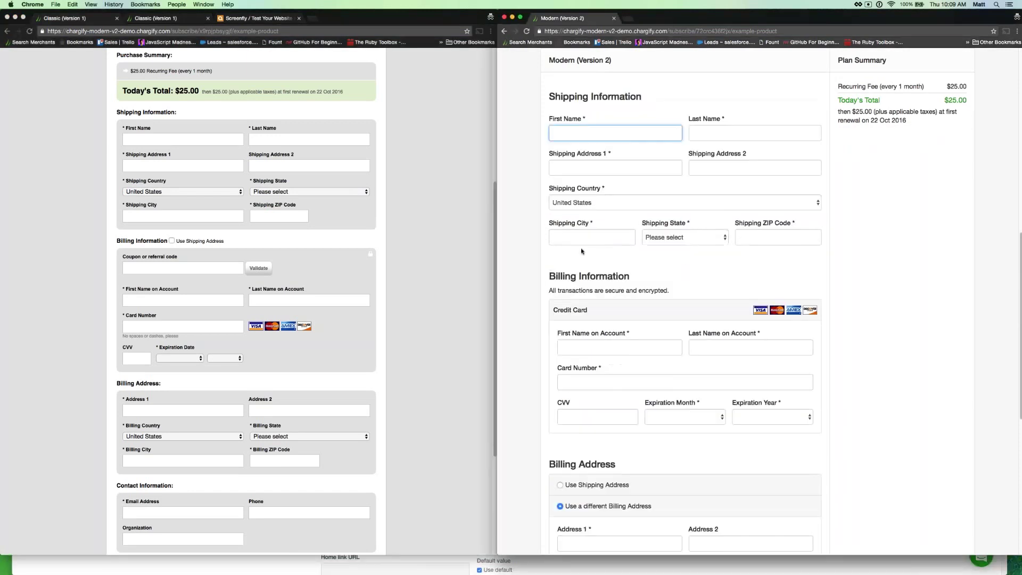
left_click(560, 409)
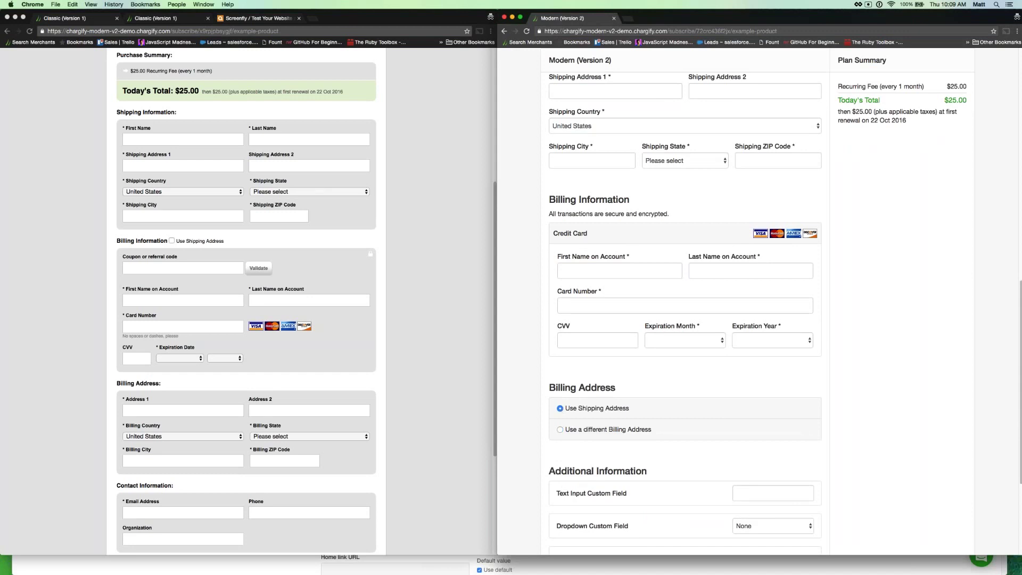
left_click(560, 429)
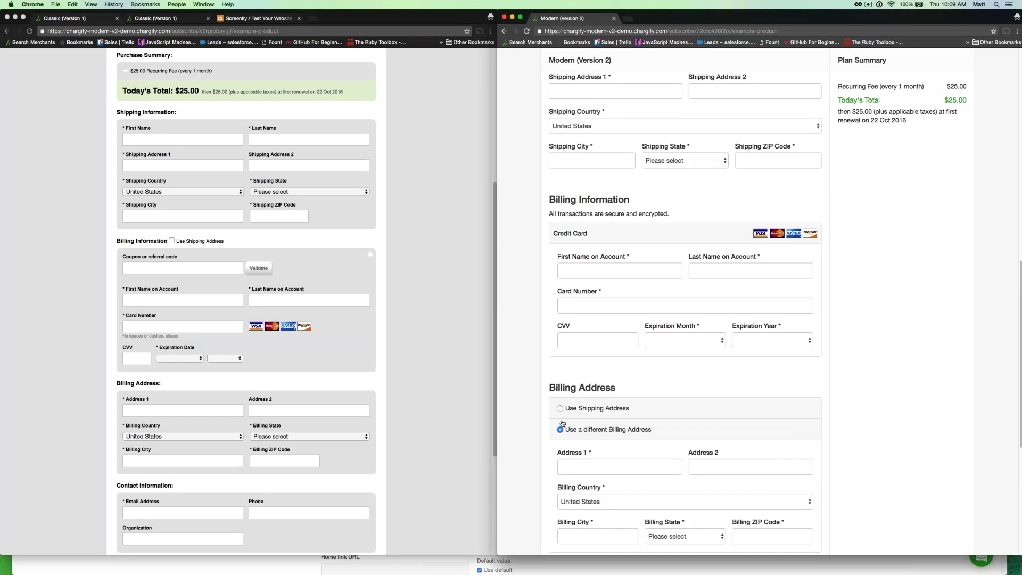
scroll(562, 424, "down", 3)
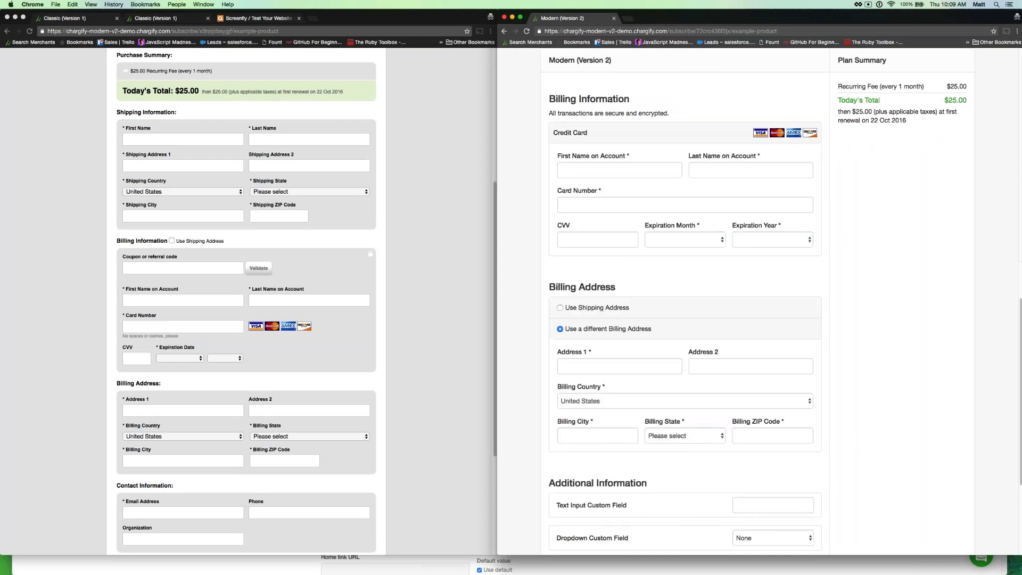
key("Up")
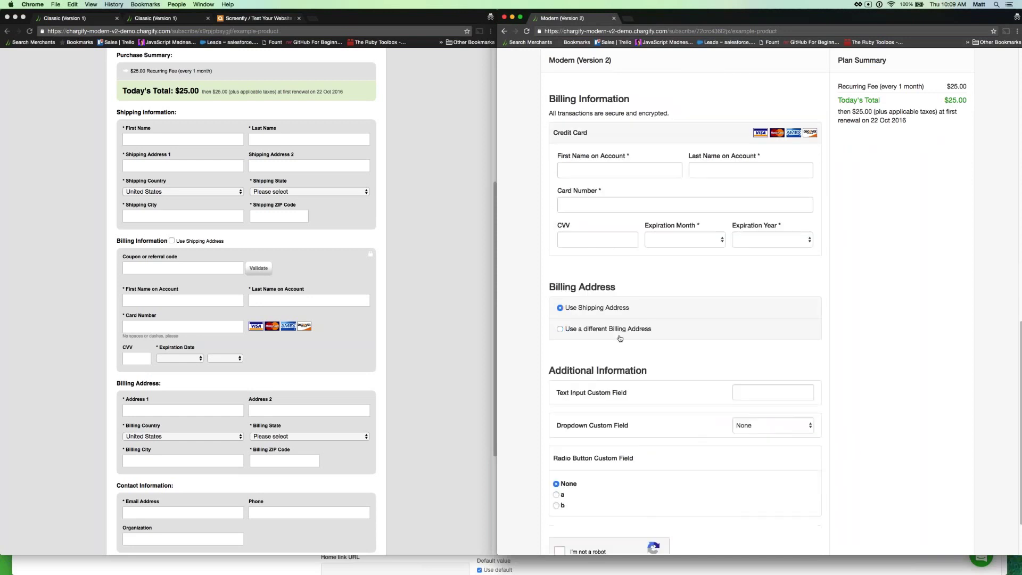
Switch the Modern page's billing address to a different one and back to shipping, and compare both pages' Additional Information sections.
left_click(561, 330)
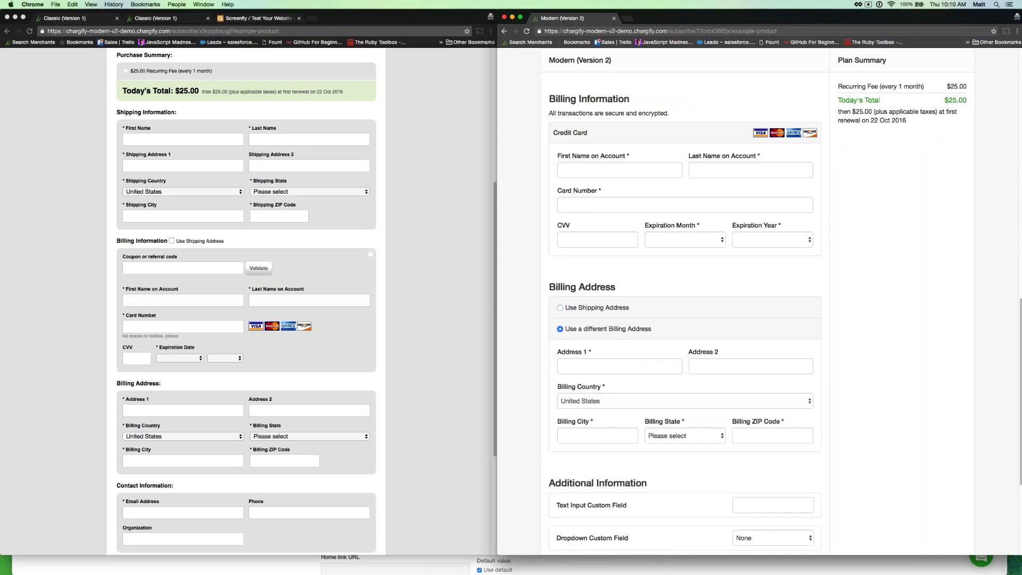
key("Up")
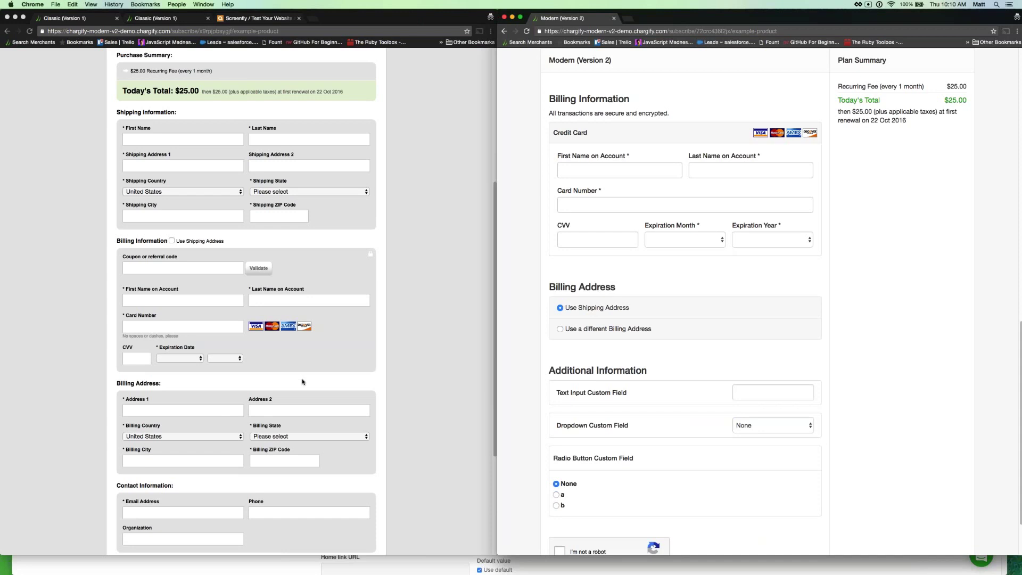
scroll(643, 389, "down", 3)
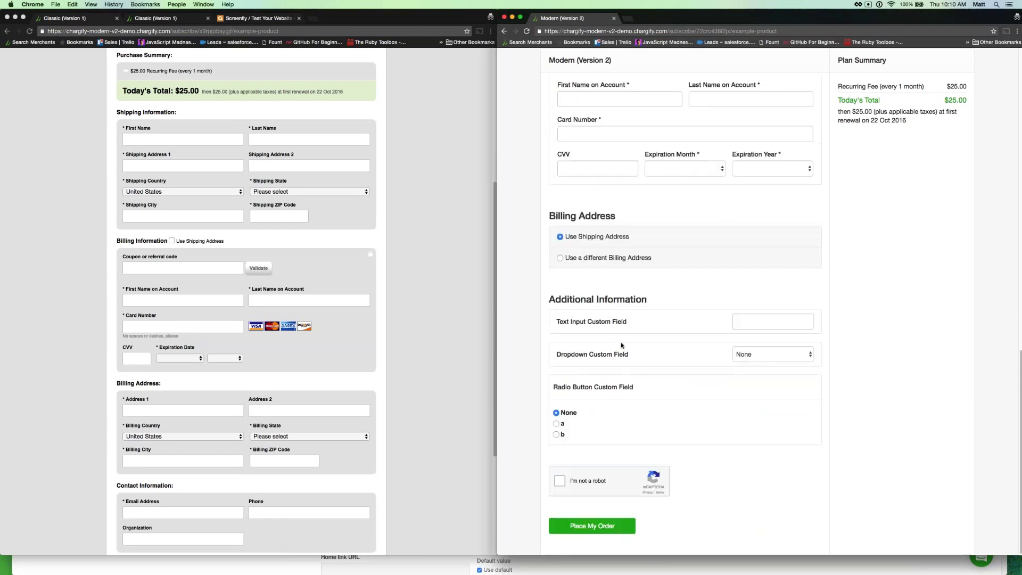
scroll(383, 402, "down", 5)
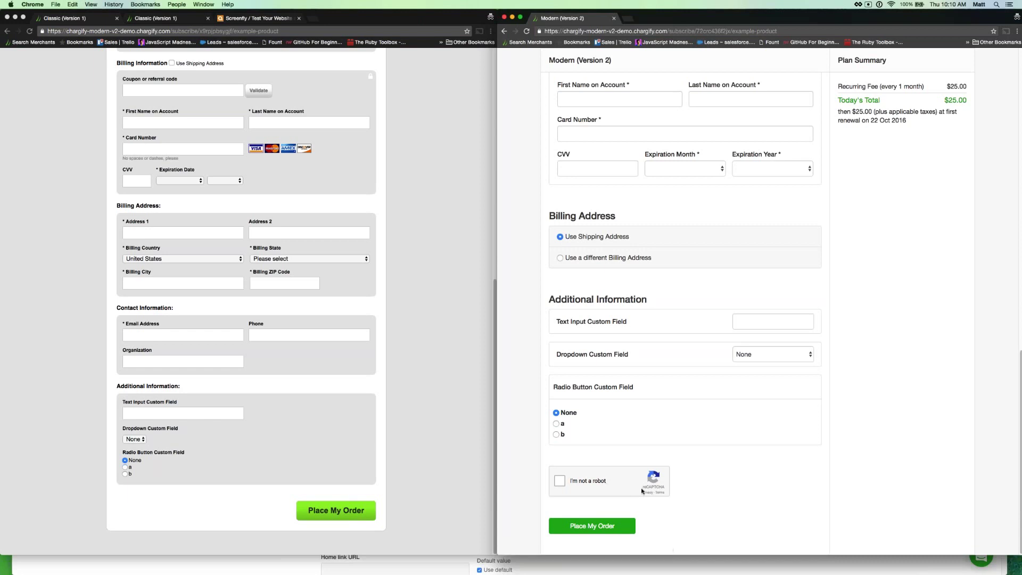
Start the Modern page's "I'm not a robot" check and complete its first street-sign image challenge.
left_click(560, 480)
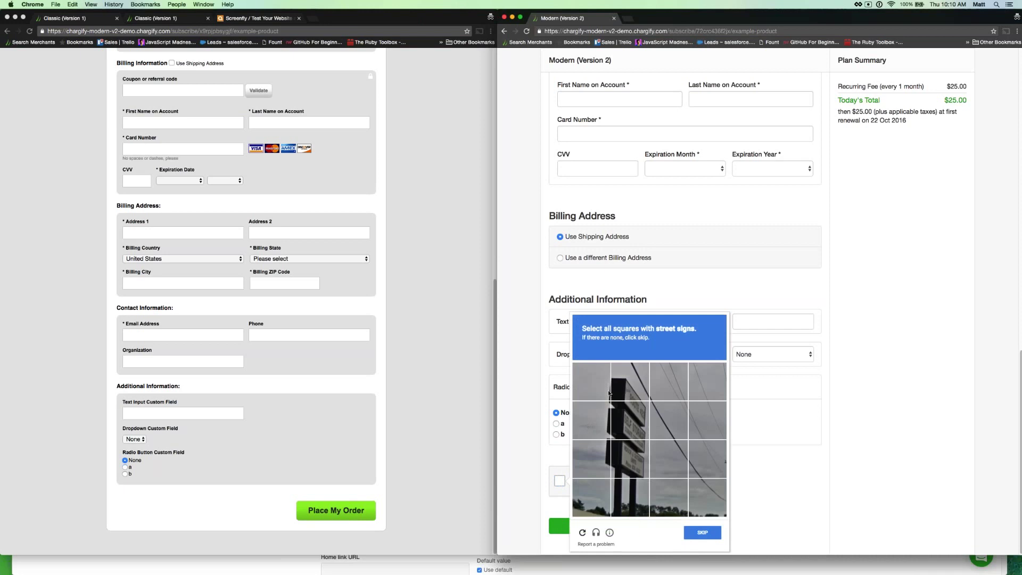
left_click(599, 388)
left_click(630, 382)
left_click(591, 420)
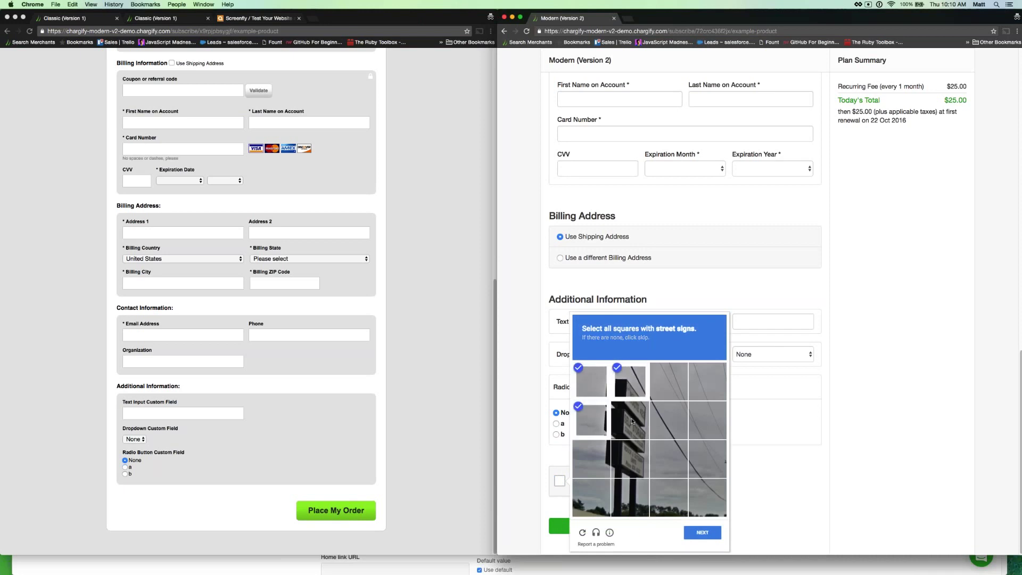
left_click(630, 420)
left_click(601, 461)
left_click(631, 460)
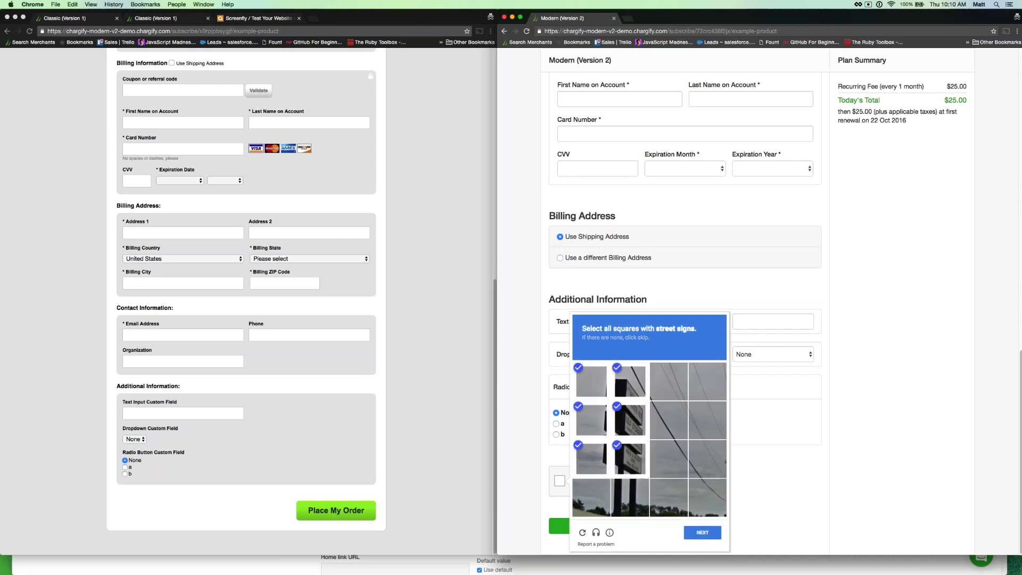
left_click(703, 533)
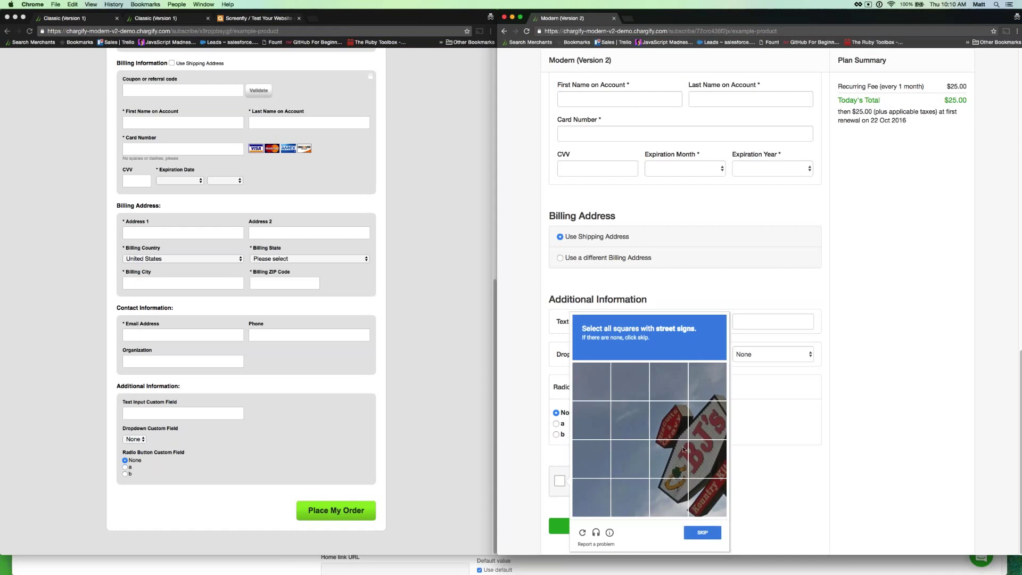
Select every square showing the red sign in the second image challenge and verify the selection.
left_click(670, 420)
left_click(707, 421)
left_click(707, 459)
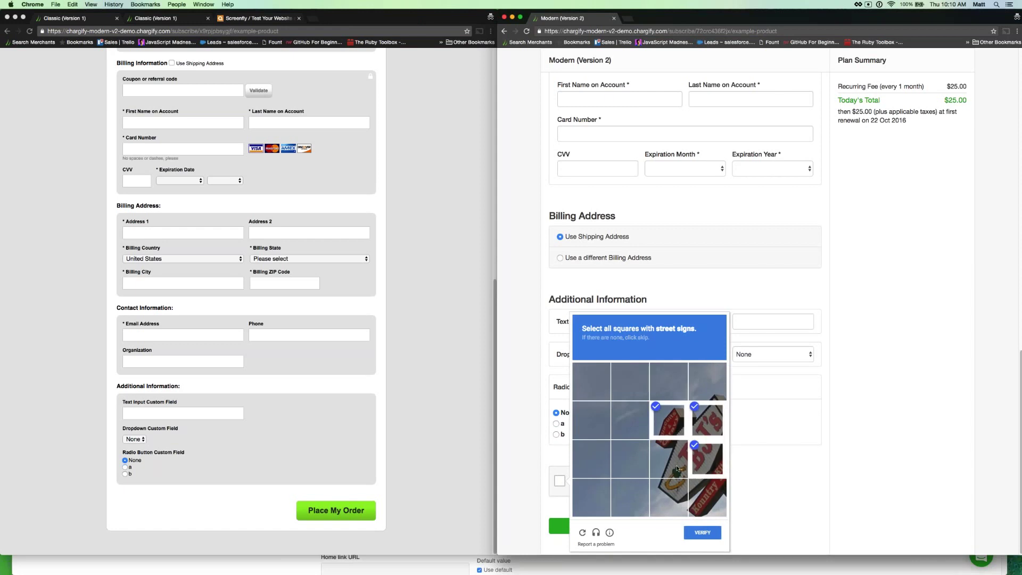
left_click(669, 459)
left_click(669, 497)
left_click(707, 497)
left_click(706, 381)
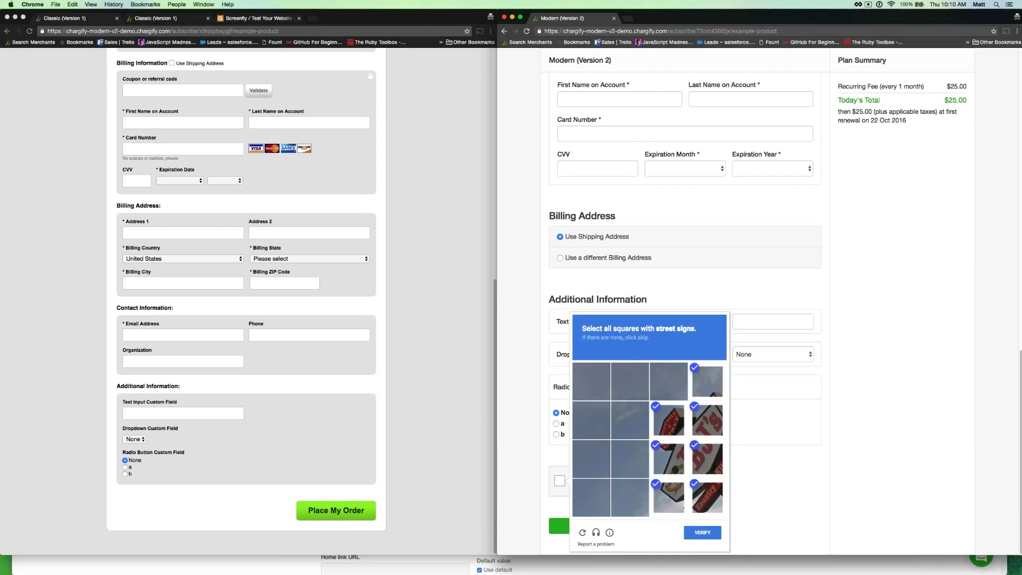
left_click(703, 533)
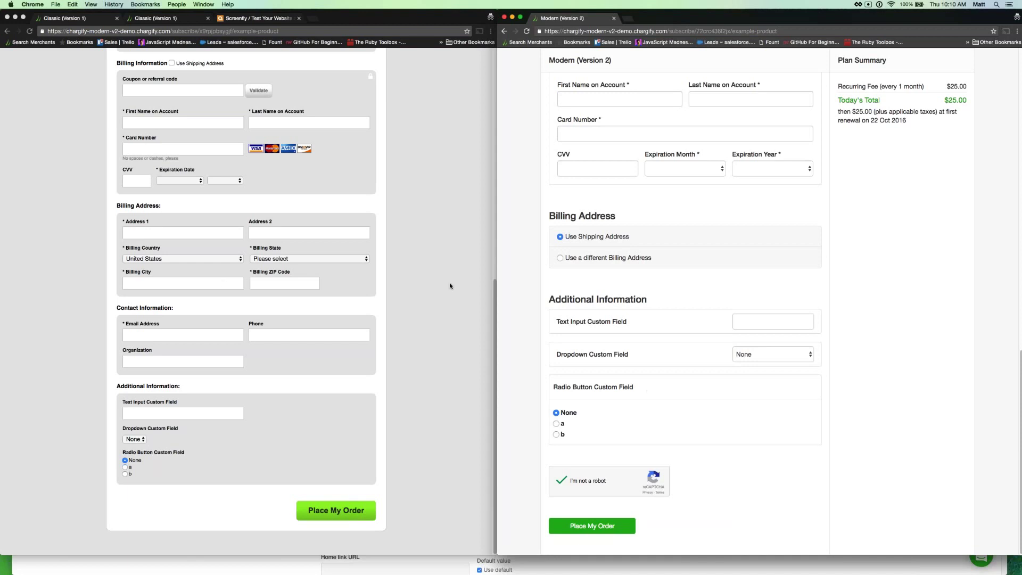
Bring up the prefilled Classic (Version 1) signup page and place its order.
scroll(233, 266, "up", 6)
scroll(227, 284, "up", 2)
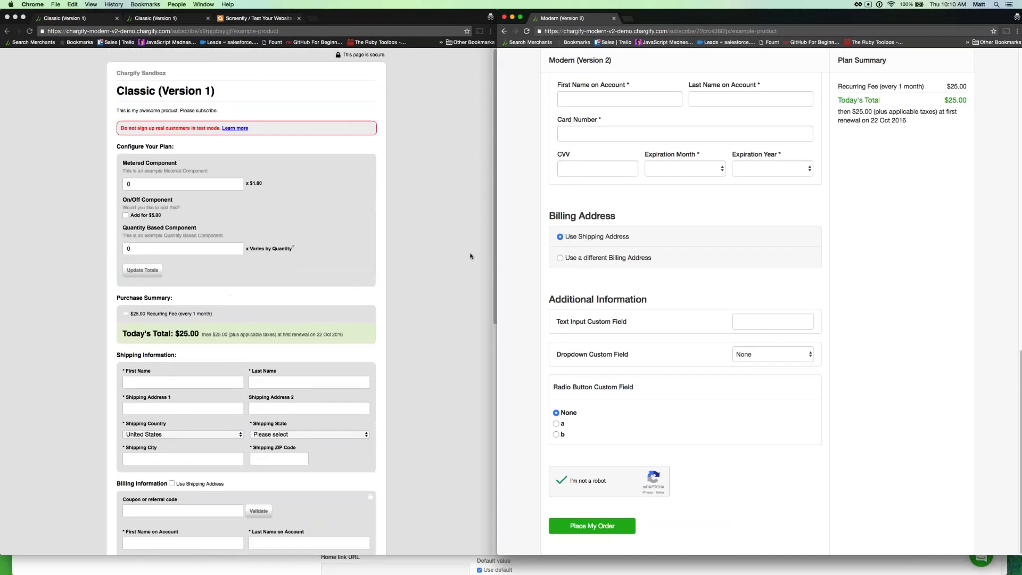
scroll(503, 184, "up", 10)
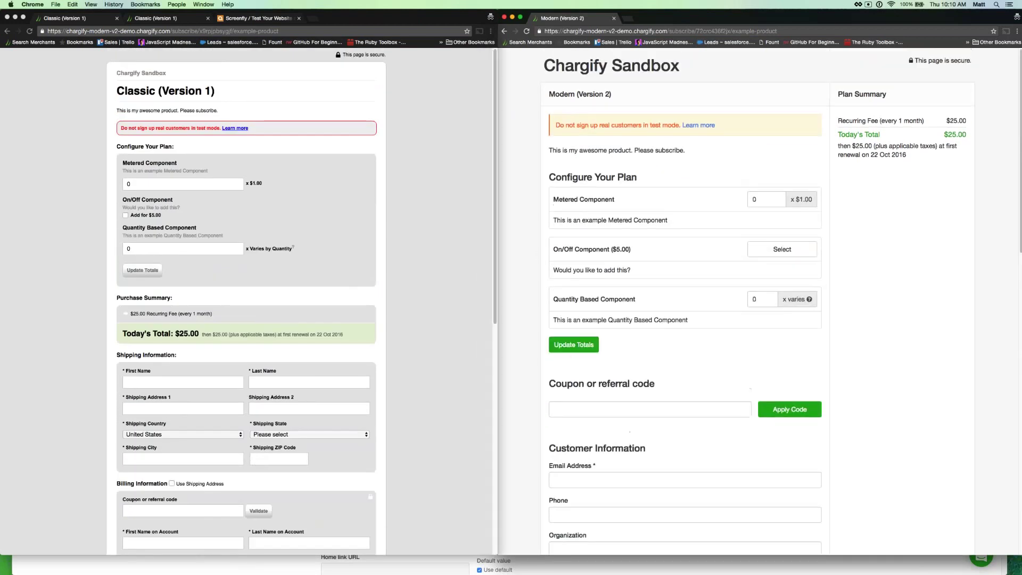
left_click(261, 154)
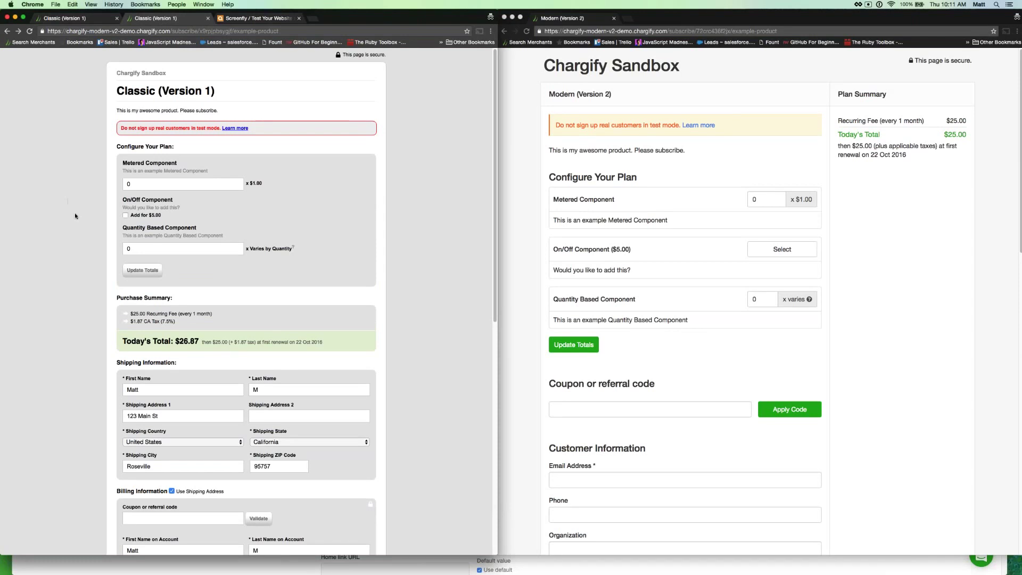
scroll(75, 216, "down", 3)
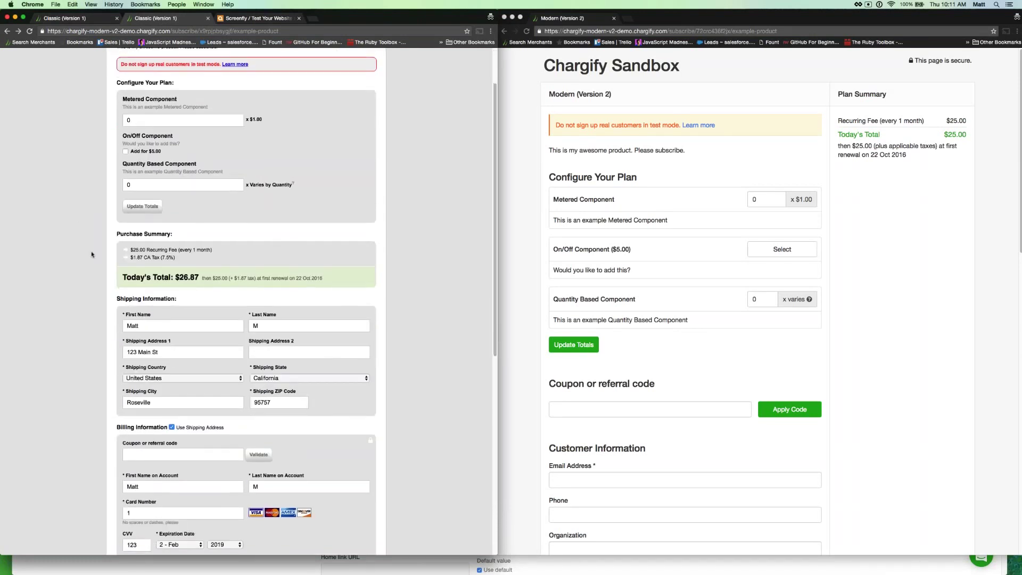
scroll(75, 217, "down", 3)
scroll(119, 408, "down", 14)
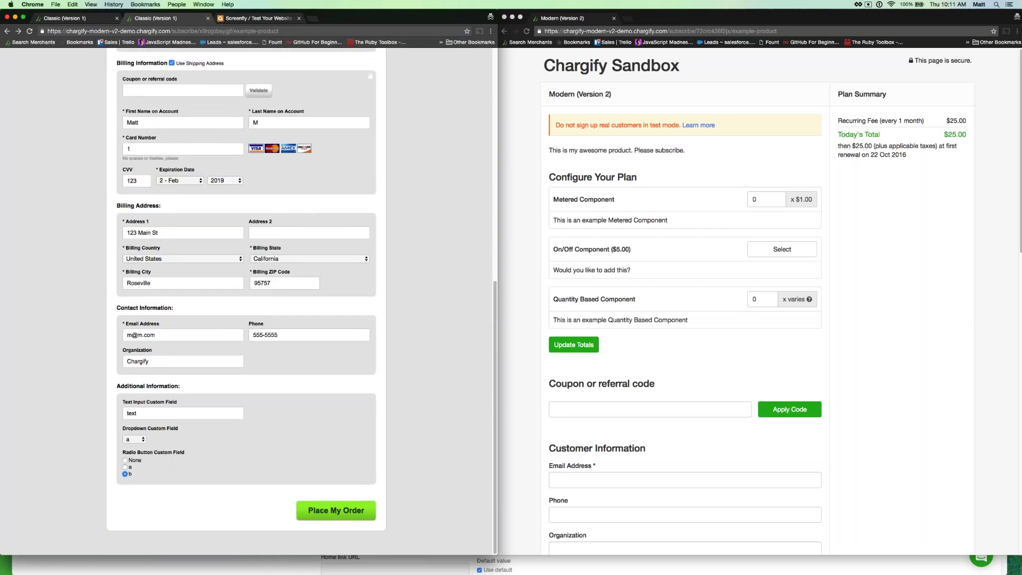
left_click(346, 509)
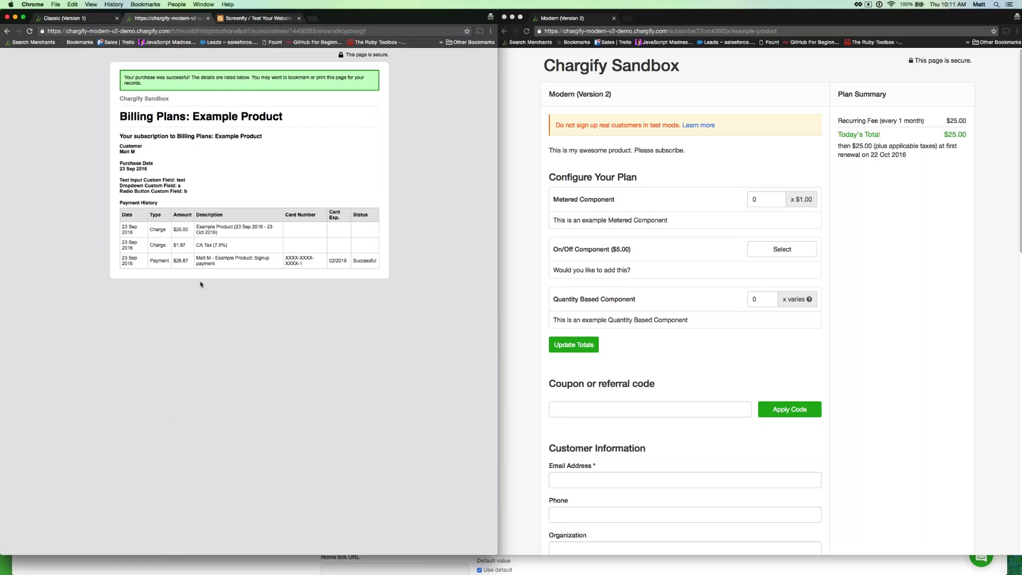
Add the On/Off Component to the plan on the Modern (Version 2) page and update the totals.
left_click(816, 194)
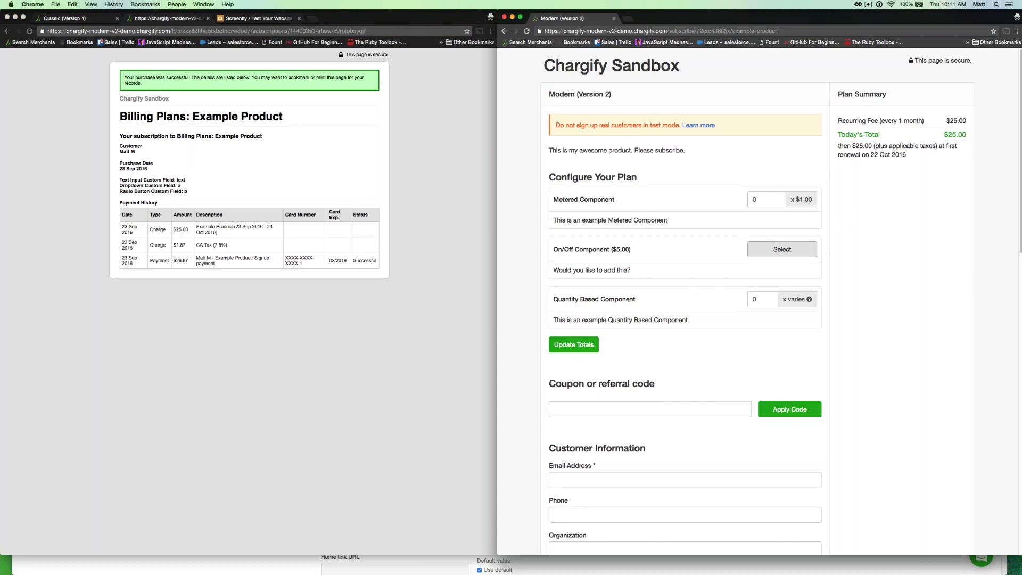
left_click(777, 251)
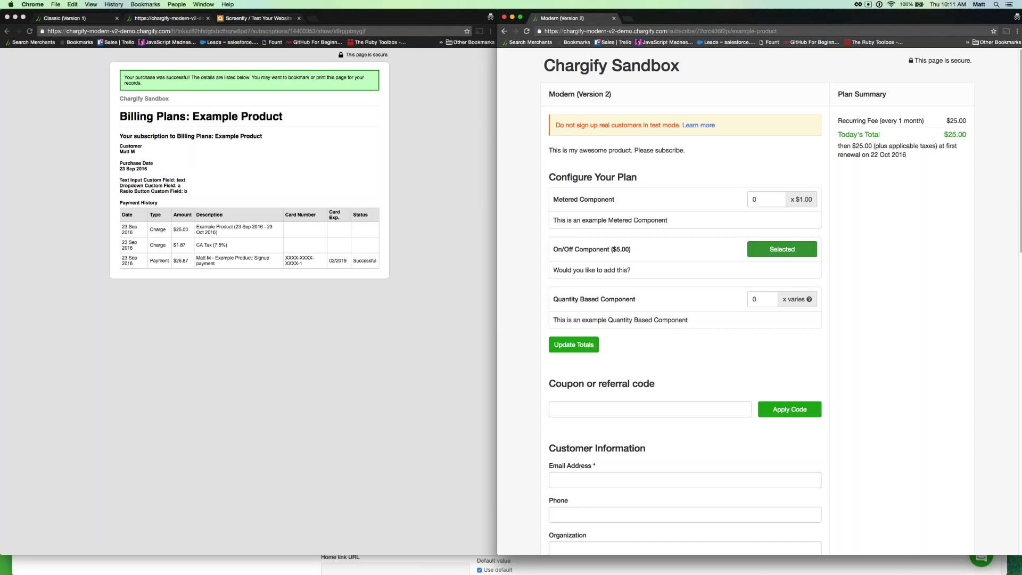
left_click(580, 351)
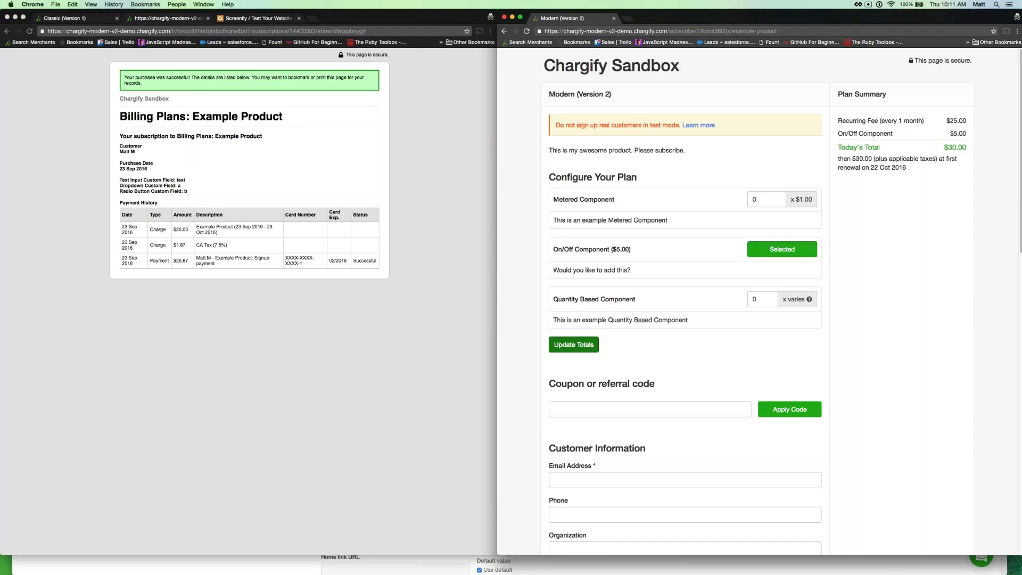
Apply the coupon code "example" to the Modern page's order.
scroll(638, 292, "down", 3)
left_click(655, 327)
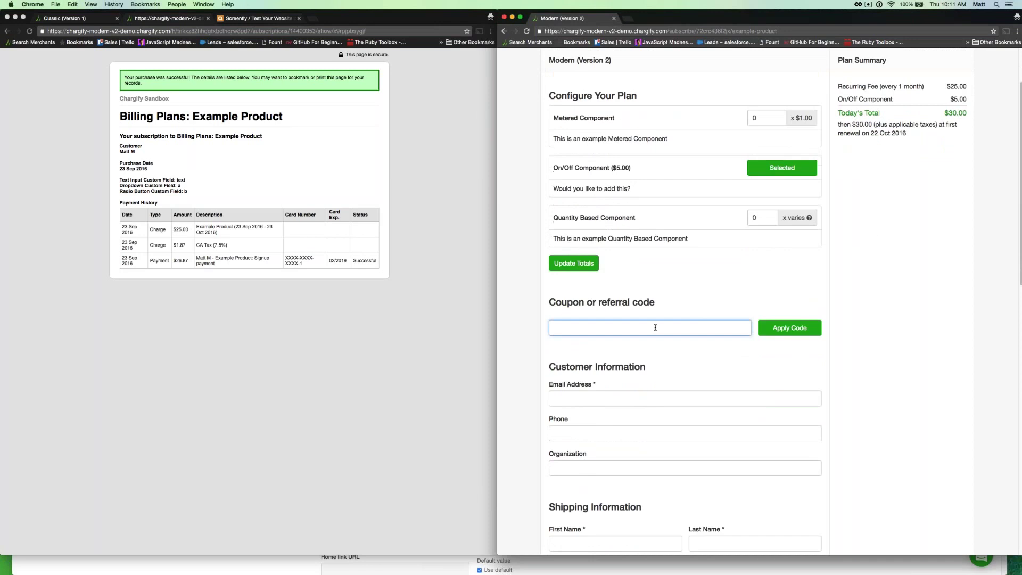
type("example")
key("Return")
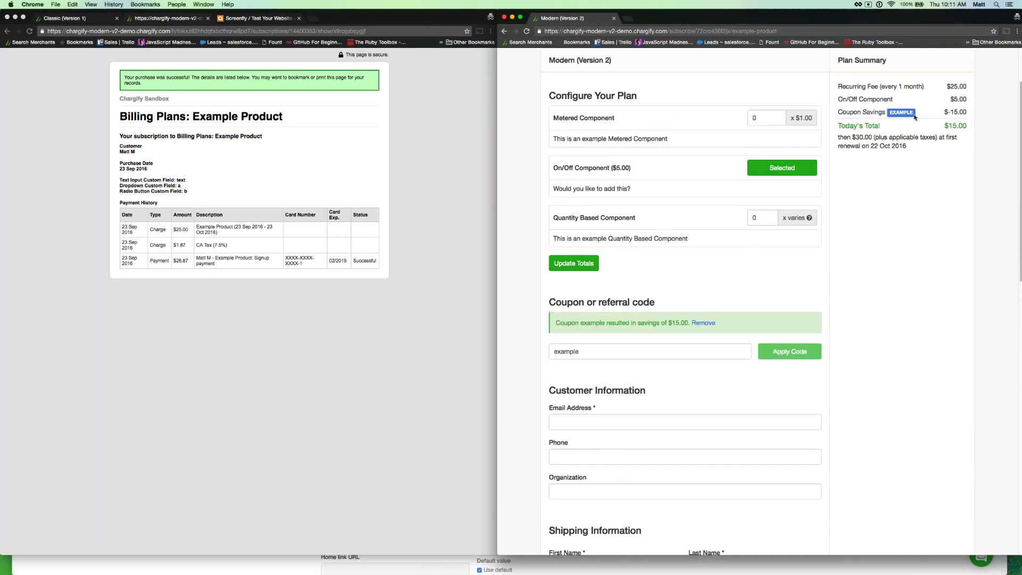
Fill in the customer's email address in the Modern page's Customer Information section.
scroll(915, 117, "down", 5)
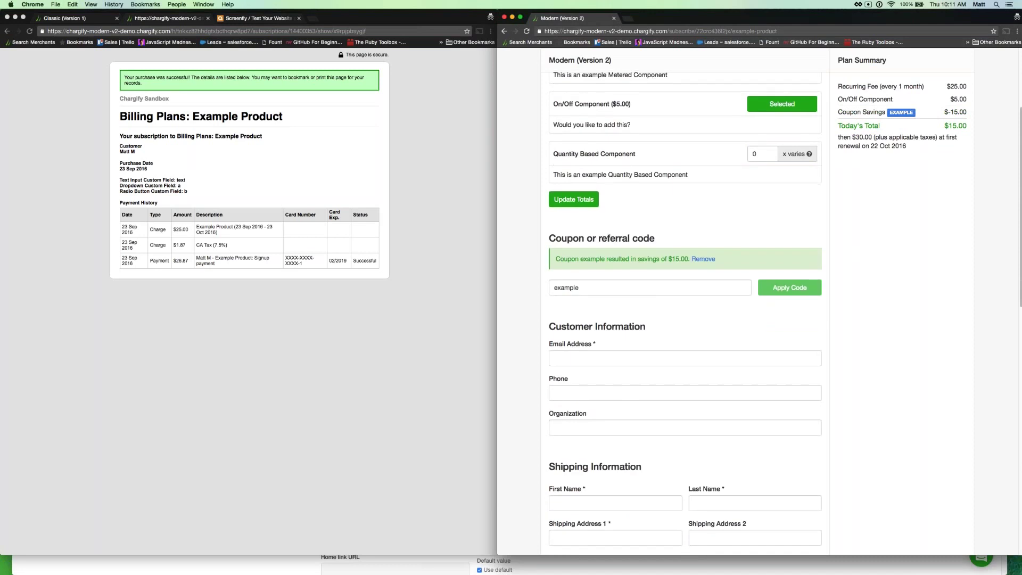
left_click(580, 288)
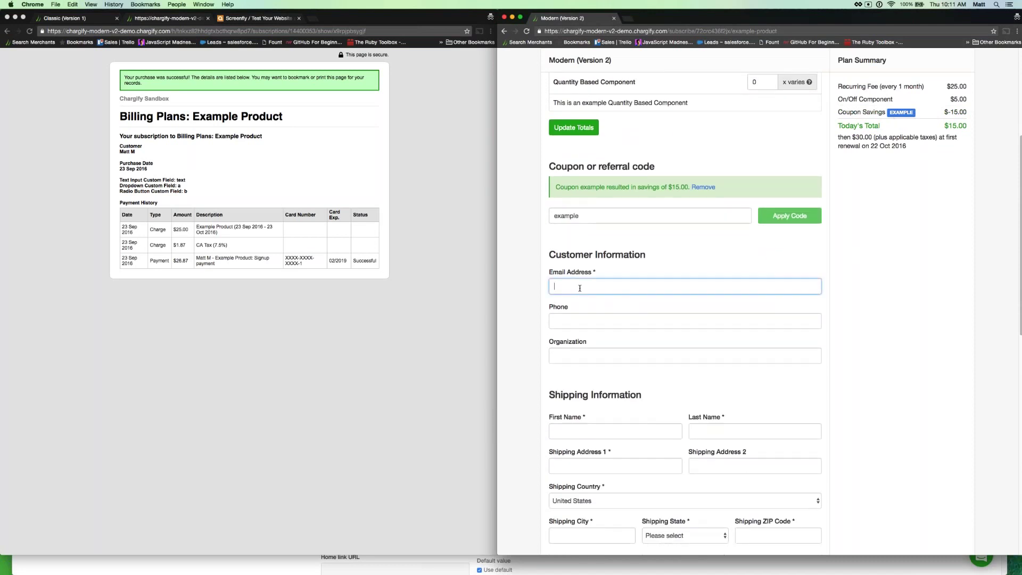
type("m@m.com")
left_click(513, 272)
Enter the customer's first name, last name and street address in the Modern page's Shipping Information section.
scroll(513, 272, "down", 5)
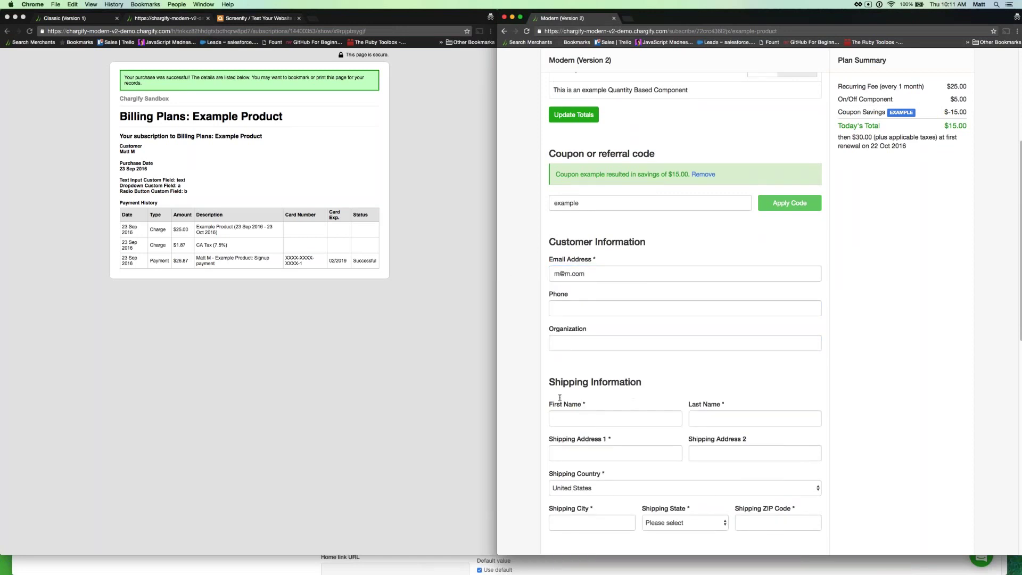
left_click(576, 302)
type("matt")
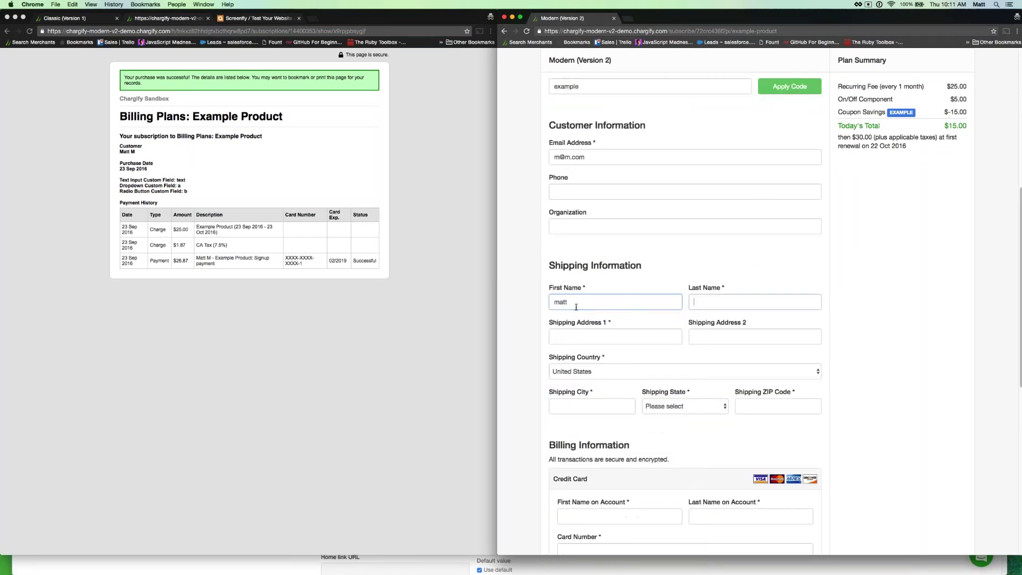
key("Tab")
type("m")
key("Tab")
type("123 main st")
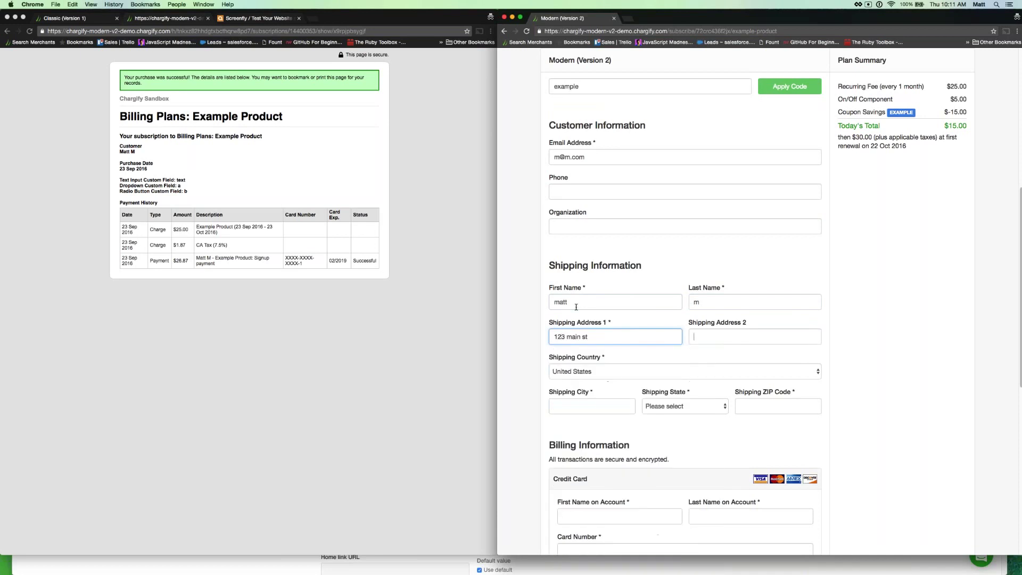
Complete the shipping address with the customer's city, the state California and the ZIP code, so the Plan Summary recalculates.
key("Tab")
left_click(554, 406)
type("r")
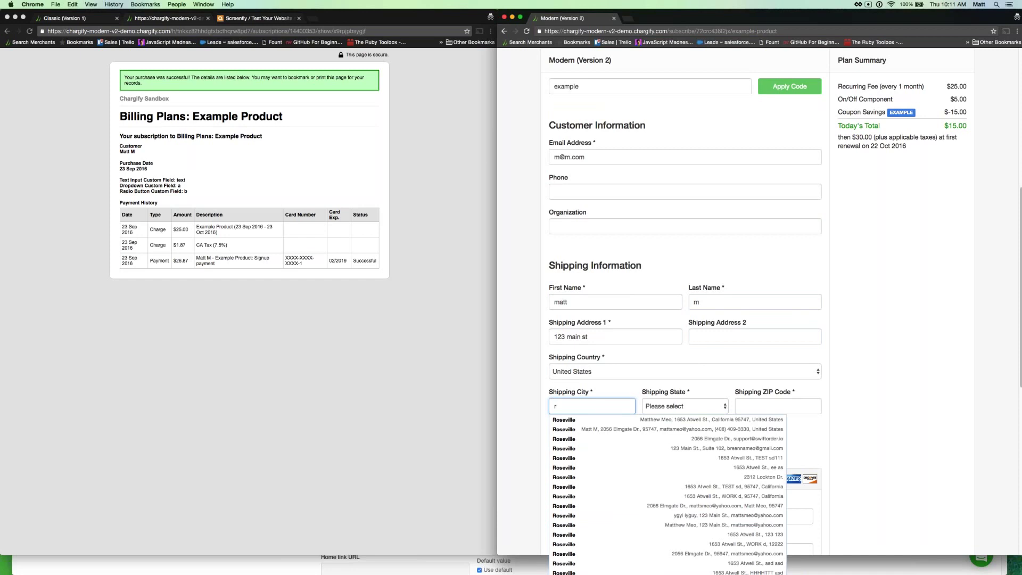
type("oseville")
left_click(685, 405)
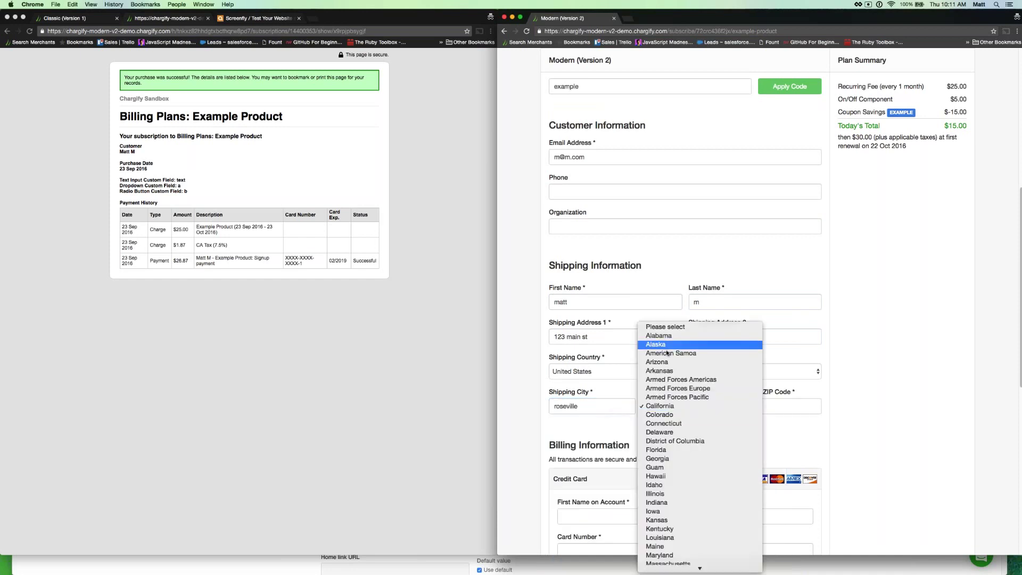
left_click(752, 405)
left_click(766, 406)
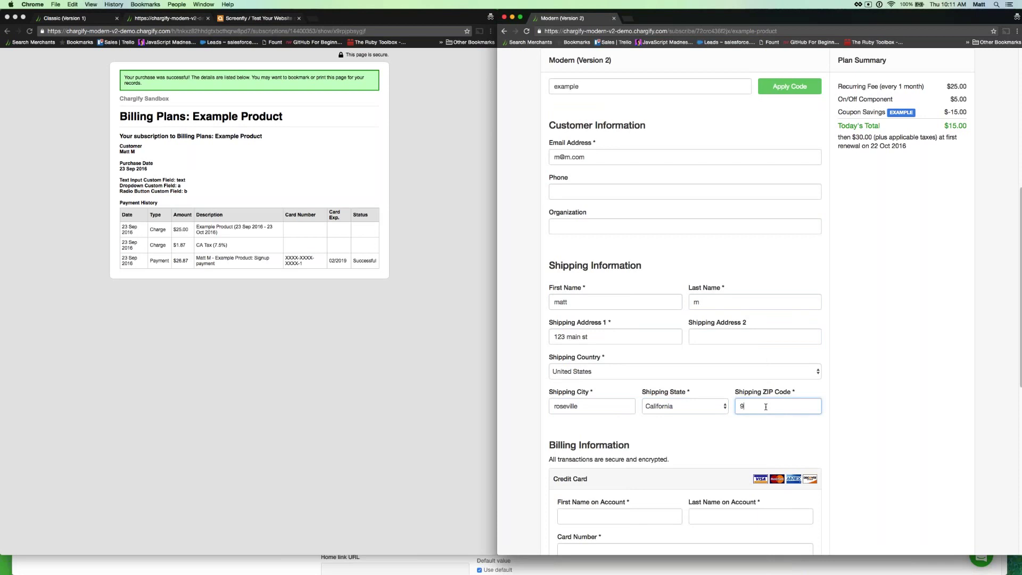
type("95747")
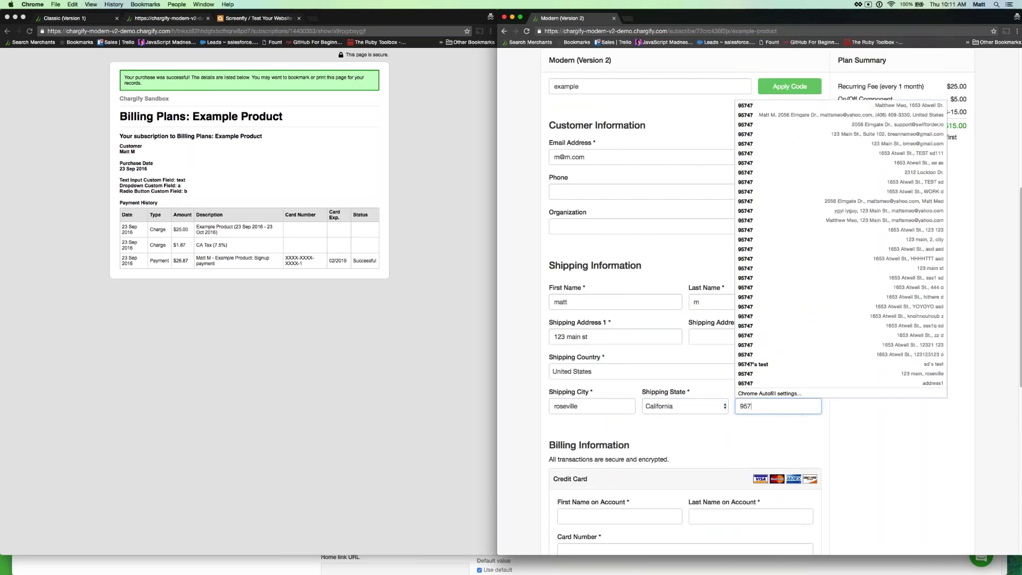
left_click(876, 439)
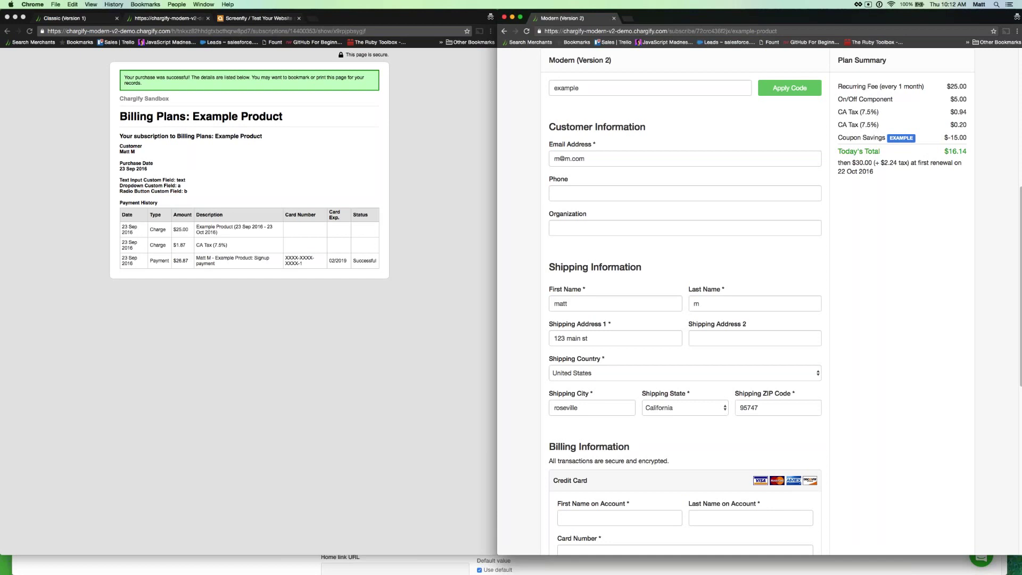
Enter the cardholder's first and last name under the Modern page's Billing Information and move on to the card number.
scroll(883, 288, "down", 1)
scroll(884, 288, "down", 5)
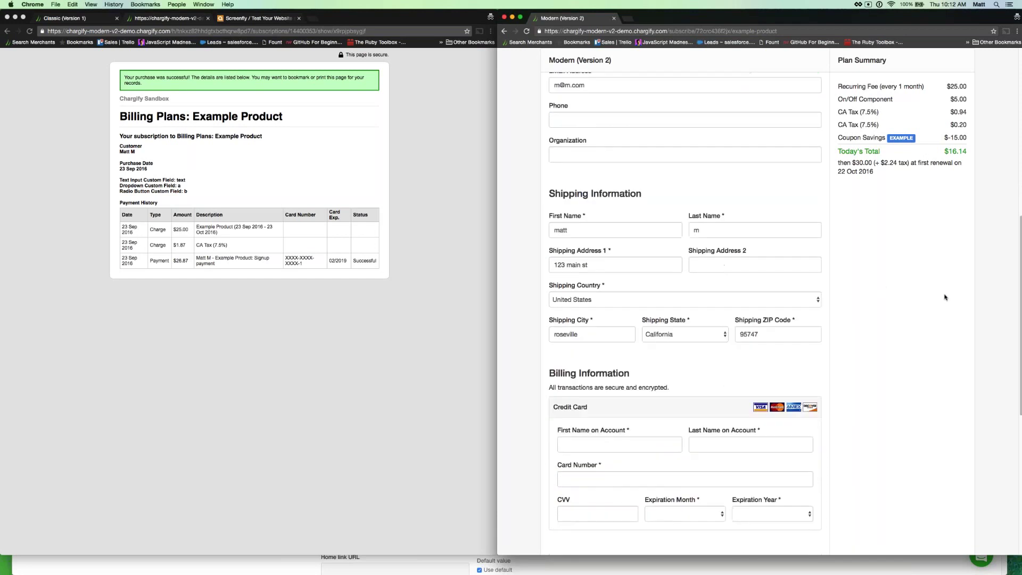
key("Tab")
type("matt")
key("Tab")
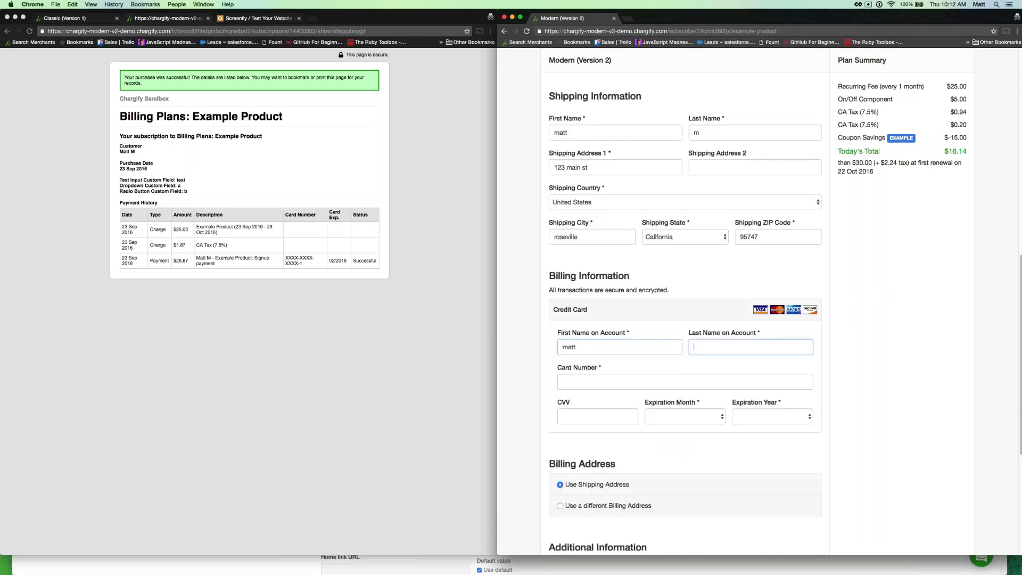
type("m")
key("Tab")
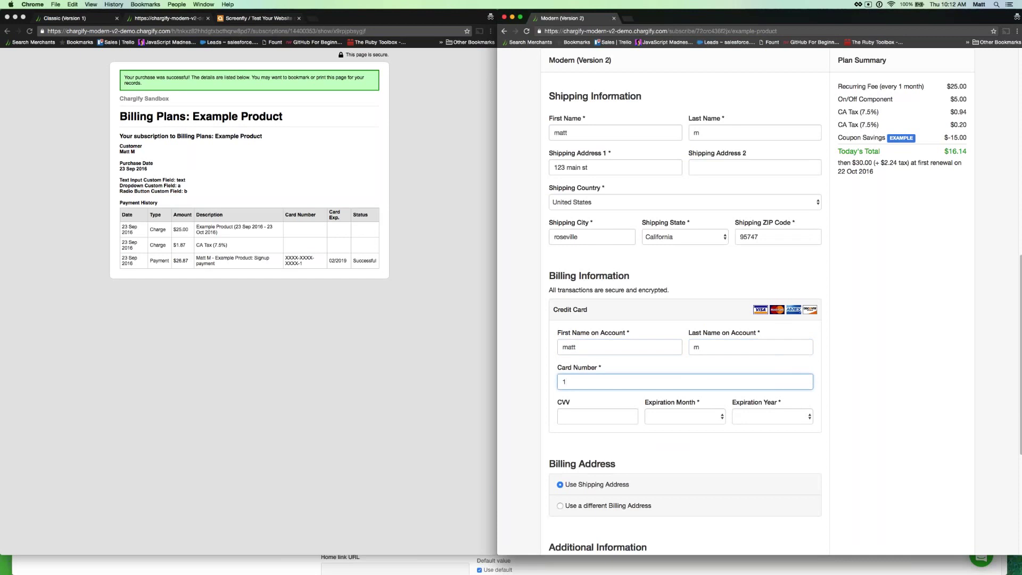
Enter the card's CVV and set its expiration to February 2018 in the Modern page's Credit Card section.
key("Tab")
type("123")
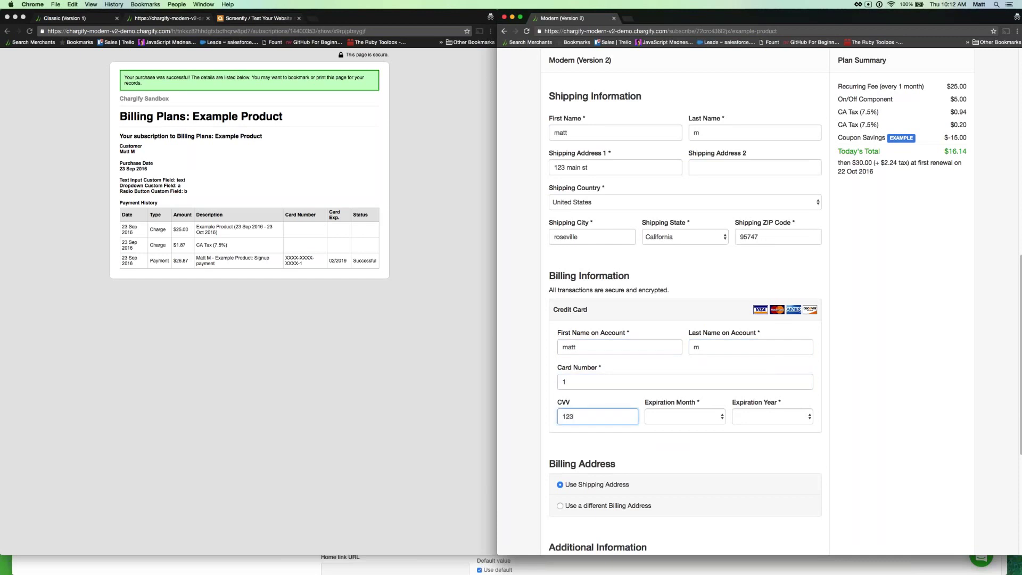
key("Tab")
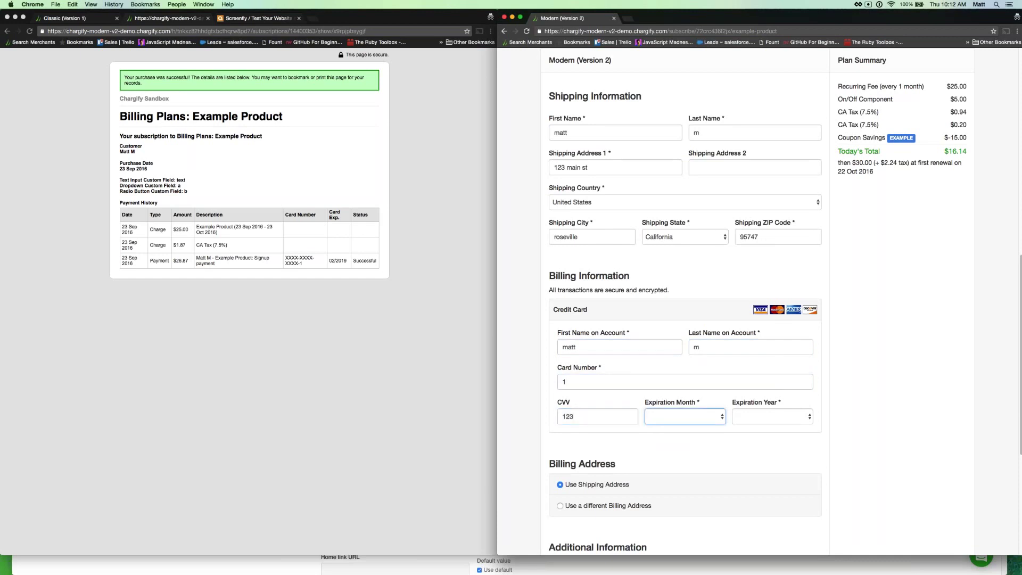
double_click(561, 382)
left_click(684, 416)
left_click(666, 431)
left_click(772, 416)
left_click(773, 441)
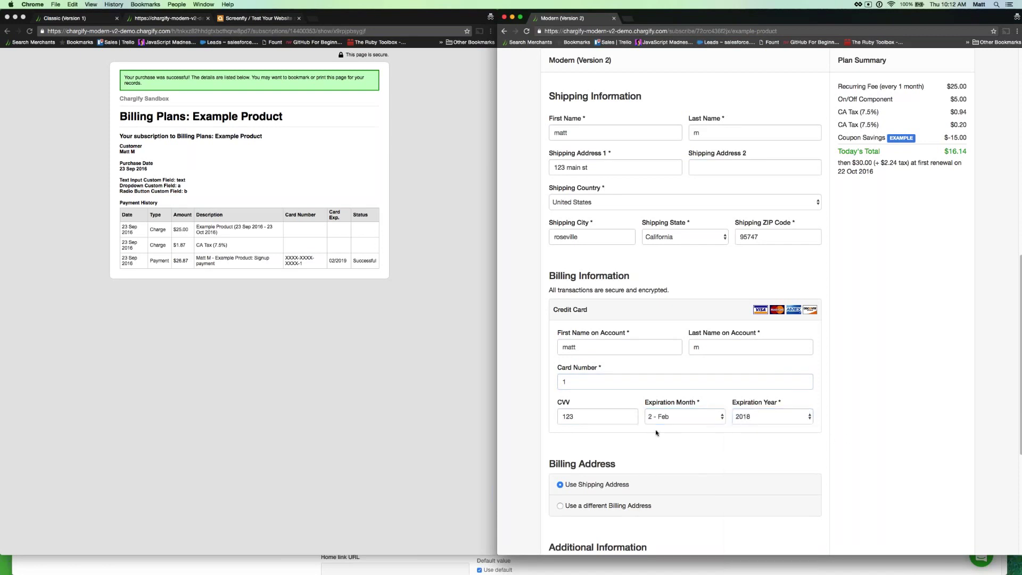
Switch the Modern page's billing address to a different one and back to Use Shipping Address.
scroll(656, 432, "down", 5)
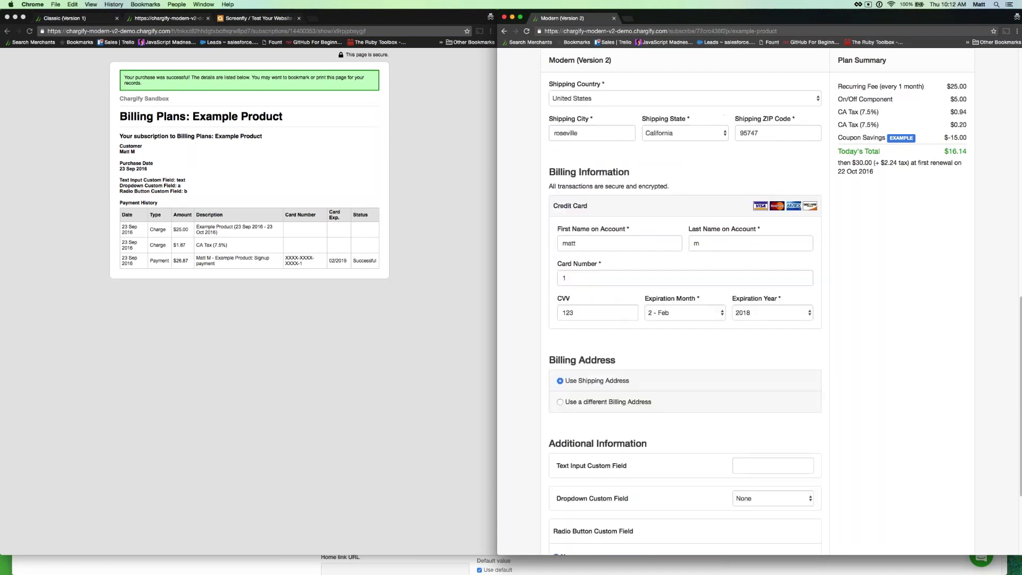
left_click(578, 403)
left_click(560, 381)
Fill in the custom fields with "text" as text input, dropdown option a and radio option a, and place the order.
scroll(744, 374, "down", 4)
left_click(745, 374)
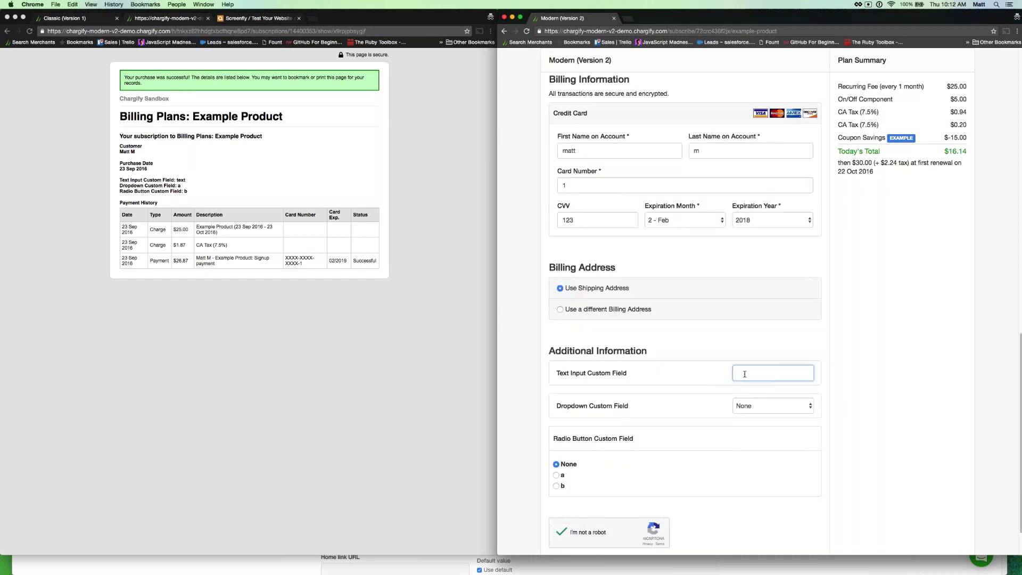
type("text")
left_click(745, 406)
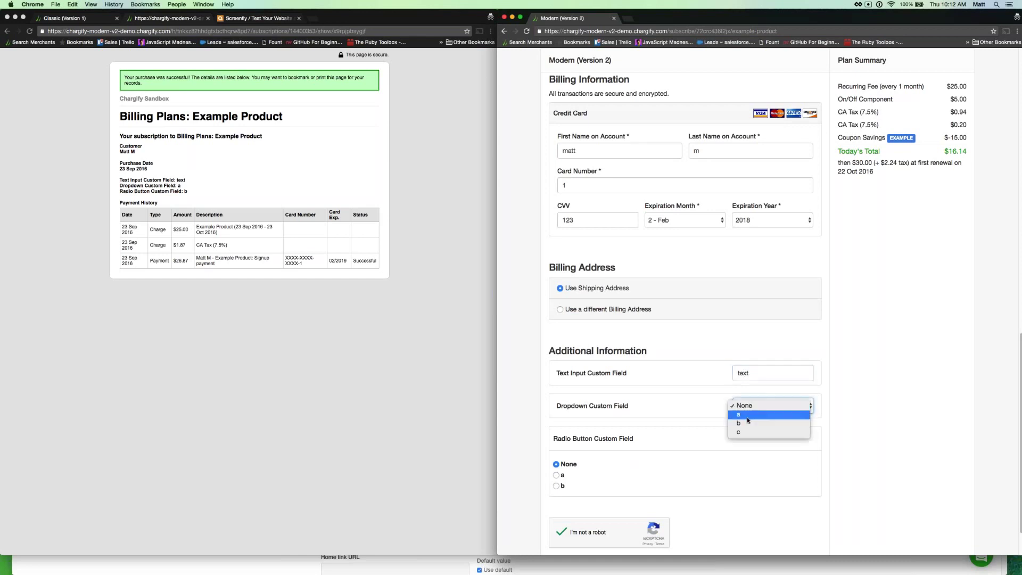
left_click(743, 416)
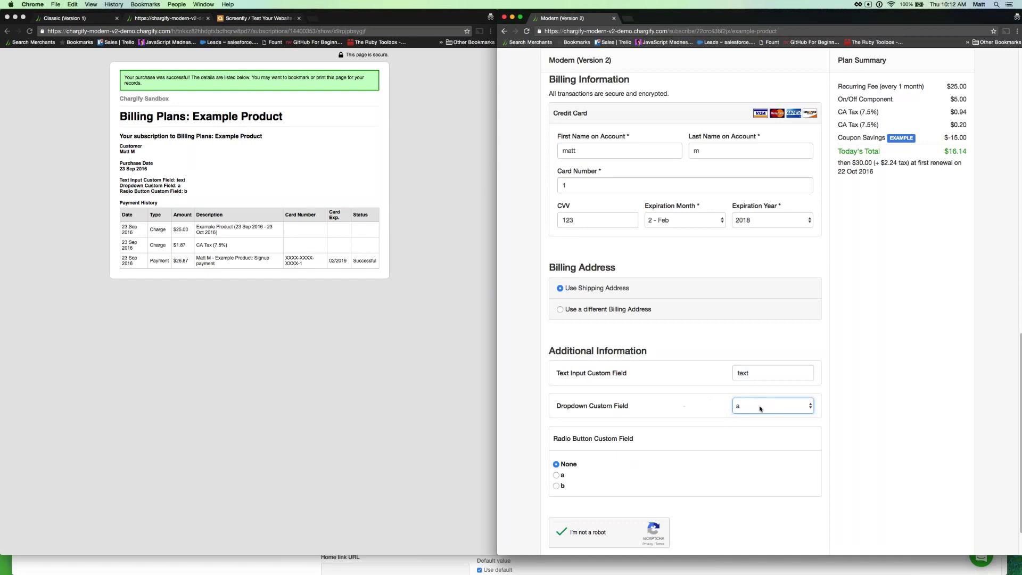
left_click(556, 474)
scroll(602, 461, "down", 2)
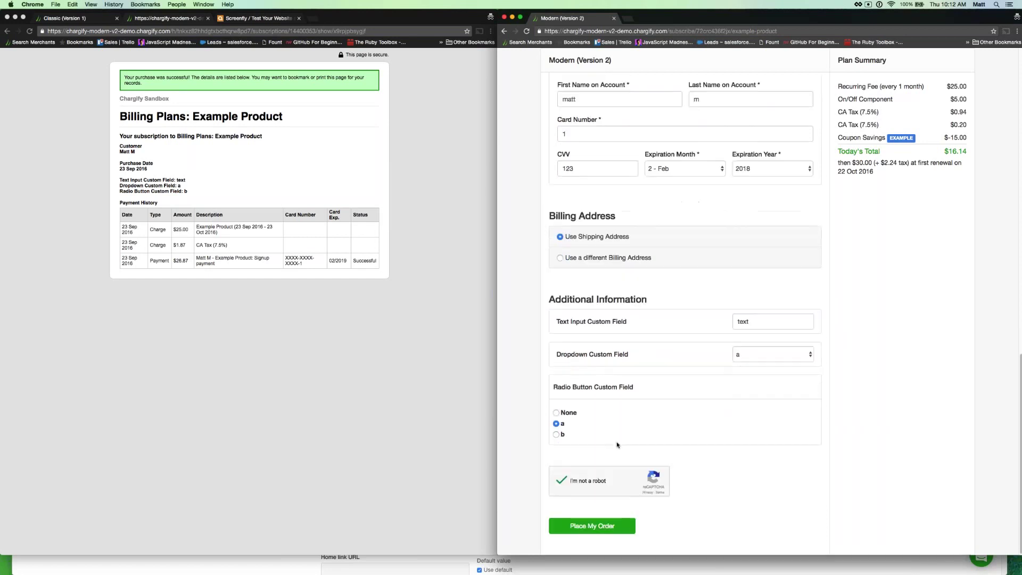
left_click(610, 532)
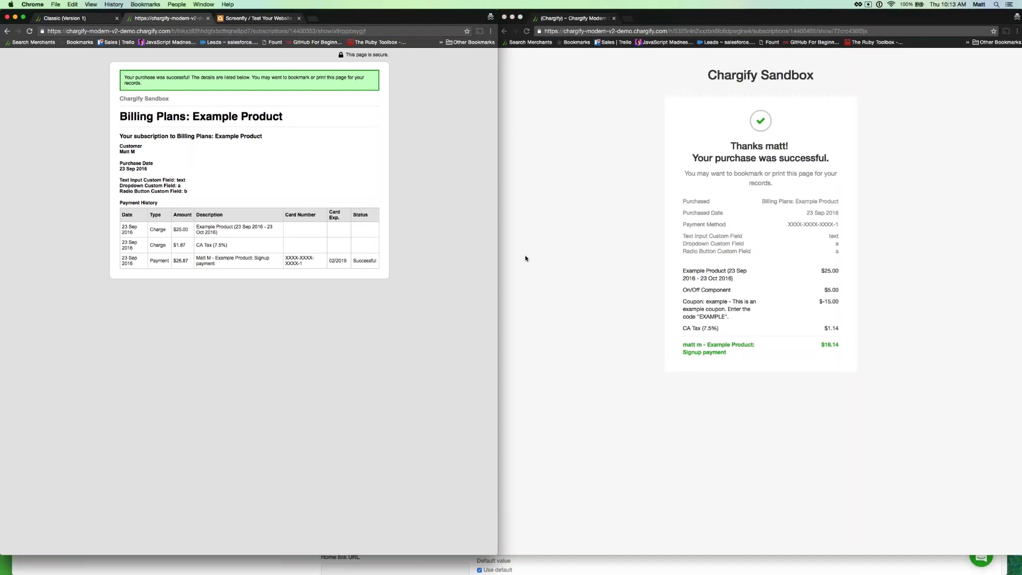
left_click(481, 527)
mouse_move(497, 554)
left_mouse_down()
mouse_move(287, 520)
mouse_move(498, 554)
mouse_move(557, 516)
mouse_move(682, 468)
mouse_move(879, 458)
mouse_move(885, 443)
mouse_move(817, 424)
mouse_move(643, 420)
mouse_move(554, 468)
mouse_move(496, 555)
left_mouse_up()
left_click(500, 553)
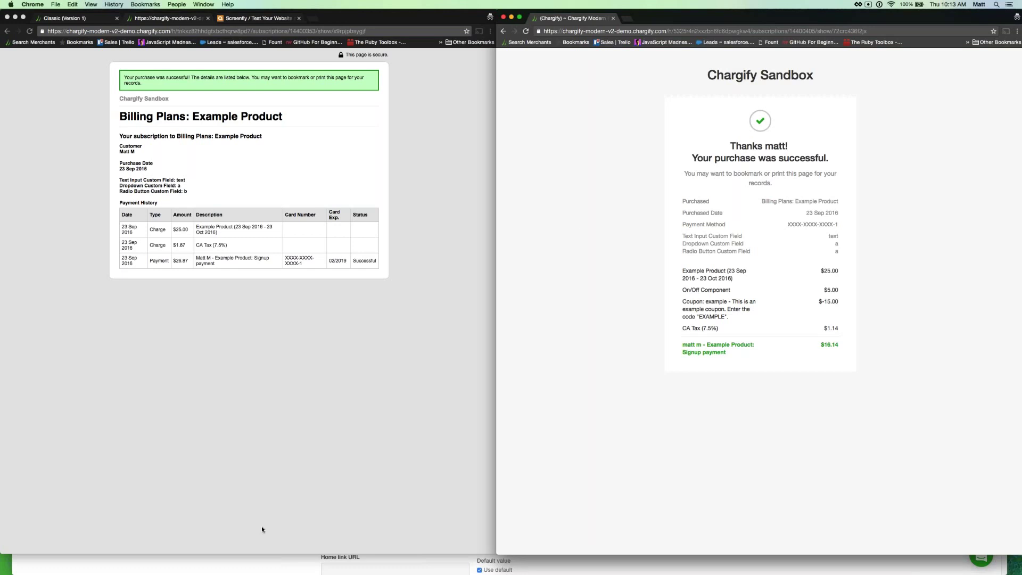
Open the Modern (Version 2) page for editing from the admin's Public Signup Pages list and inspect its layout version choices and other settings.
left_click(188, 568)
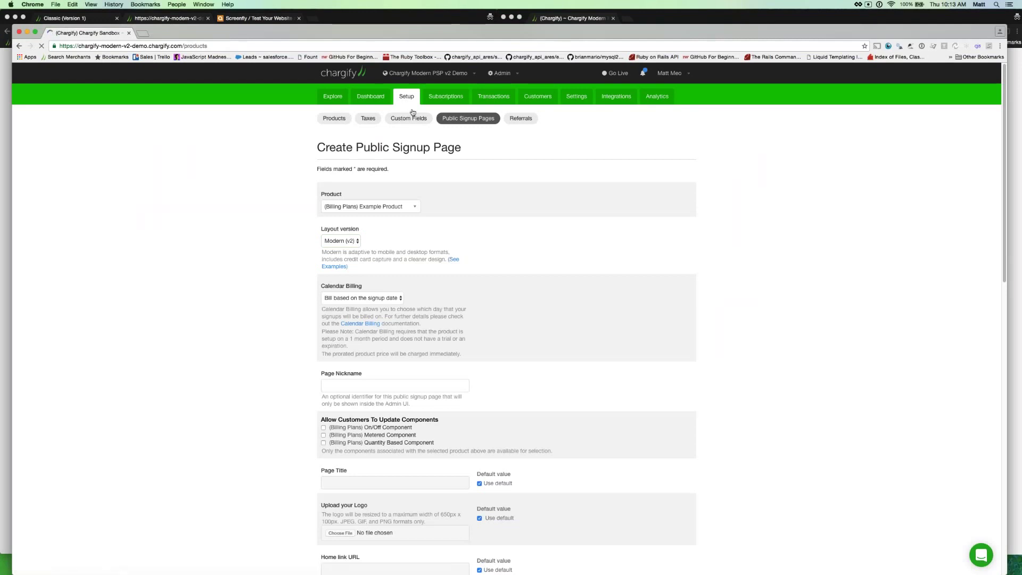
left_click(471, 118)
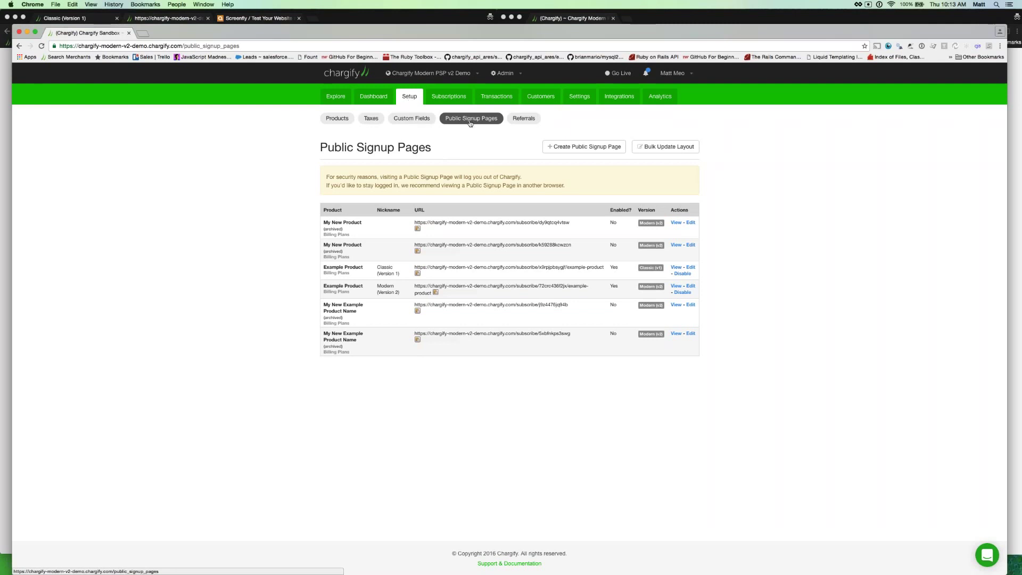
left_click(691, 288)
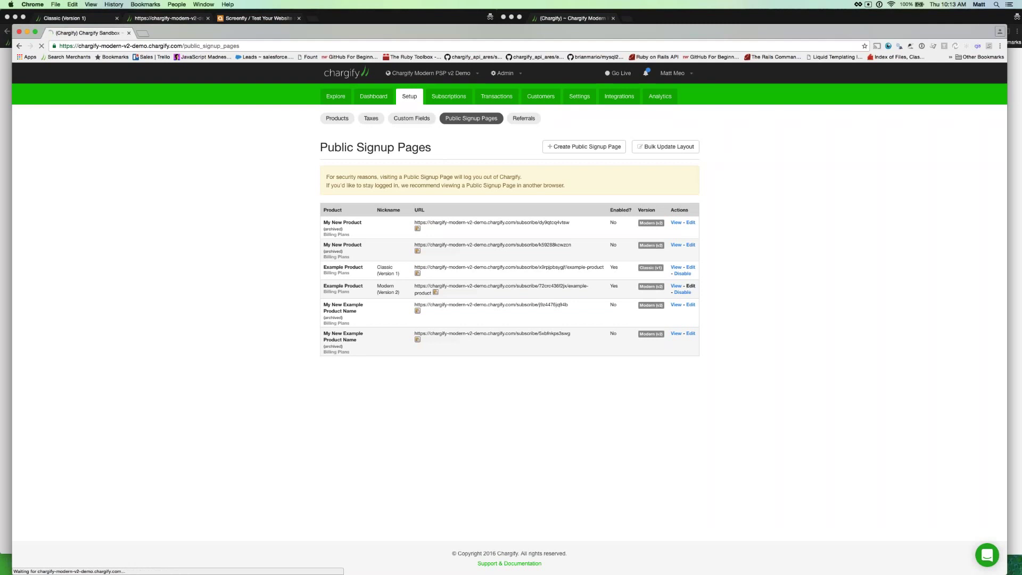
left_click(350, 239)
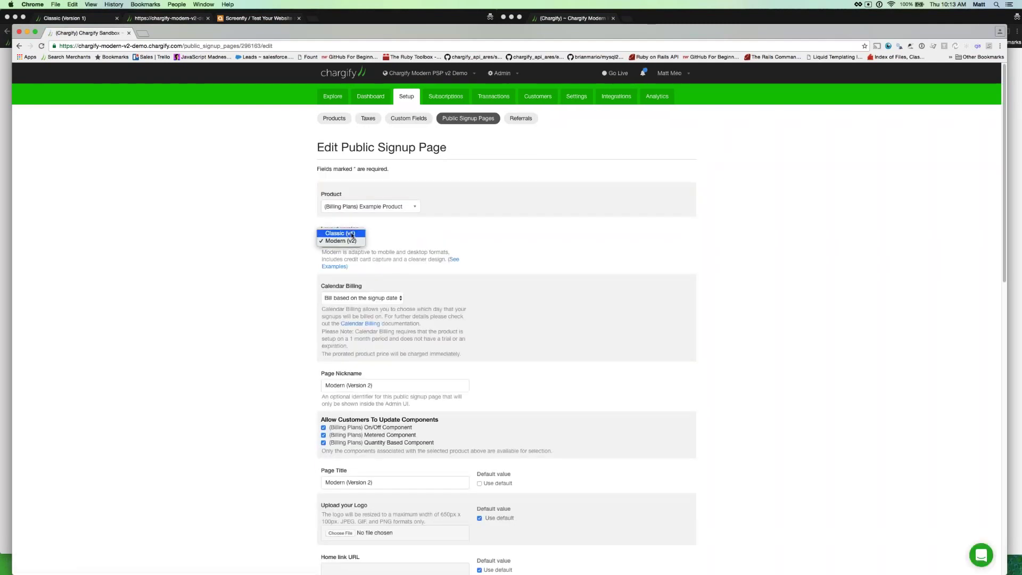
left_click(273, 238)
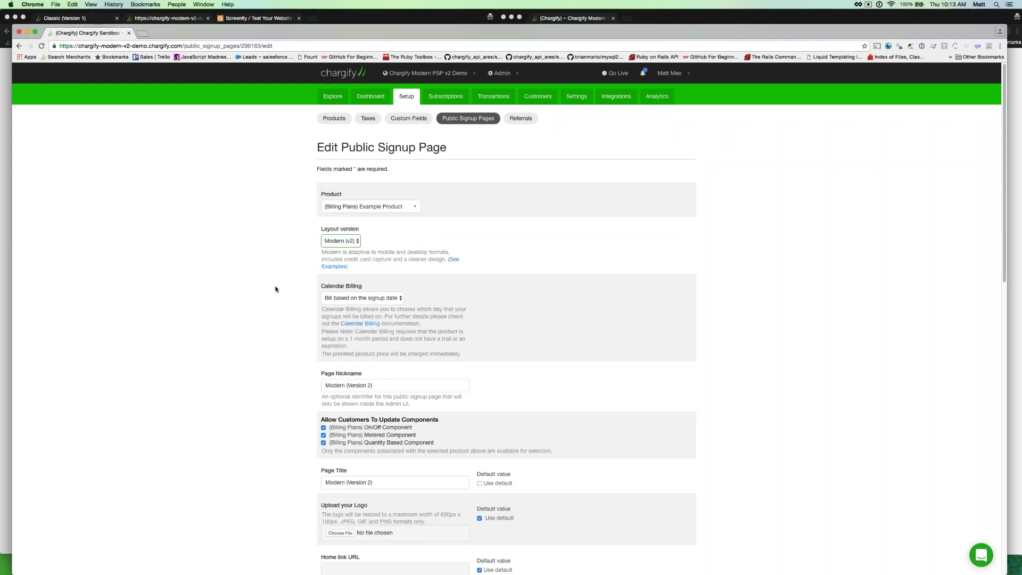
scroll(275, 289, "down", 6)
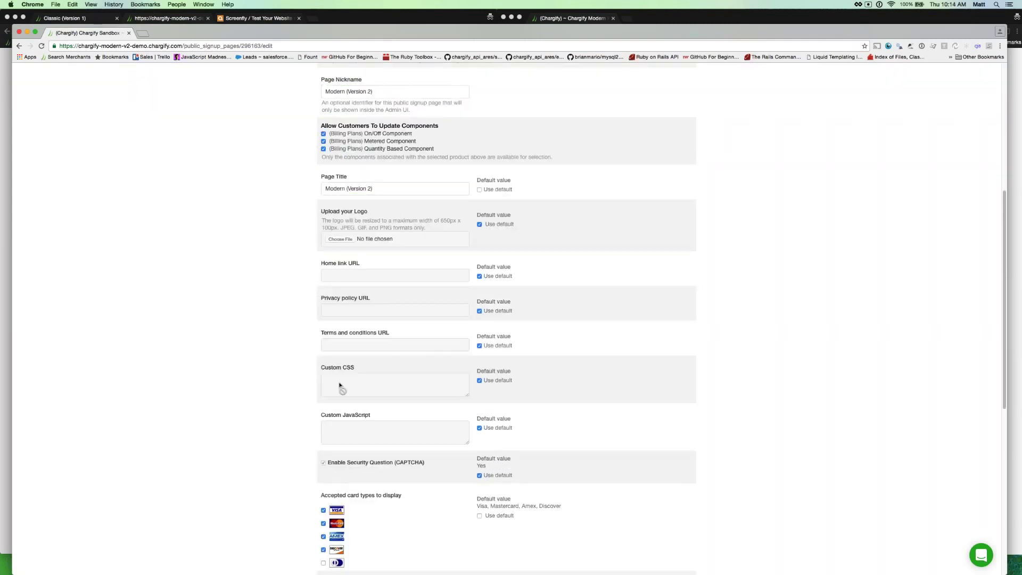
Return to the Public Signup Pages list, review the Bulk Update Layout to Modern (v2) confirmation and dismiss it without updating.
left_click(20, 46)
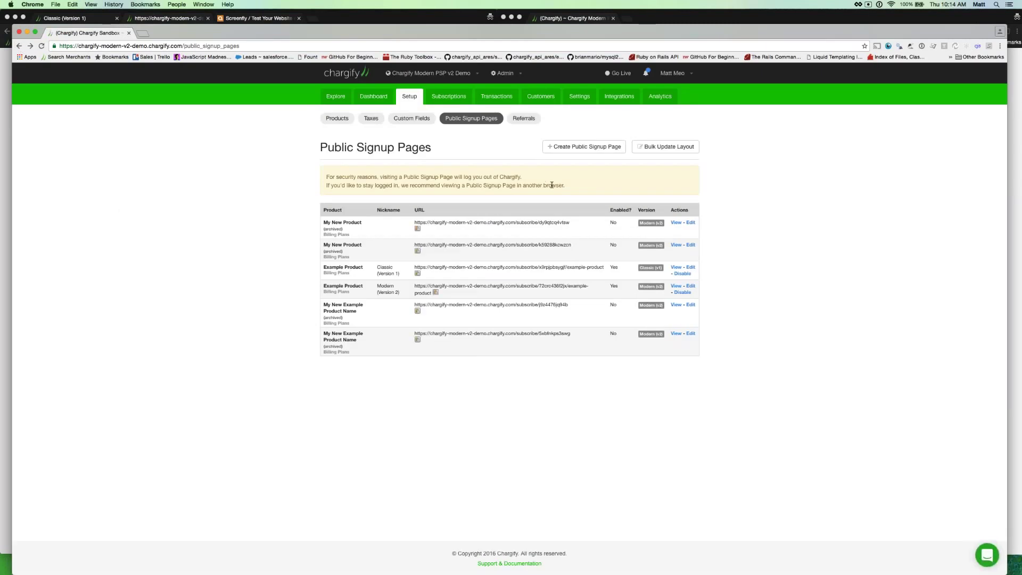
left_click(668, 151)
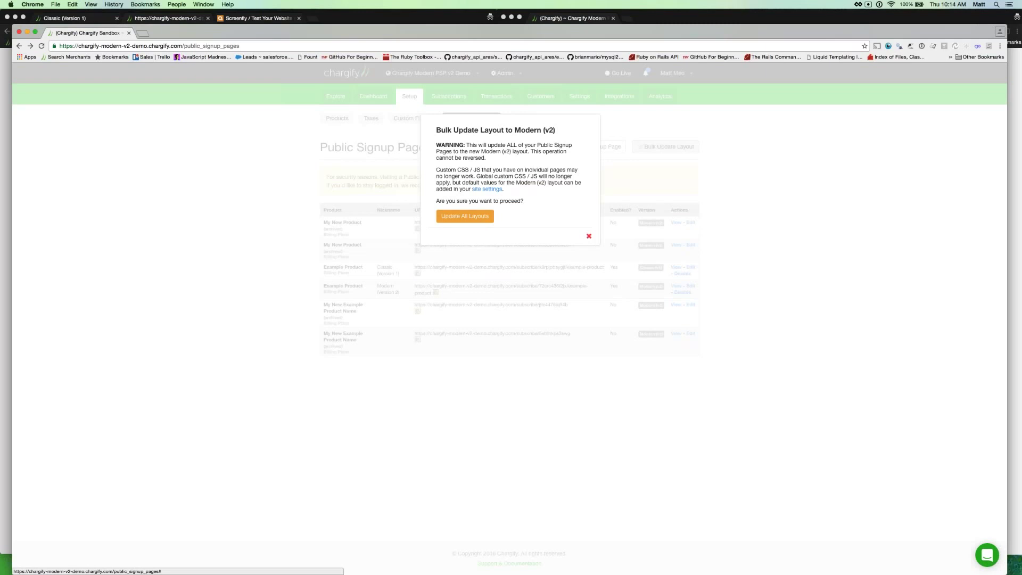
left_click(589, 236)
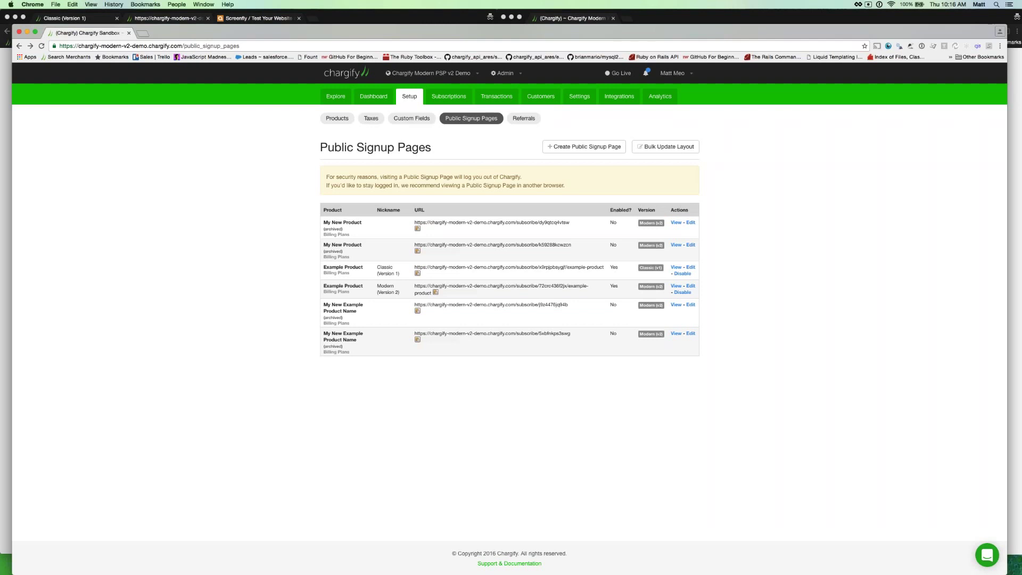
Go back from the purchase confirmation to the Modern signup form and reload it with blank fields.
left_click(669, 17)
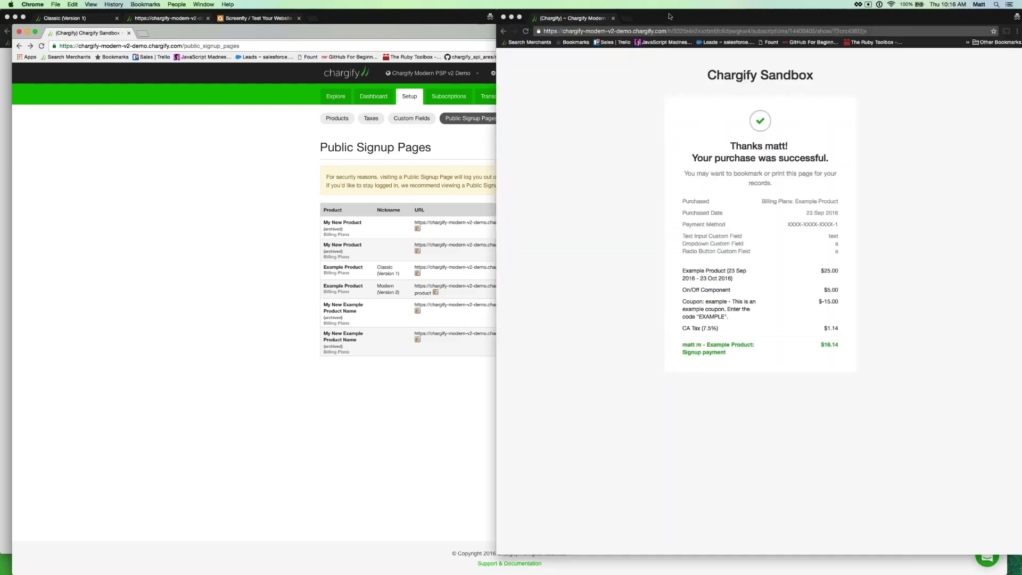
left_click(503, 32)
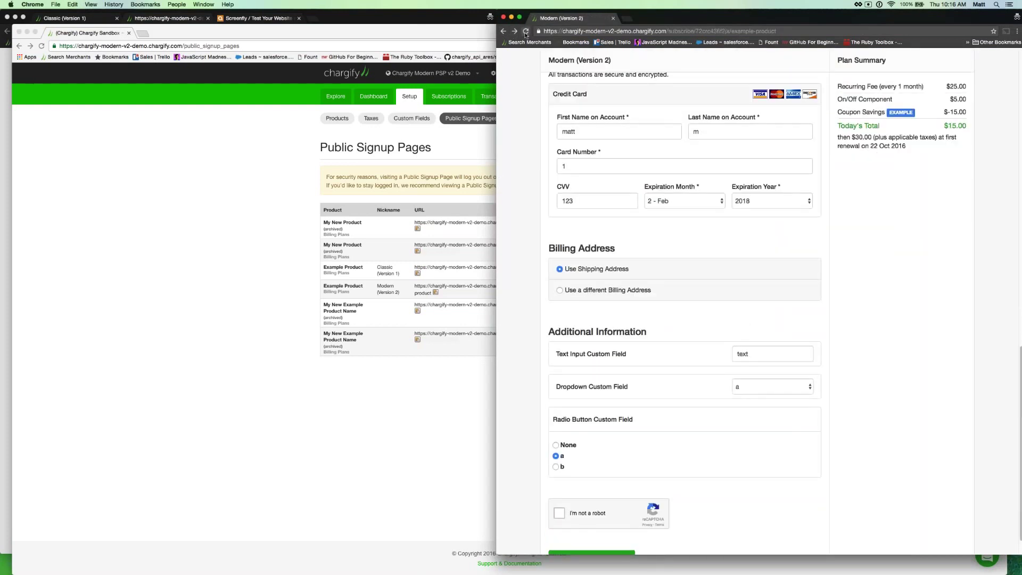
left_click(525, 32)
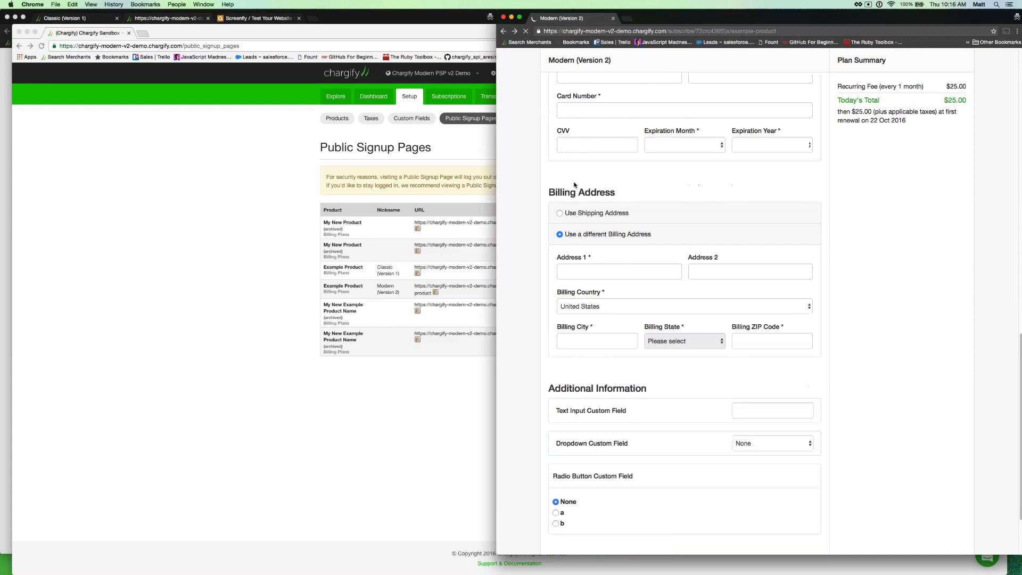
Autofill the customer's email, name and shipping address from a saved browser suggestion in the First Name field.
scroll(587, 270, "up", 10)
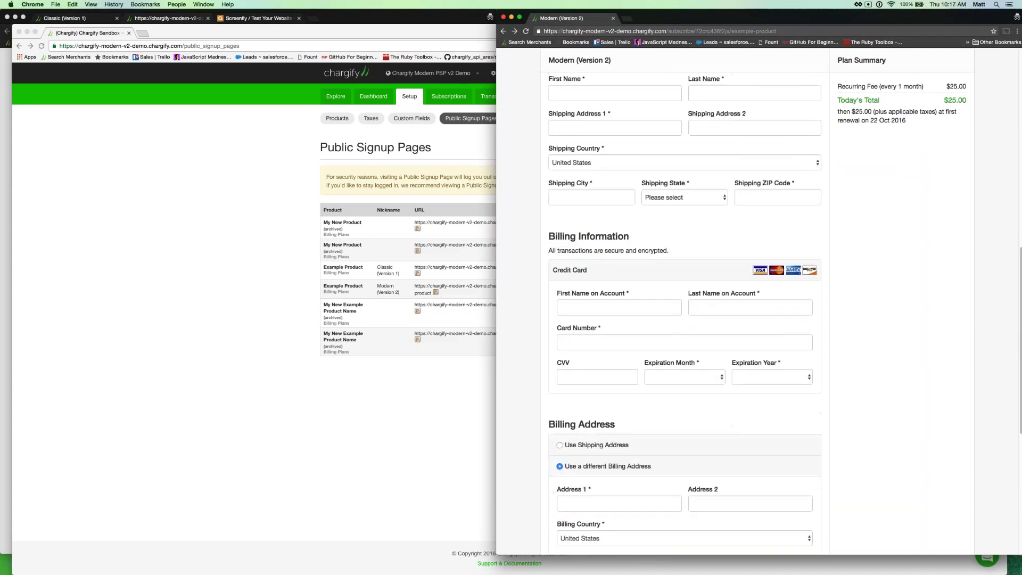
left_click(553, 255)
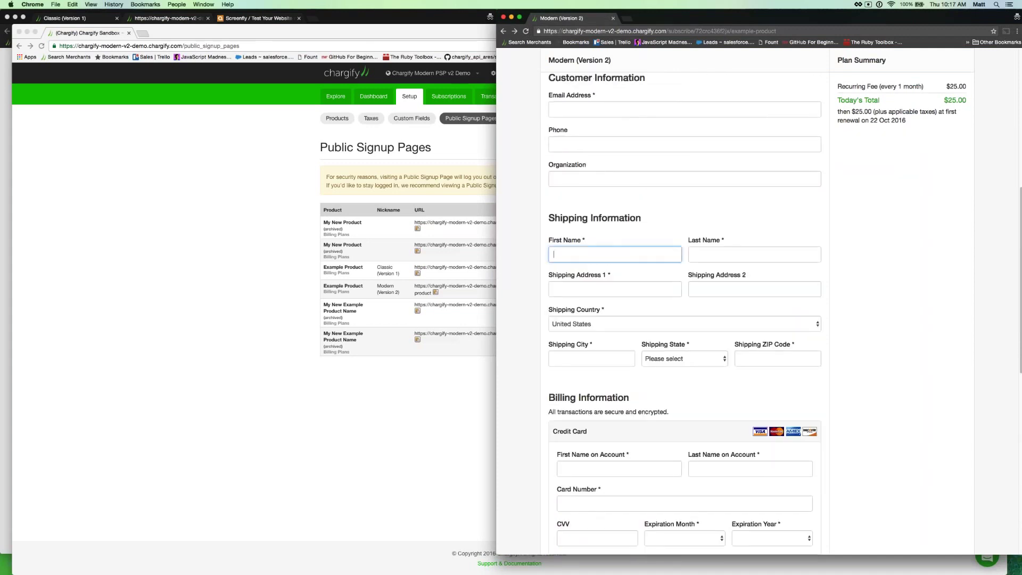
type("m")
key("Down")
key("Down")
key("Down")
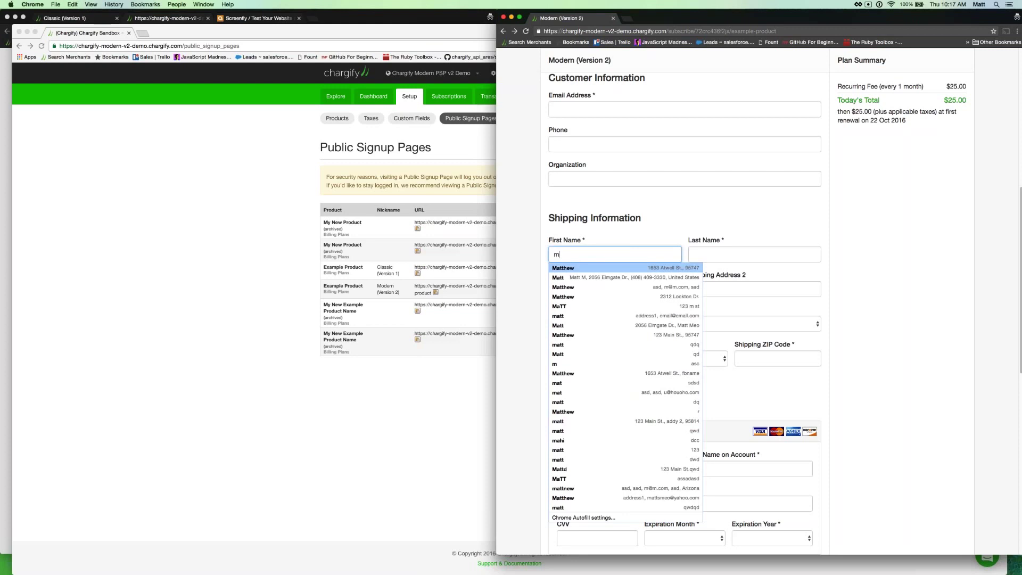
key("Return")
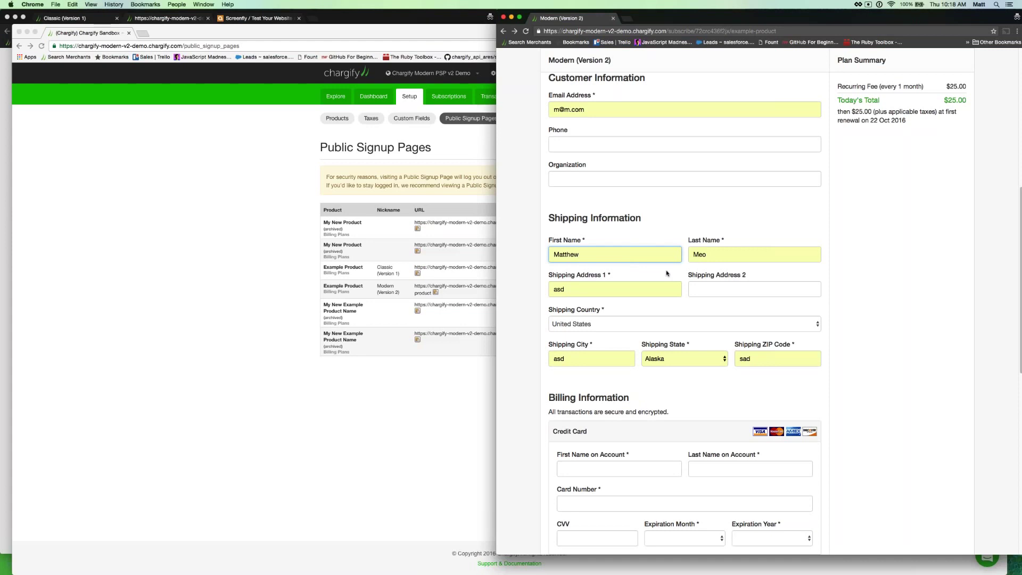
Highlight the Configure Your Plan heading and its three component rows on the Modern page to point them out.
scroll(667, 273, "up", 10)
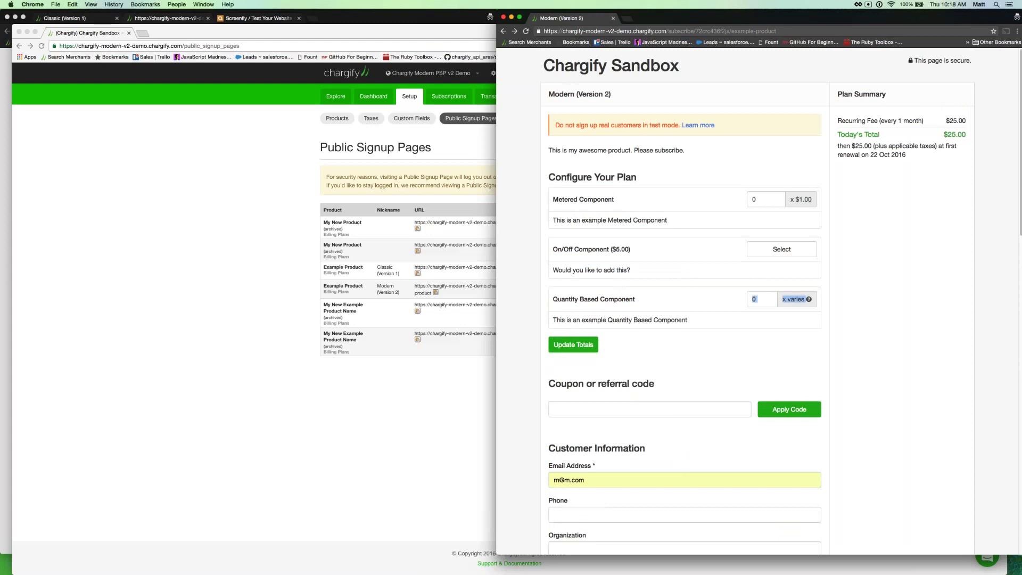
left_click_drag(750, 299, 751, 199)
left_click_drag(552, 198, 557, 199)
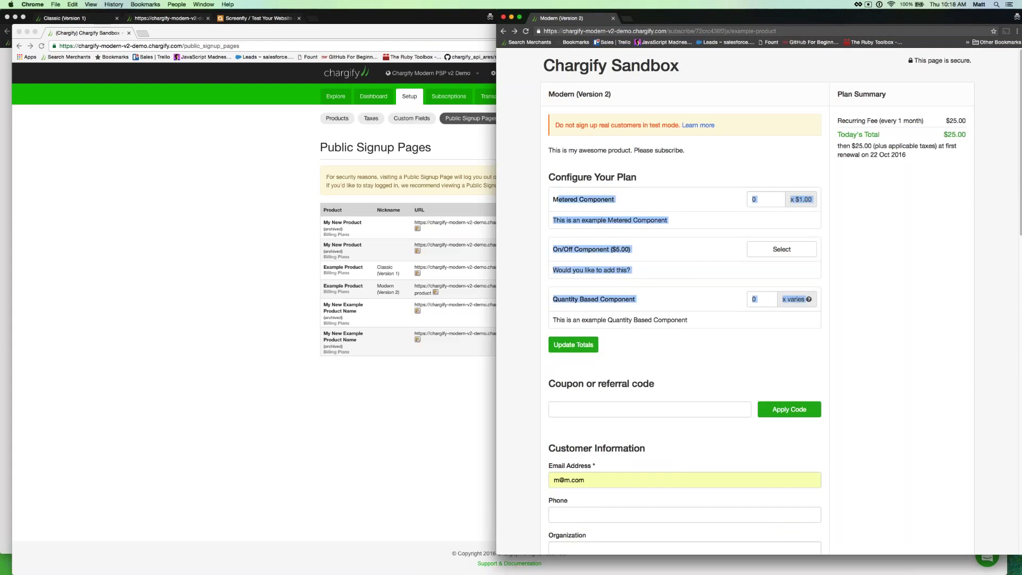
left_click(536, 207)
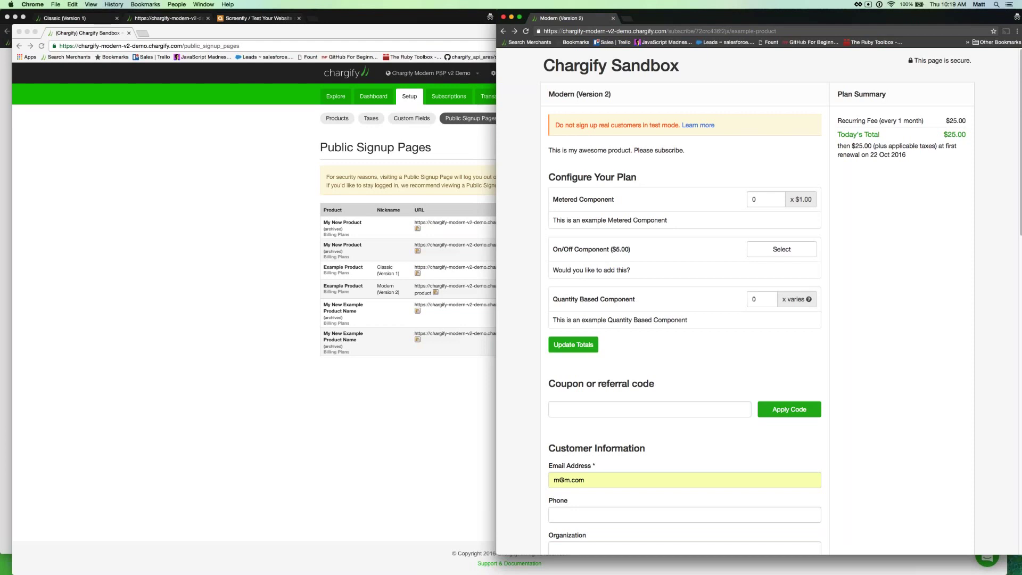
left_click_drag(638, 178, 555, 170)
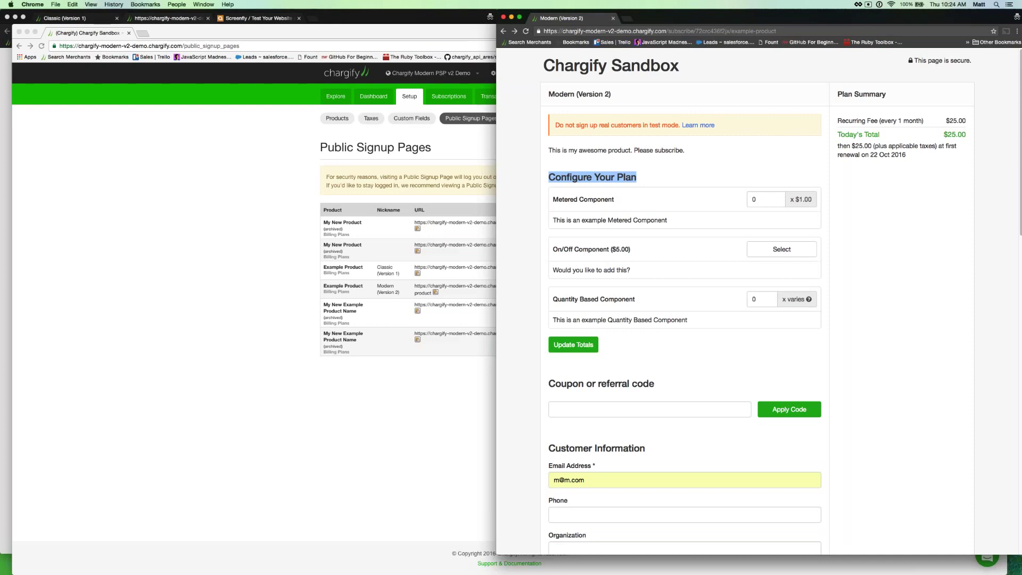
Enter "example" as the Modern page's coupon or referral code and select the entered text.
left_click(574, 411)
type("exa")
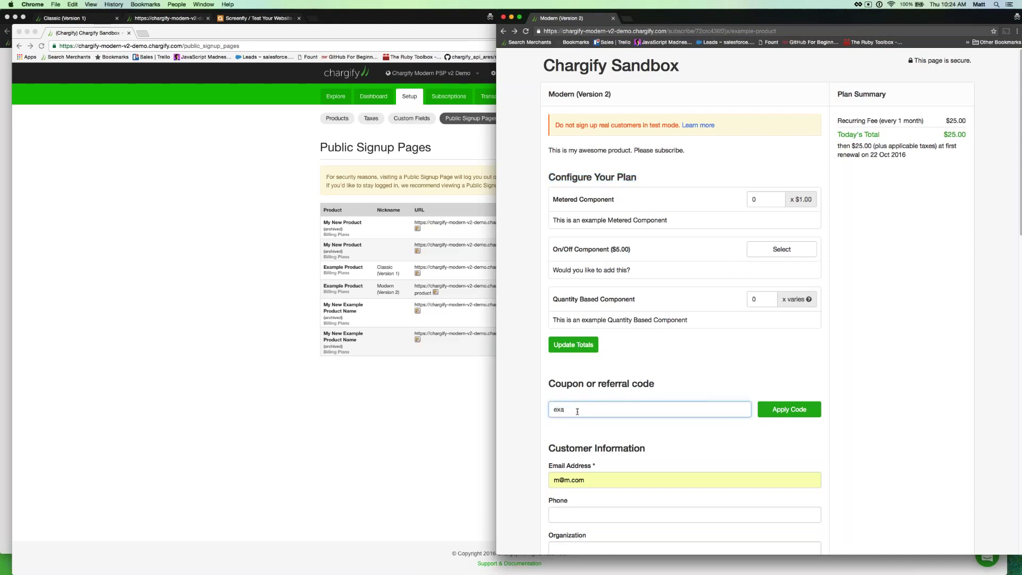
type("mple")
key("super+a")
left_click(783, 31)
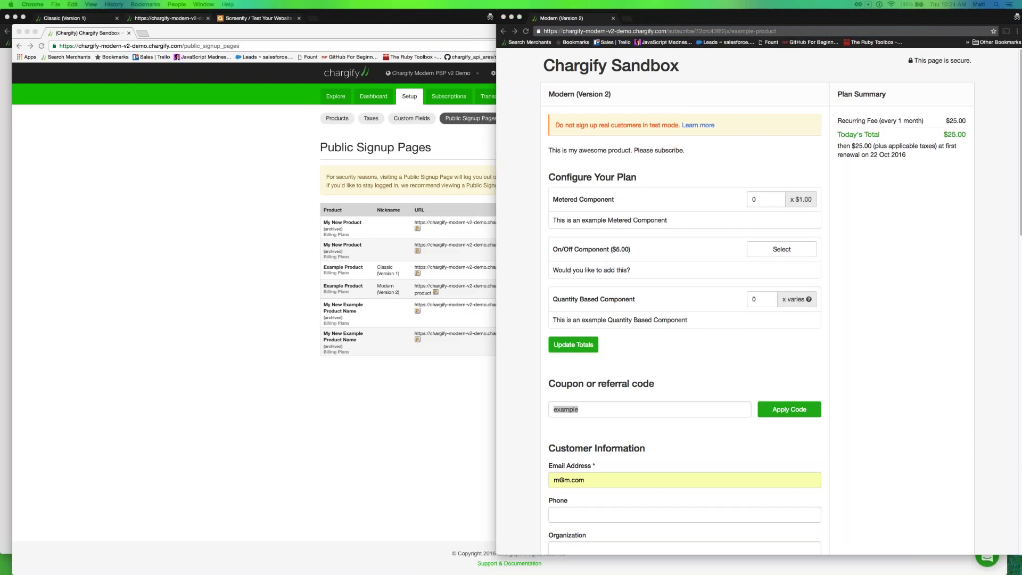
left_click(626, 19)
type("https://chargify-sandbox-16.chargify.com/subscribe/ksfp39bcqs3w/monthly-plan")
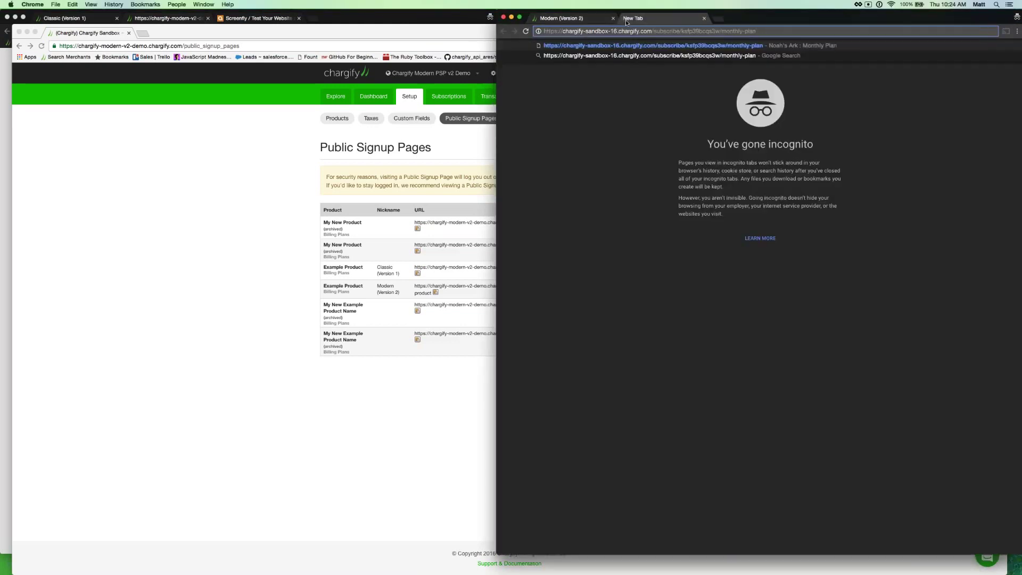
key("Return")
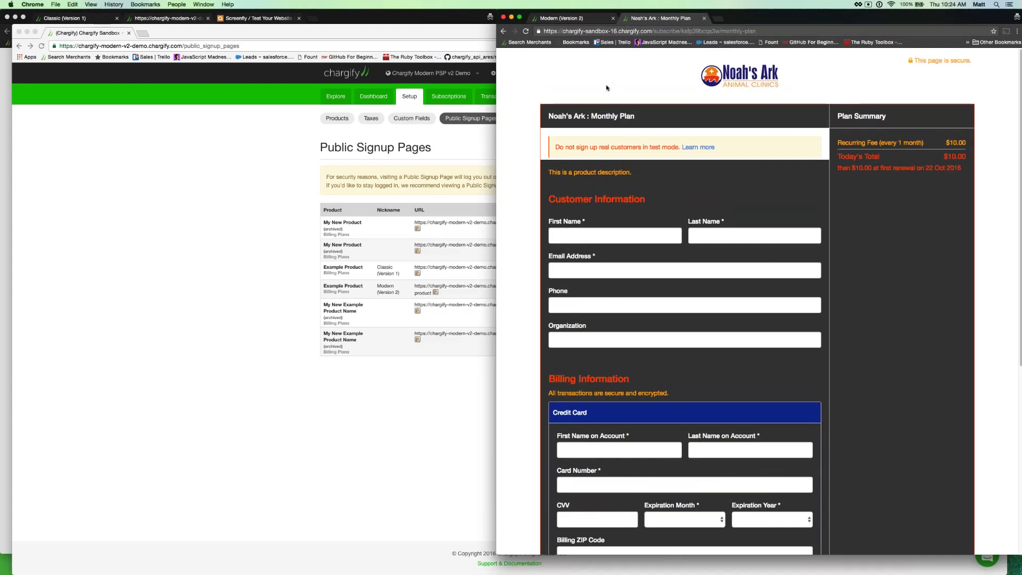
scroll(606, 87, "down", 6)
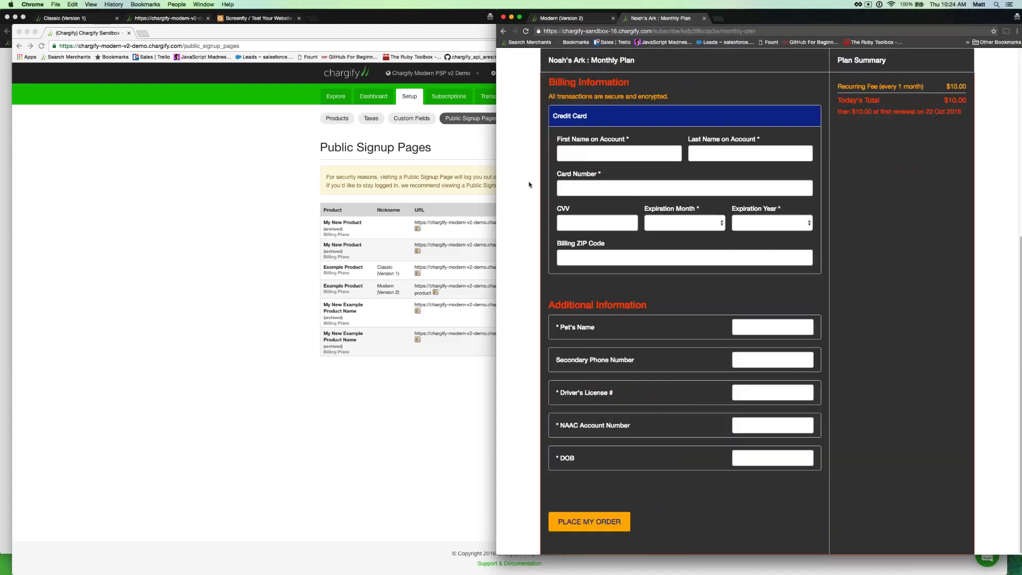
Review the custom styling of the Noah's Ark Monthly Plan form across its customer, billing and additional information sections.
scroll(532, 183, "up", 6)
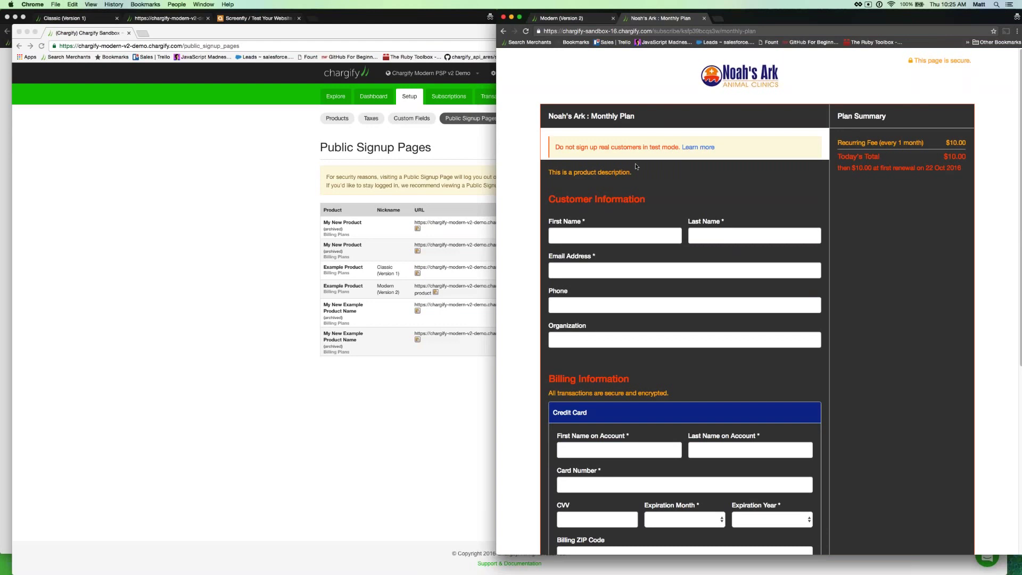
scroll(729, 294, "down", 1)
scroll(729, 294, "down", 5)
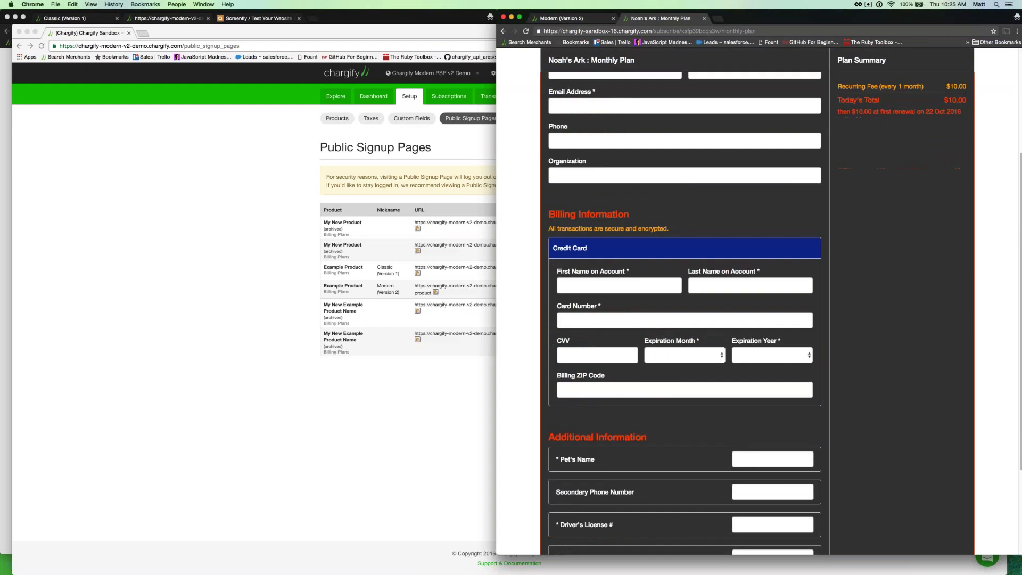
scroll(719, 288, "down", 3)
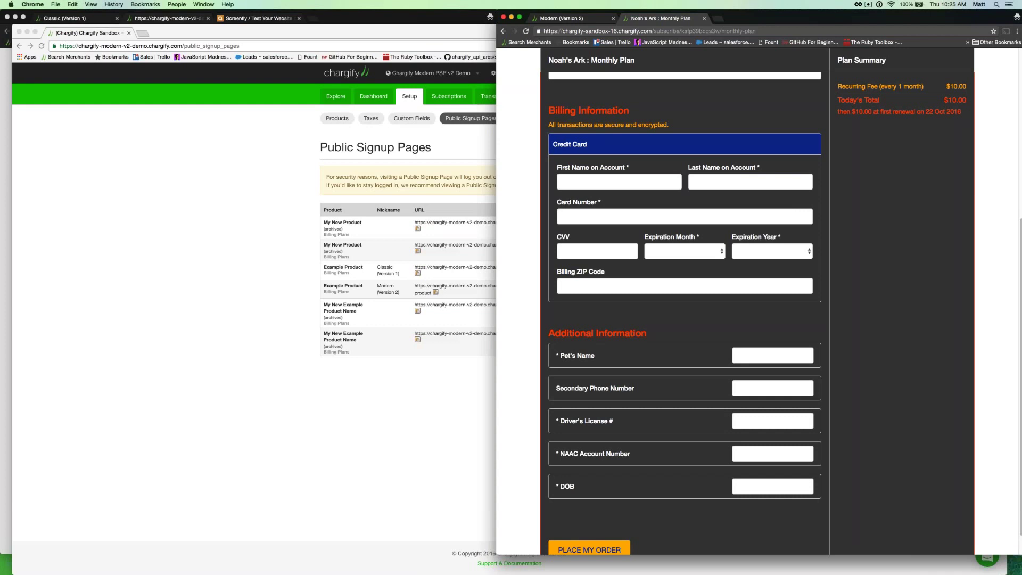
scroll(530, 251, "up", 5)
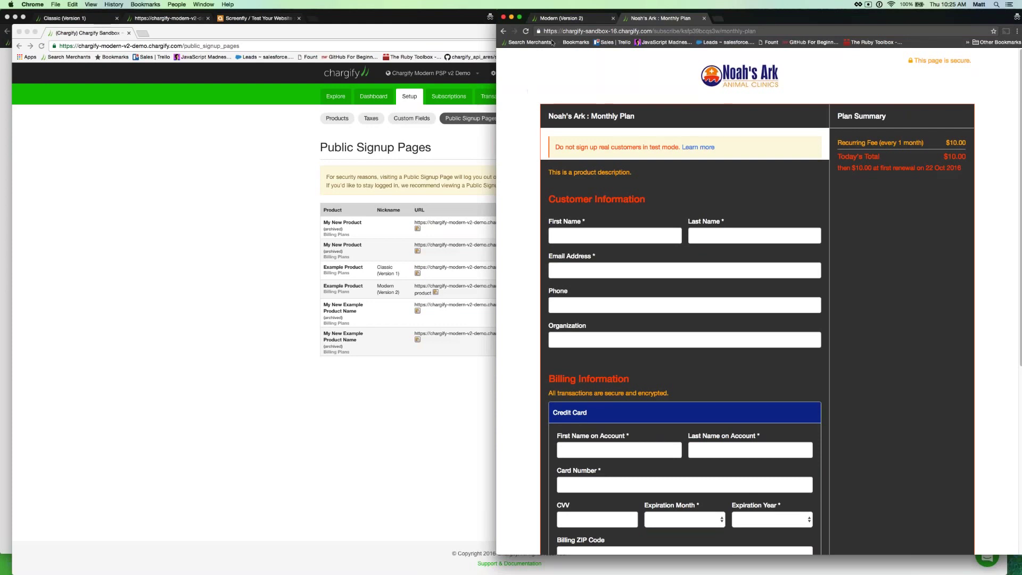
Return to the Modern (Version 2) signup page, review its form sections and highlight the Billing ZIP Code label under Billing Address.
left_click(562, 18)
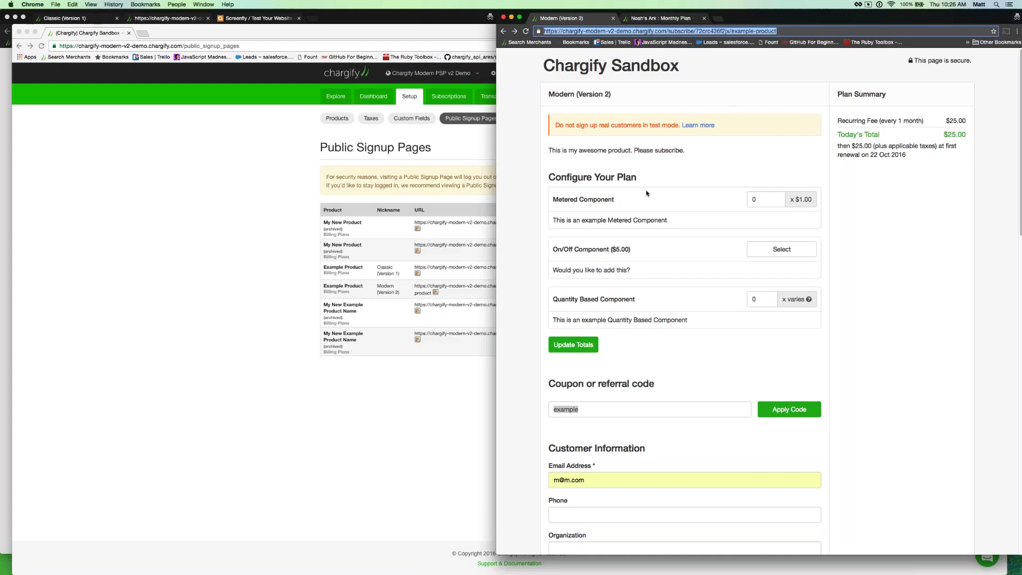
left_click(713, 342)
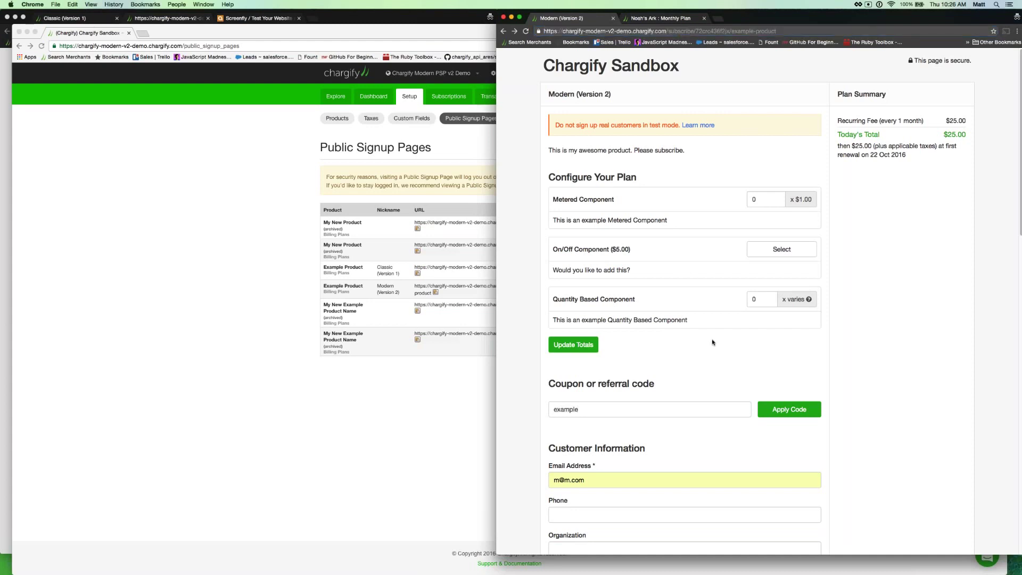
scroll(713, 342, "down", 4)
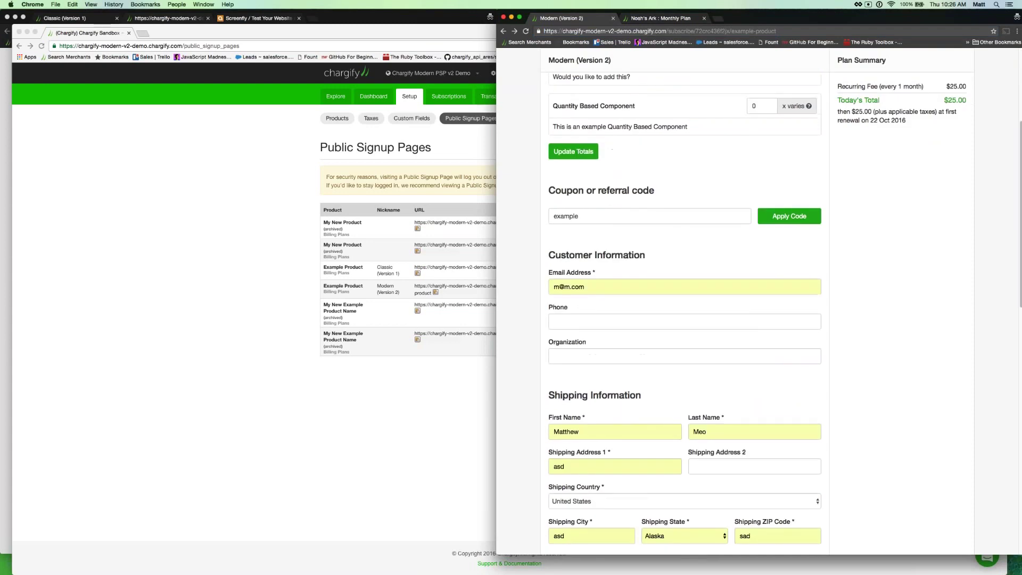
scroll(713, 342, "down", 1)
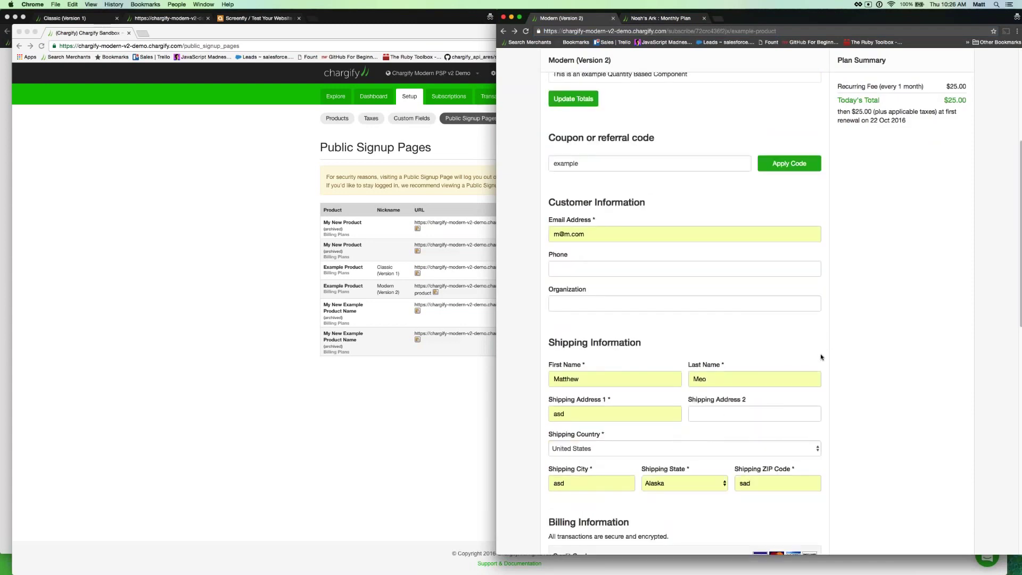
scroll(685, 312, "down", 6)
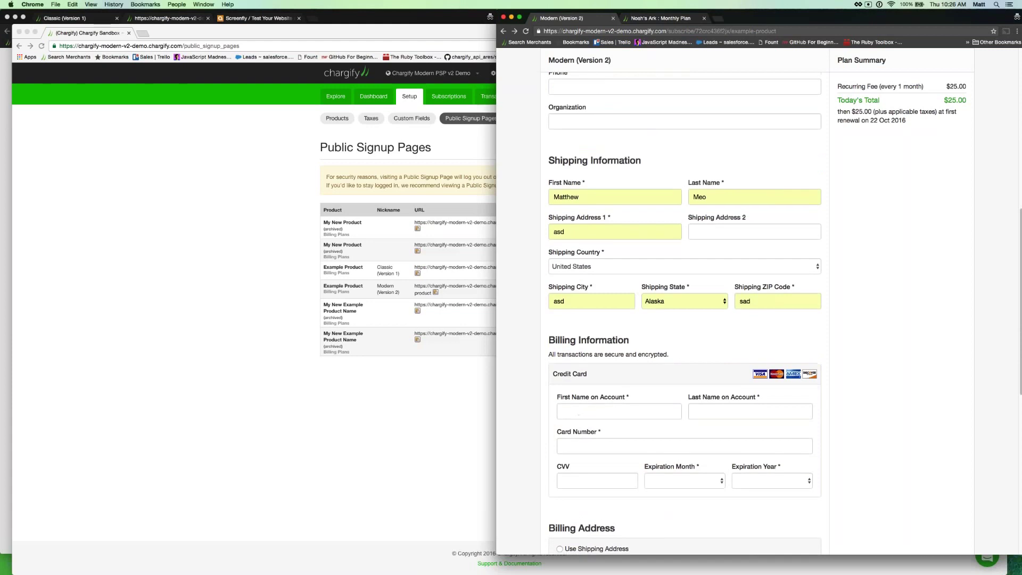
scroll(685, 312, "down", 1)
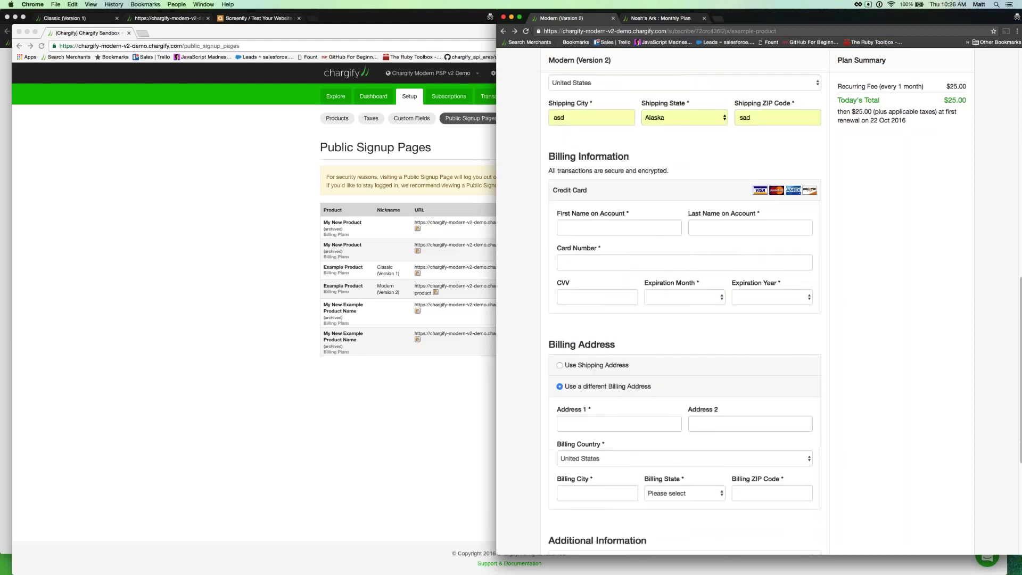
left_click_drag(783, 479, 732, 479)
left_click(778, 478)
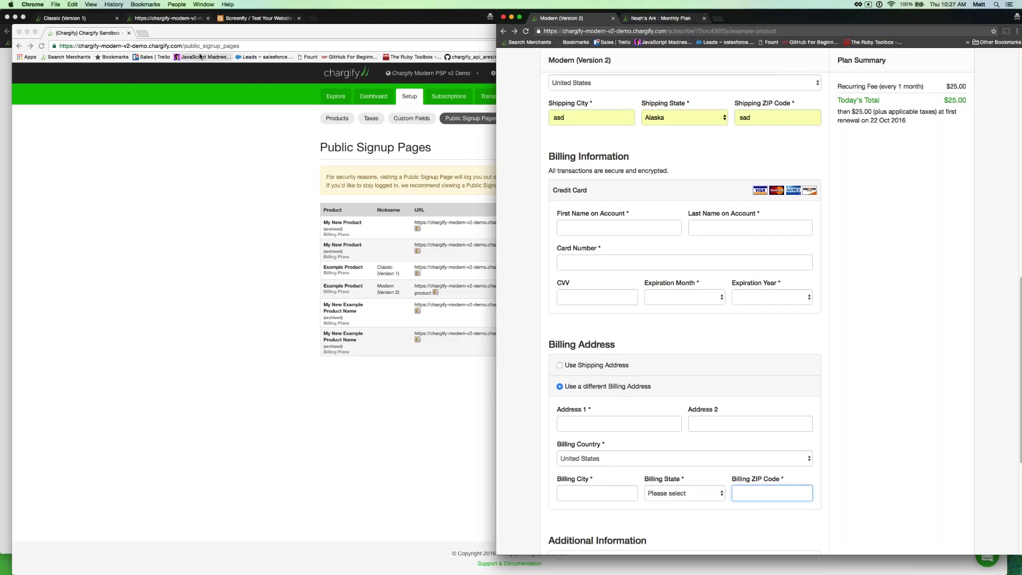
Open help.chargify.com in a new browser tab and search the help site for "language".
left_click(143, 34)
type("help.chargify.com")
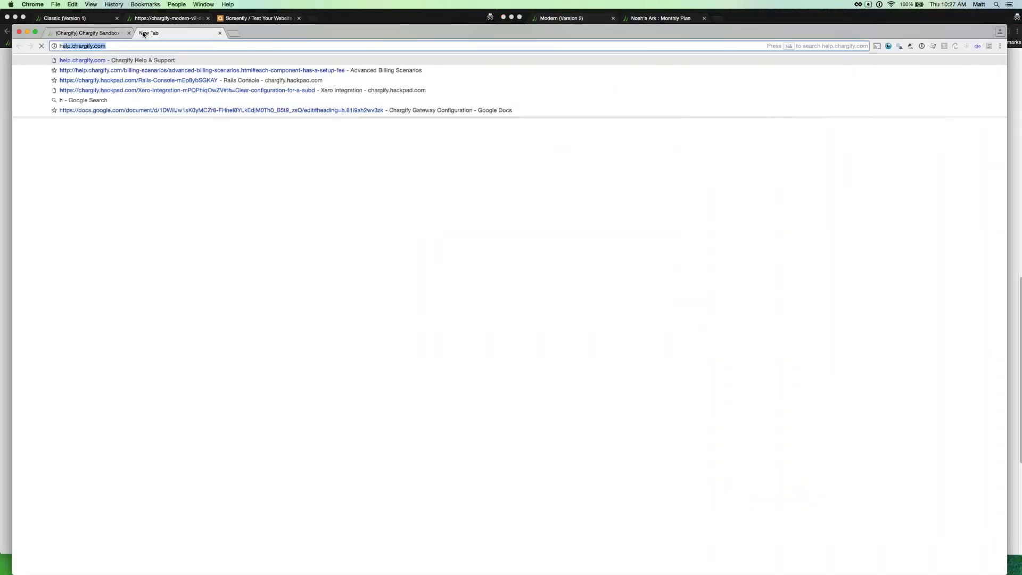
key("Return")
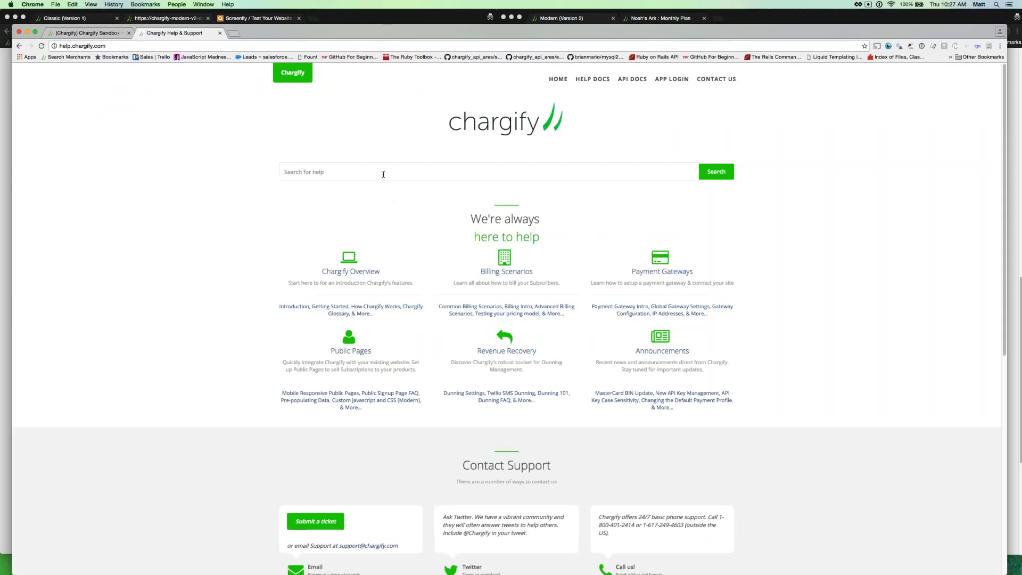
left_click(382, 174)
type("language")
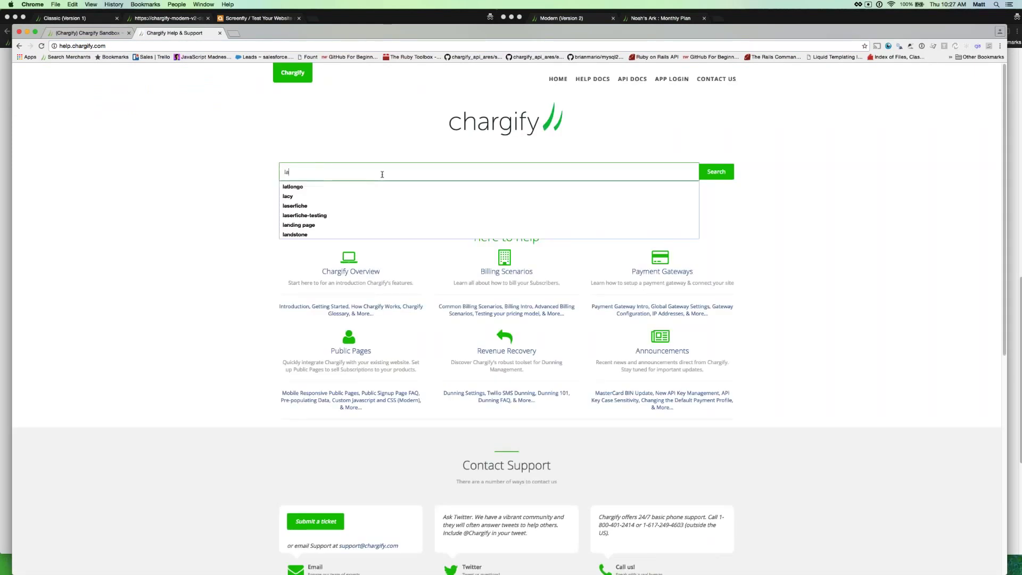
key("Return")
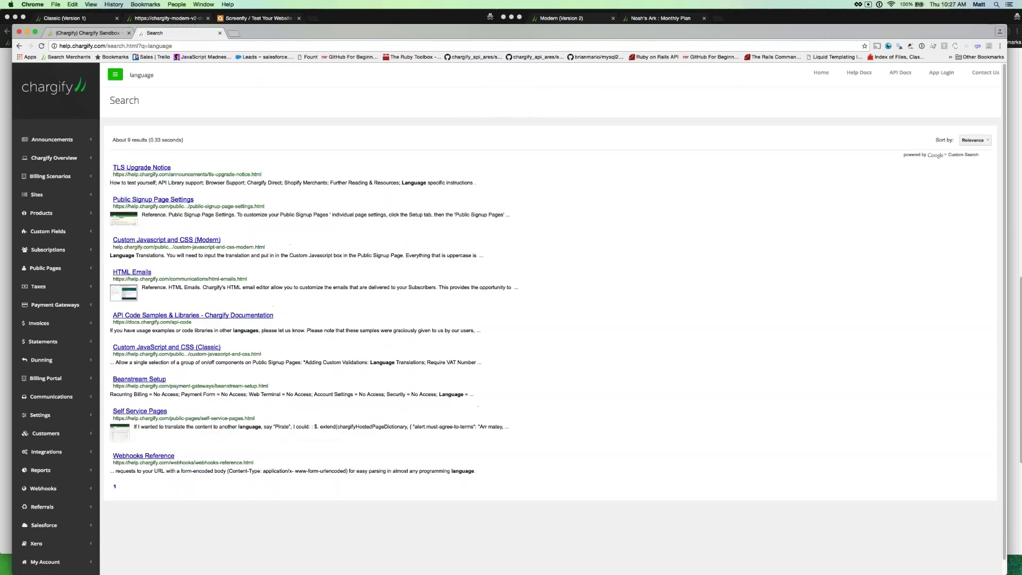
View the Language Translations section of the Custom Javascript and CSS (Modern) article, select its URL, and close both help tabs.
left_click(175, 241)
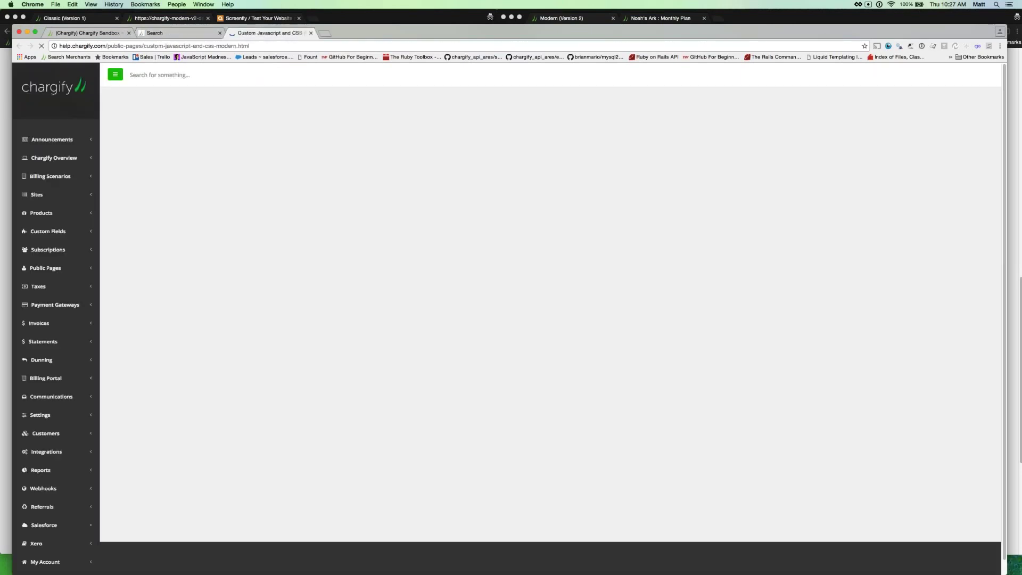
left_click(185, 247)
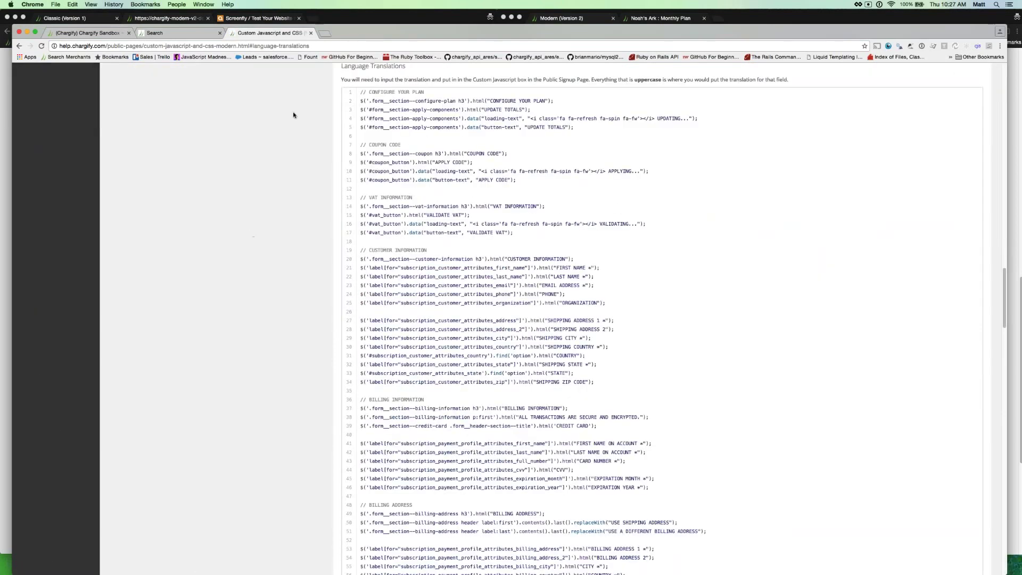
left_click(249, 47)
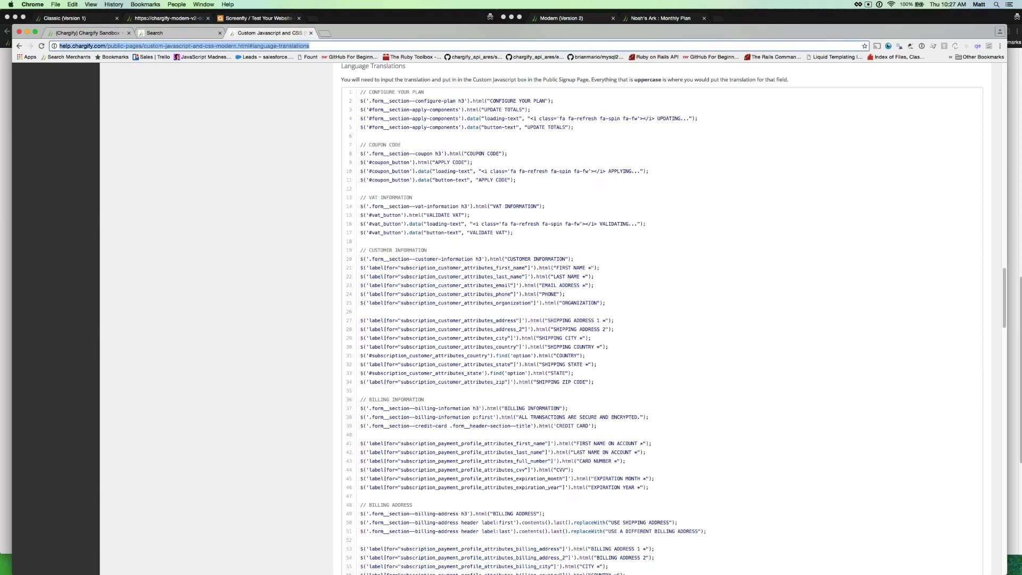
left_click(219, 34)
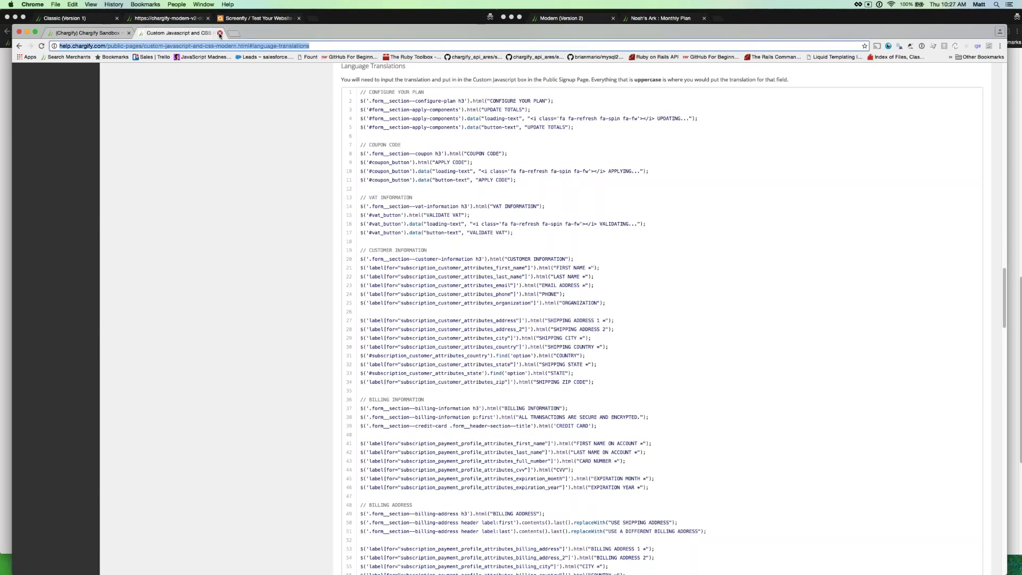
left_click(218, 33)
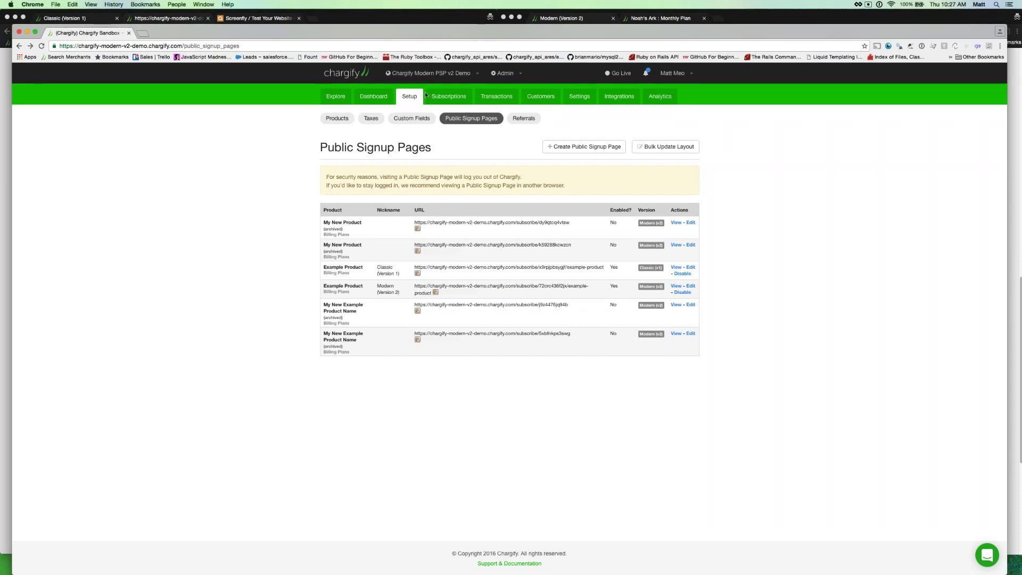
Highlight the Billing ZIP Code label on the Modern (Version 2) signup page again and return to the start of the form.
left_click(757, 13)
triple_click(757, 479)
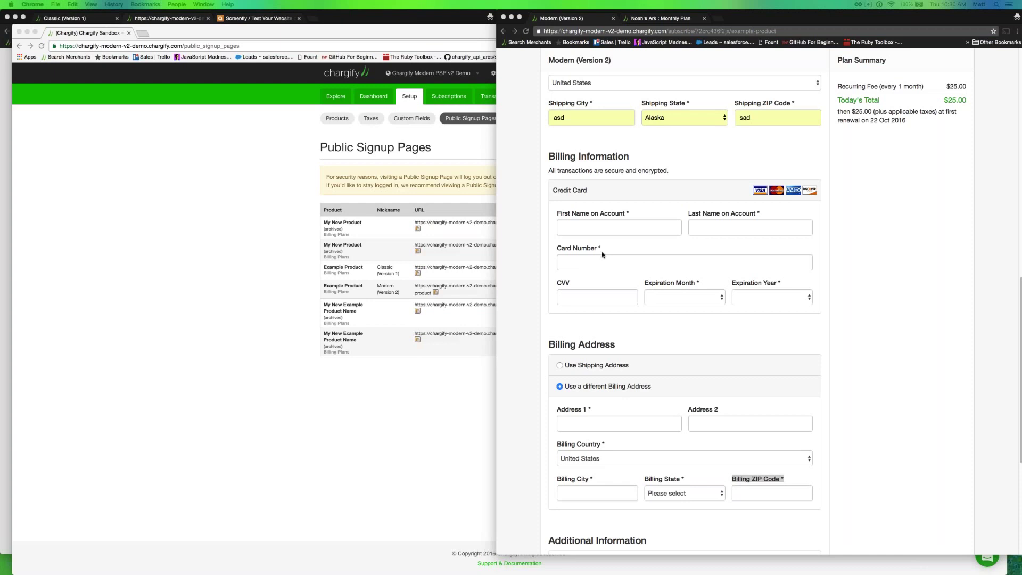
scroll(602, 254, "up", 10)
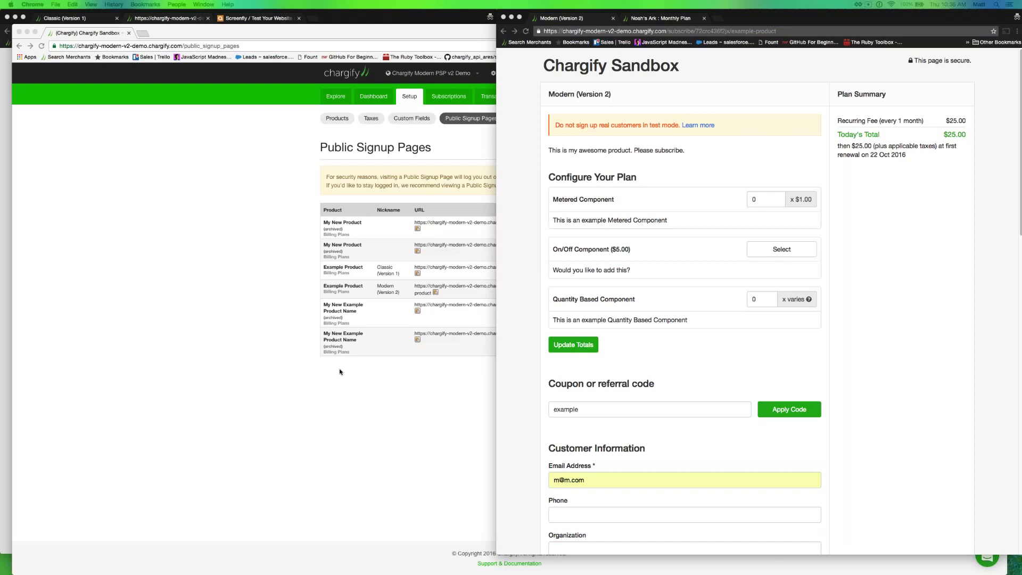
View all sites in the Chargify Sandbox account from the Public Signup Pages window, and go back to the previous page.
left_click(247, 274)
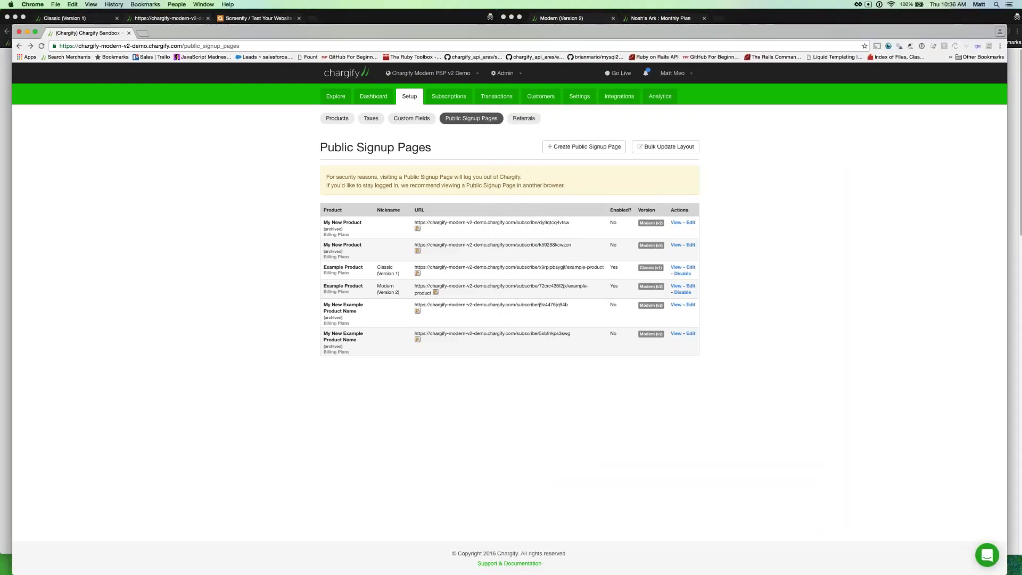
left_click(504, 73)
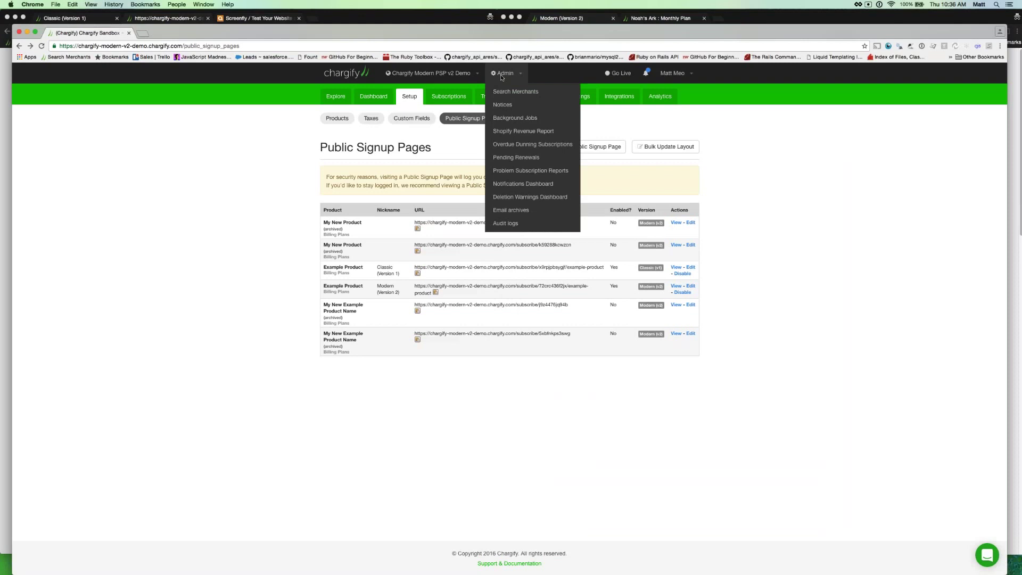
left_click(454, 78)
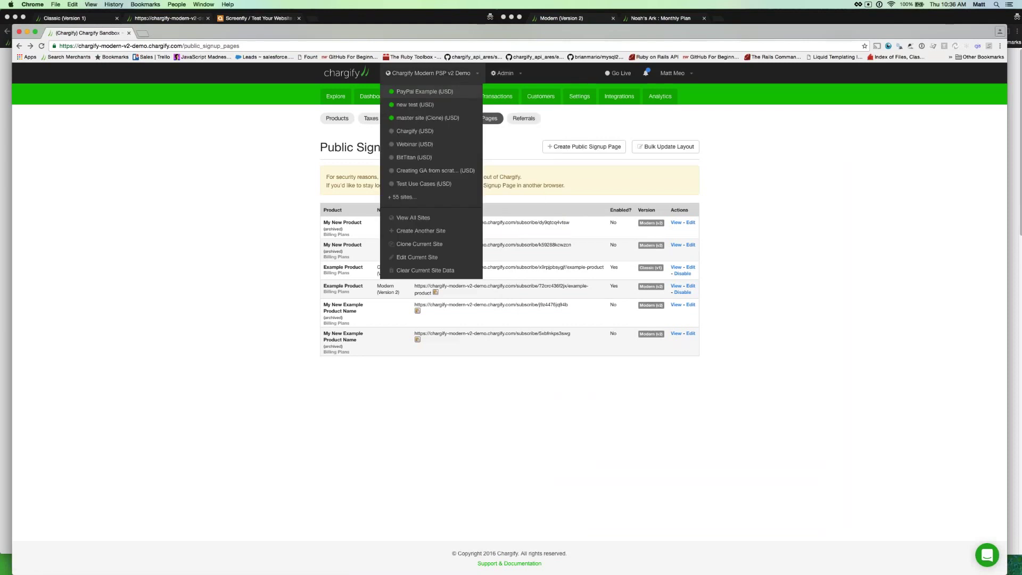
left_click(426, 220)
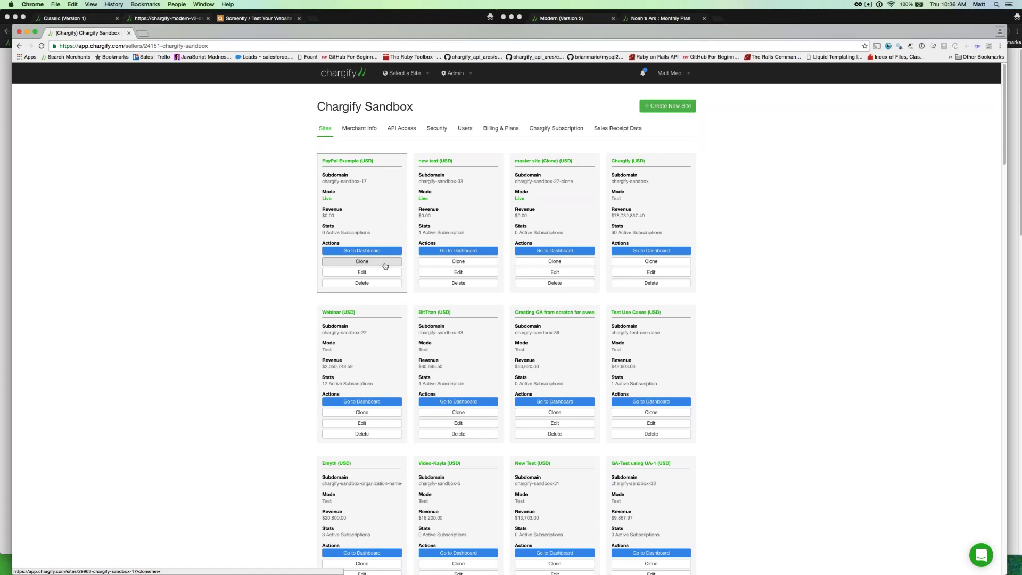
left_click(19, 46)
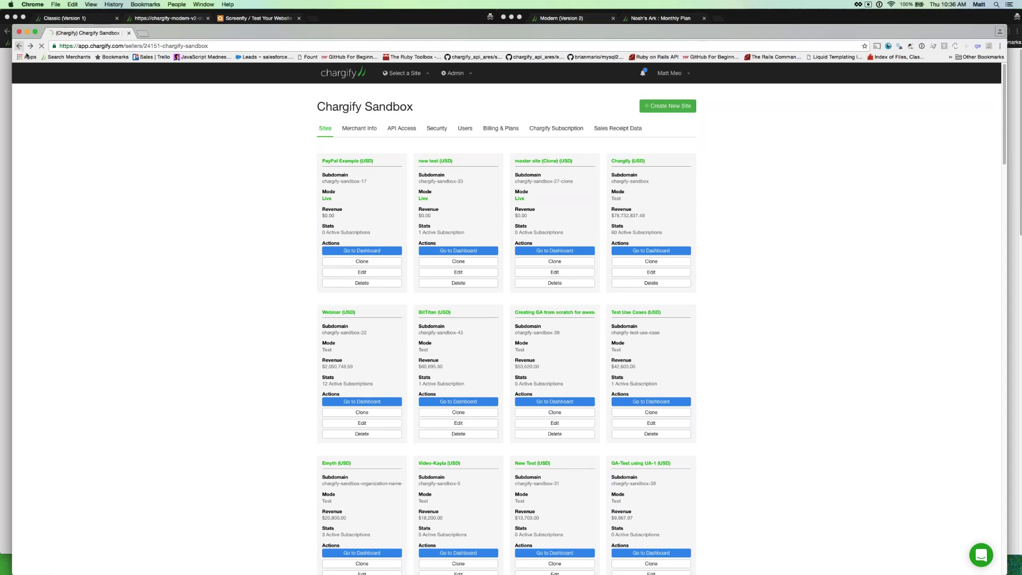